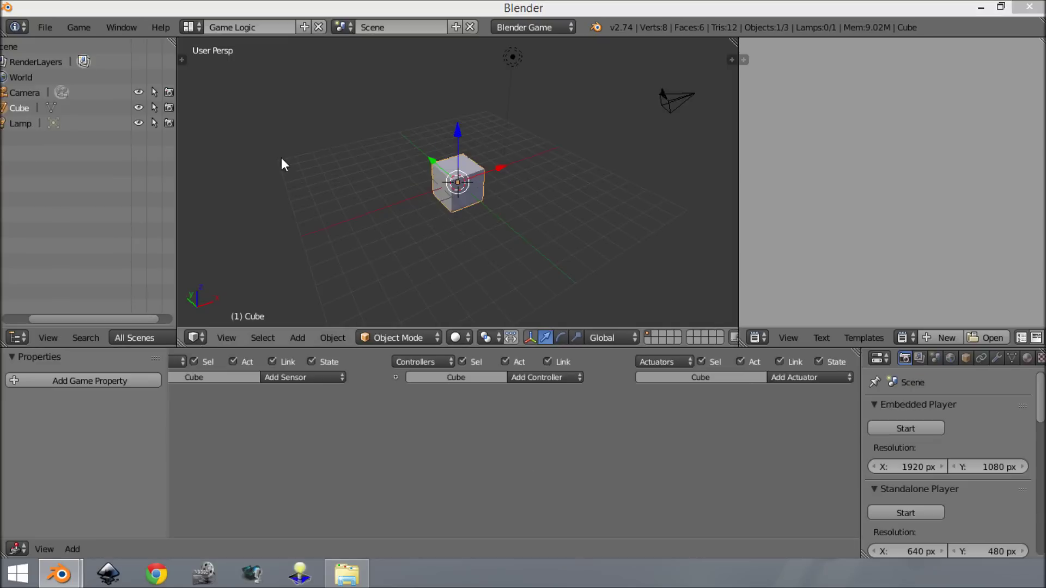
- Duplicate the cube, place the copy beside the original and lower it along Z
middle_click_drag(371, 160, 420, 198)
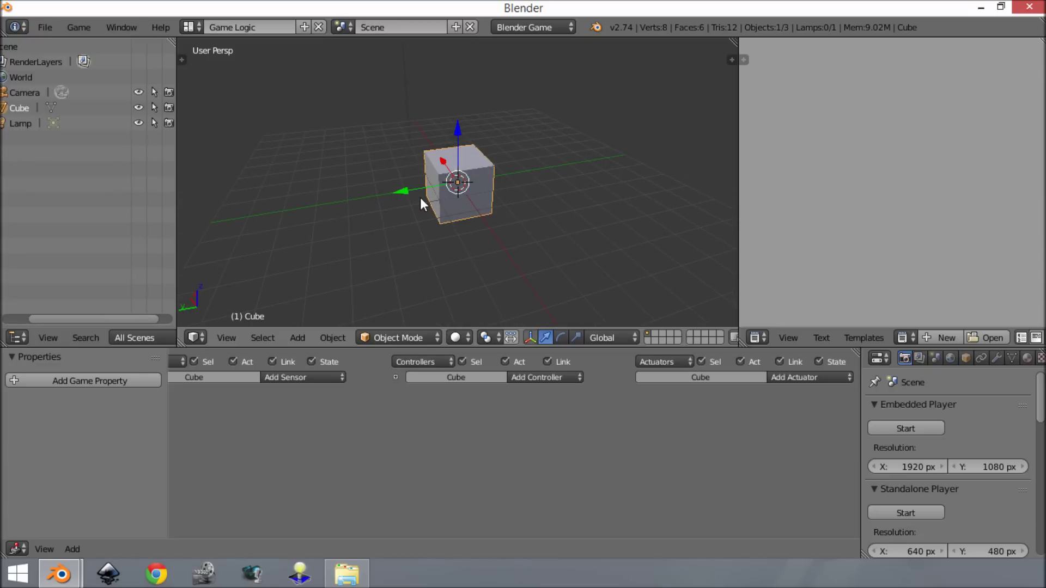
middle_click_drag(541, 176, 455, 153)
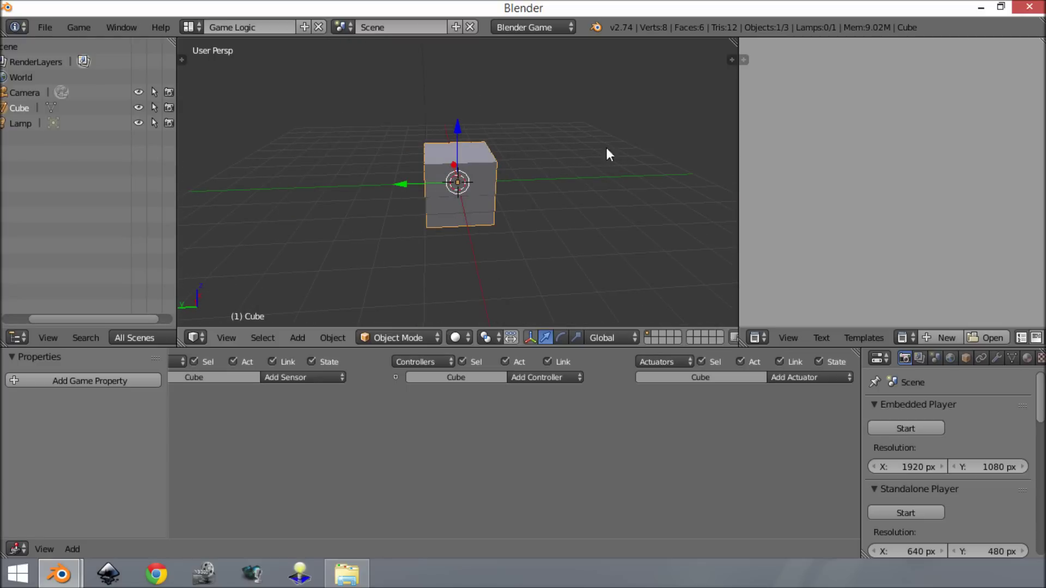
middle_click_drag(596, 187, 655, 60)
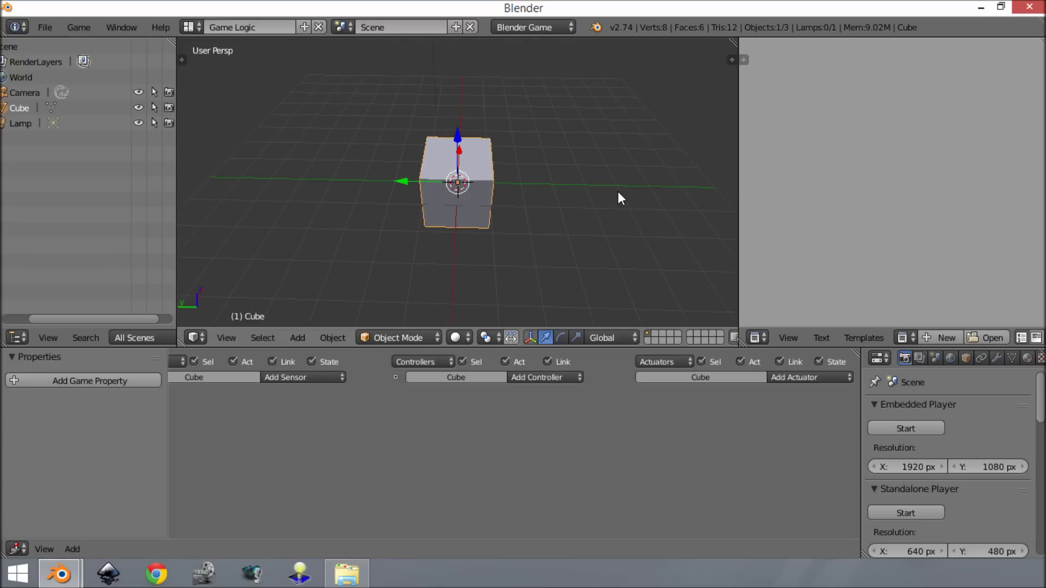
middle_click_drag(618, 192, 325, 234)
key("shift+d")
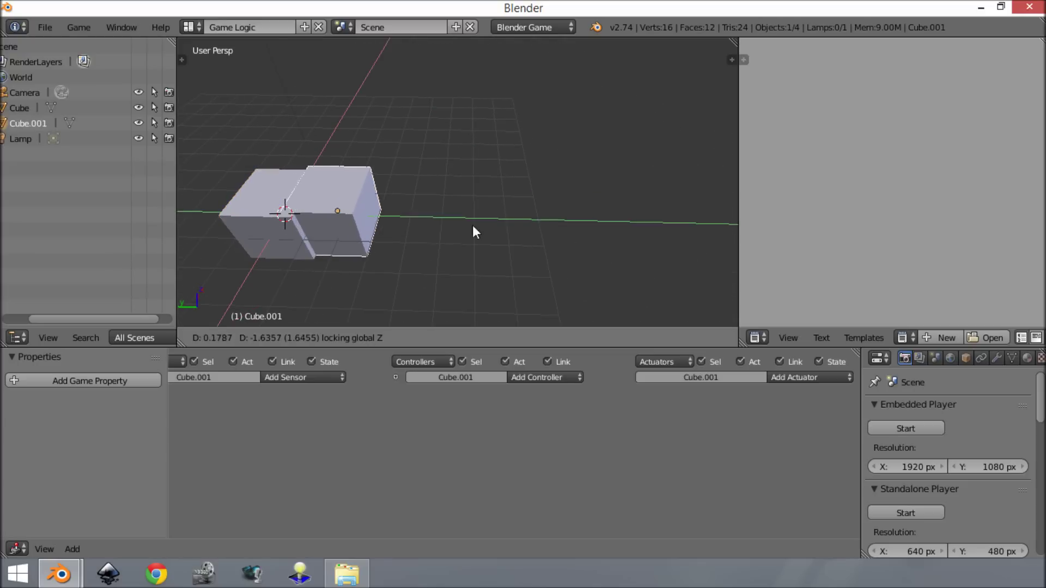
left_click(540, 148)
middle_click_drag(534, 190, 503, 159)
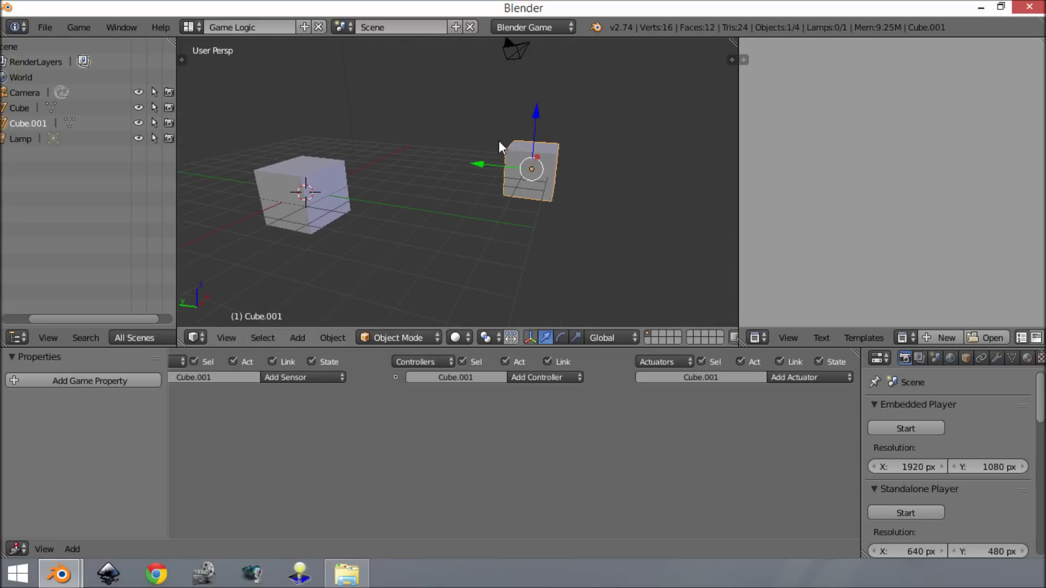
key("g")
key("z")
left_click(494, 215)
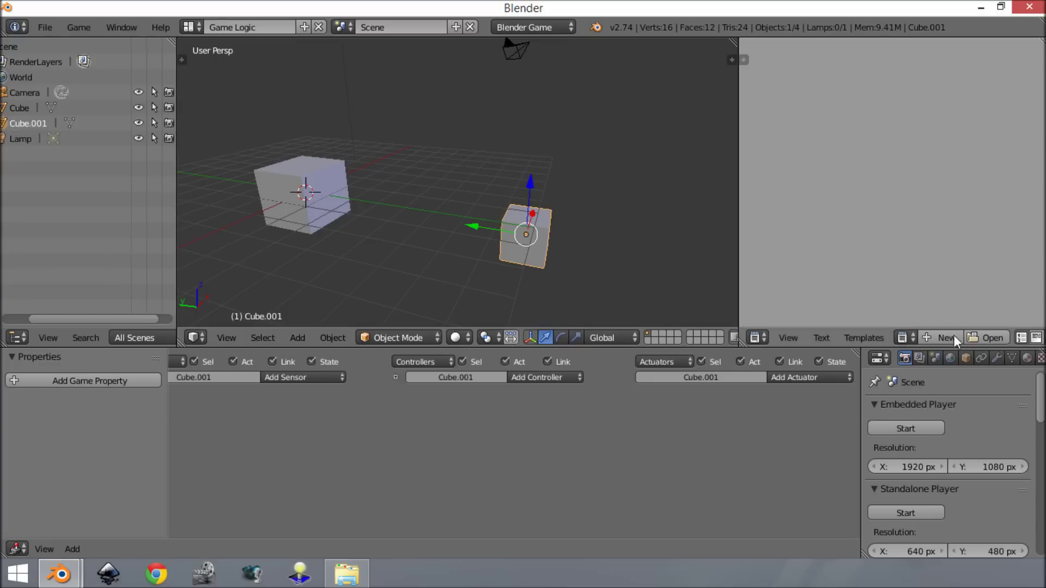
- Rename the duplicated cube to 'Player' in the Object properties
left_click(981, 358)
left_click(967, 357)
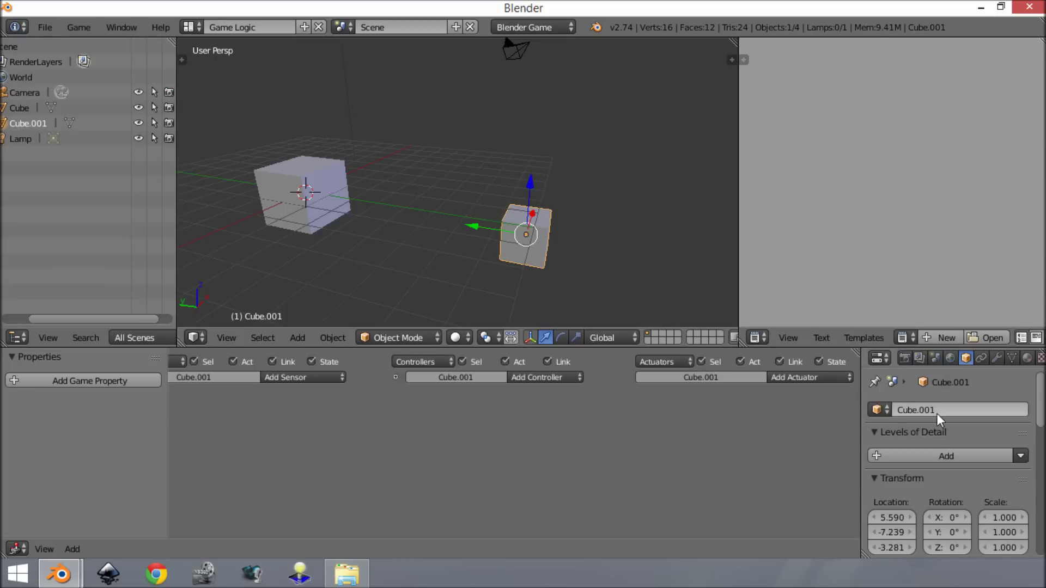
type("Player")
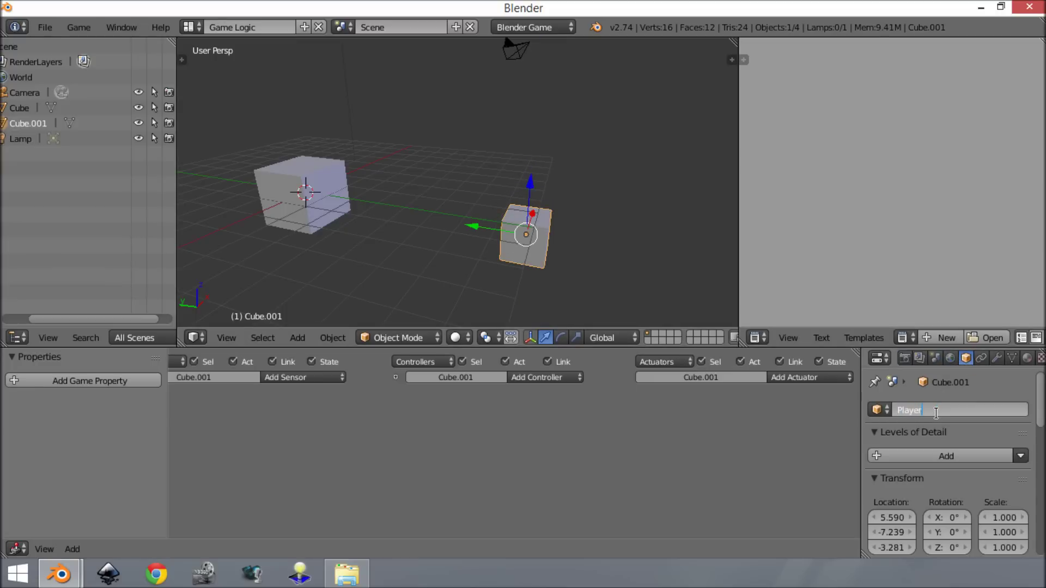
key("Return")
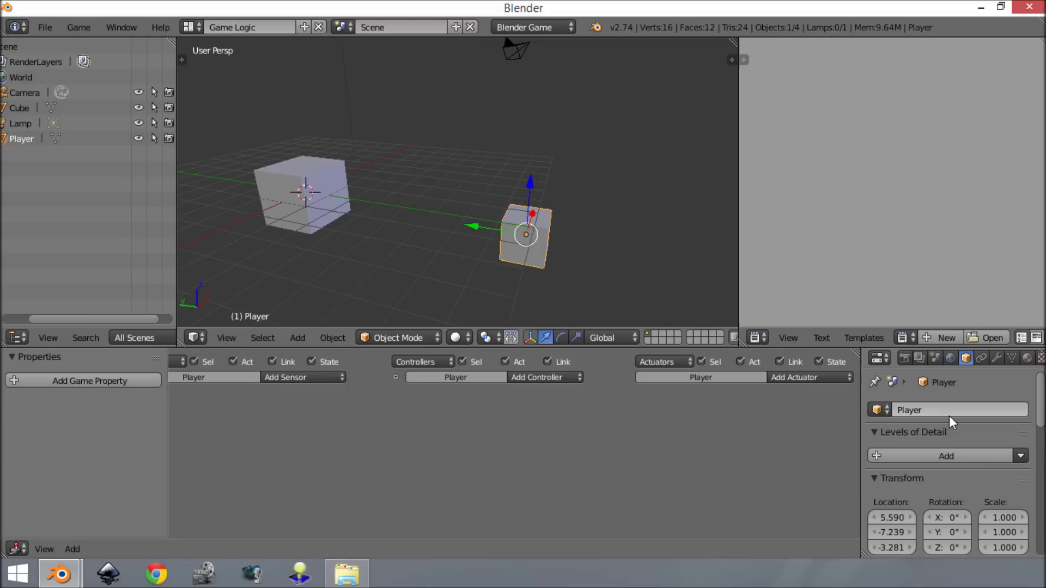
- Select the original Cube and add an Always sensor to it
middle_click_drag(443, 237, 483, 180)
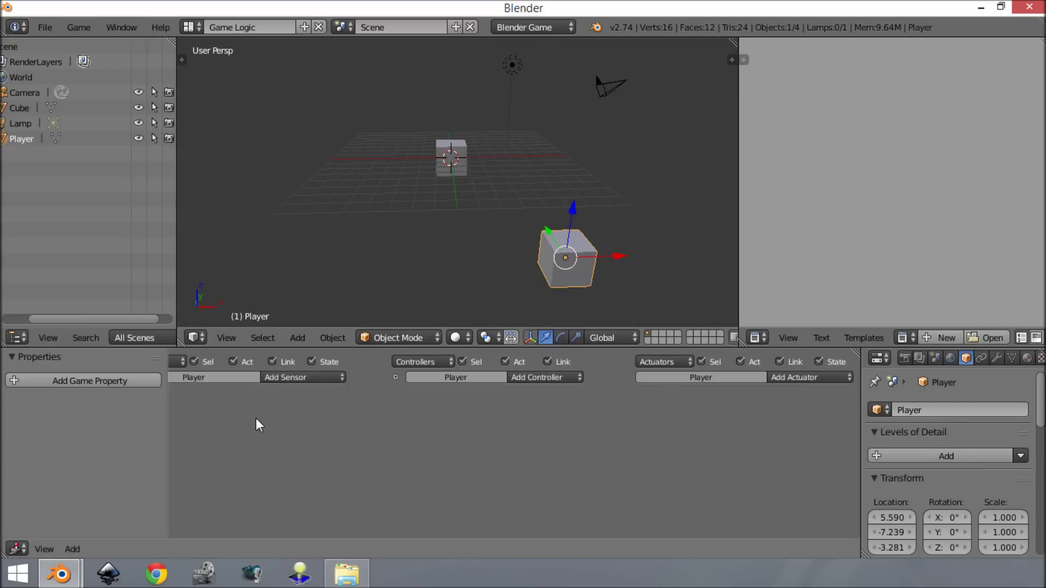
right_click(456, 157)
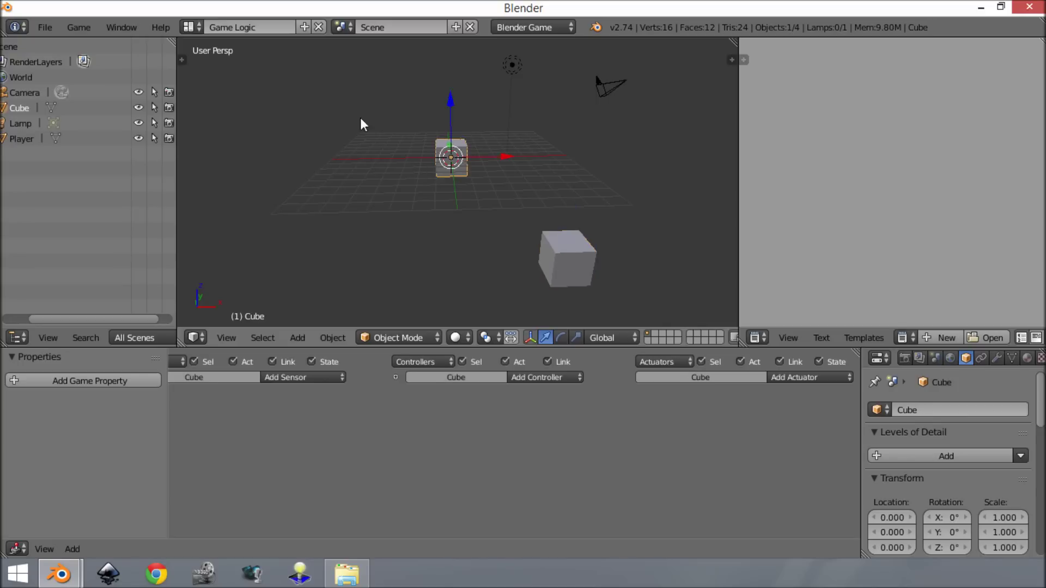
scroll(569, 175, "up", 4)
middle_click_drag(340, 130, 276, 139)
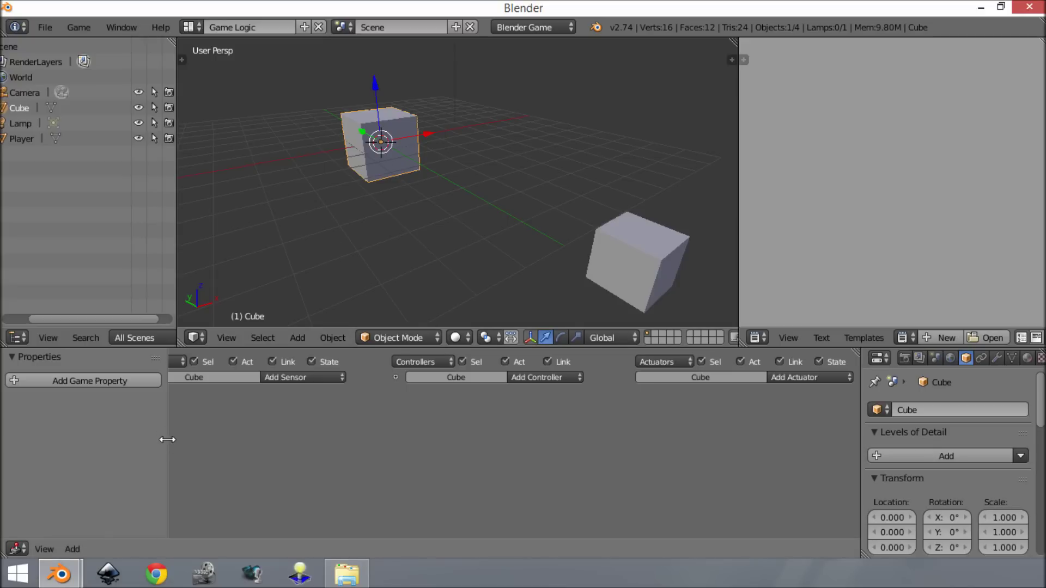
left_click_drag(168, 440, 117, 433)
left_click(158, 376)
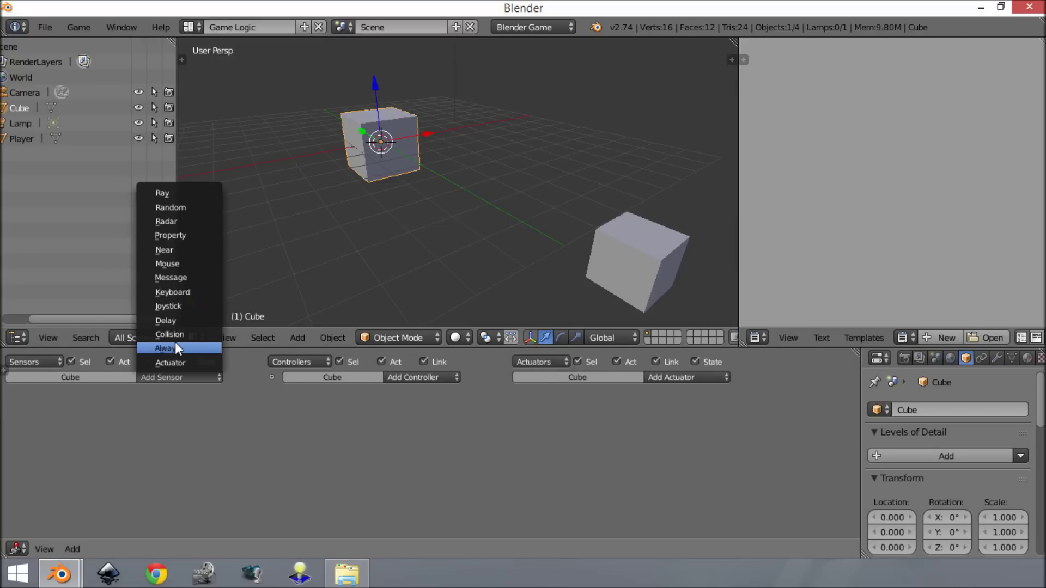
left_click(175, 342)
- Add an Edit Object actuator in Track to mode, wired through the And controller
left_click(678, 374)
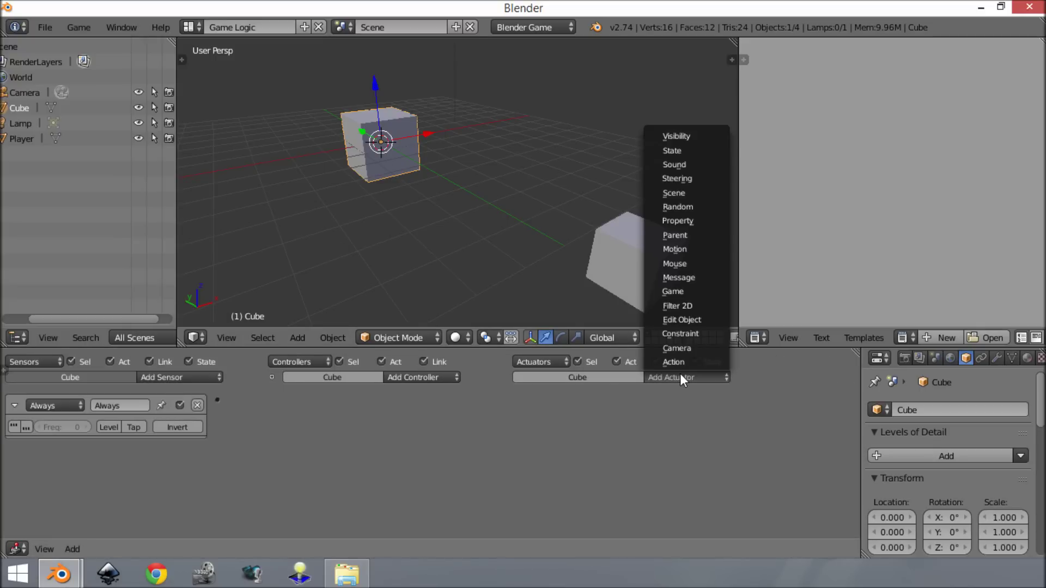
left_click(703, 321)
left_click(657, 425)
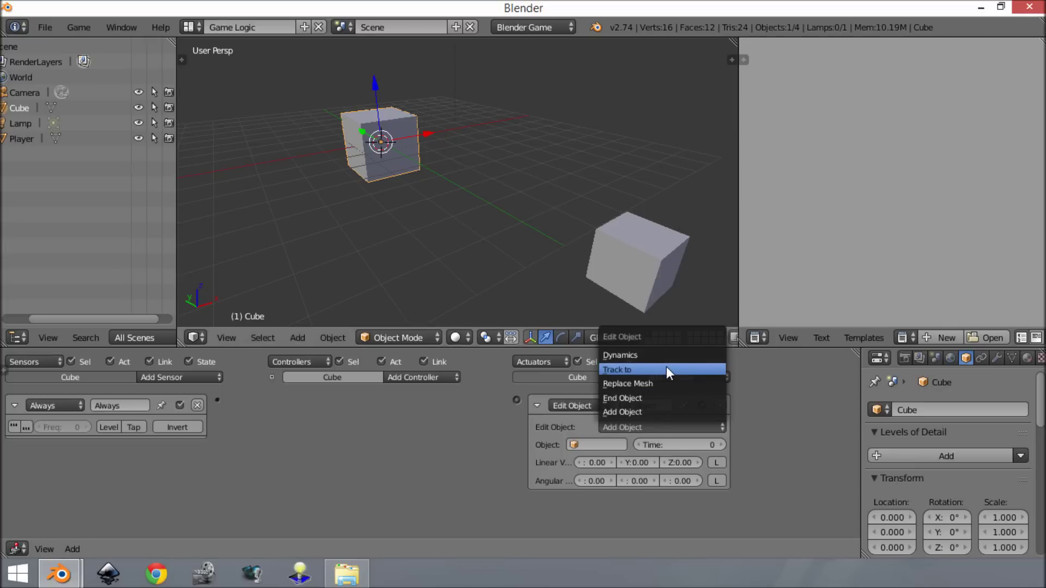
left_click(666, 368)
left_click_drag(218, 399, 517, 399)
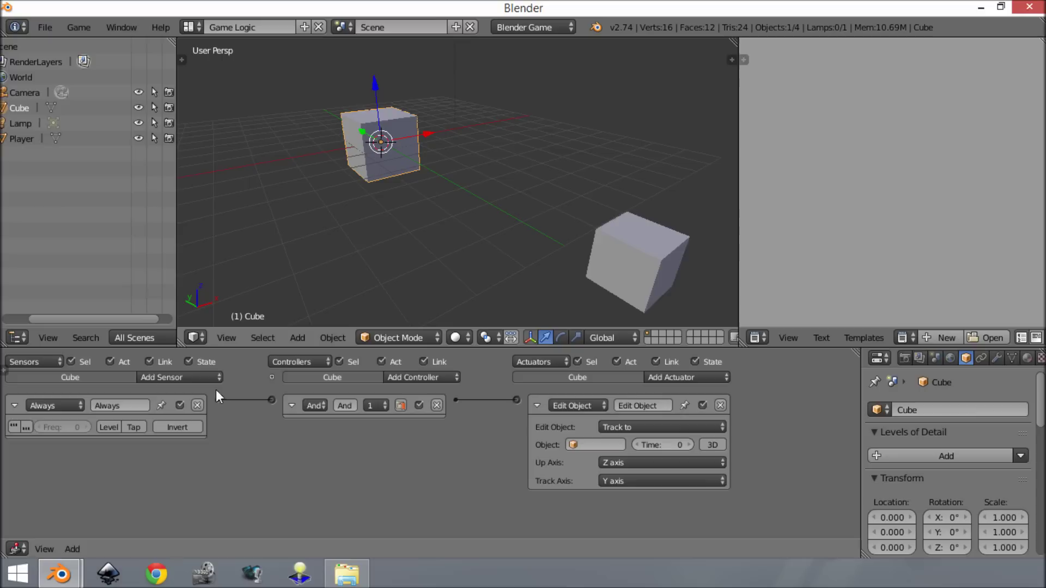
- Collapse the Always sensor and And controller bricks
left_click(15, 405)
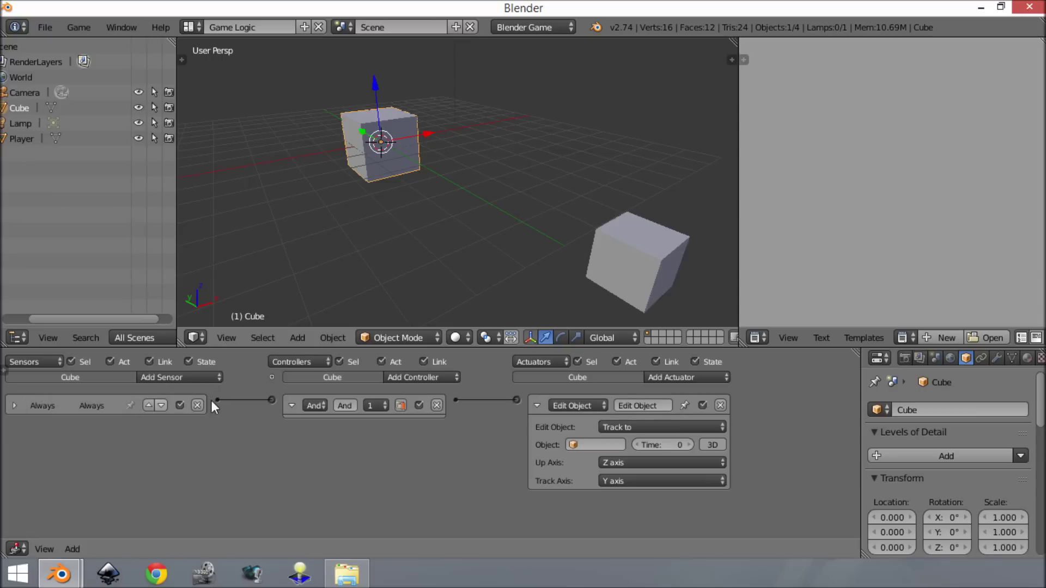
left_click(292, 405)
scroll(629, 427, "up", 5)
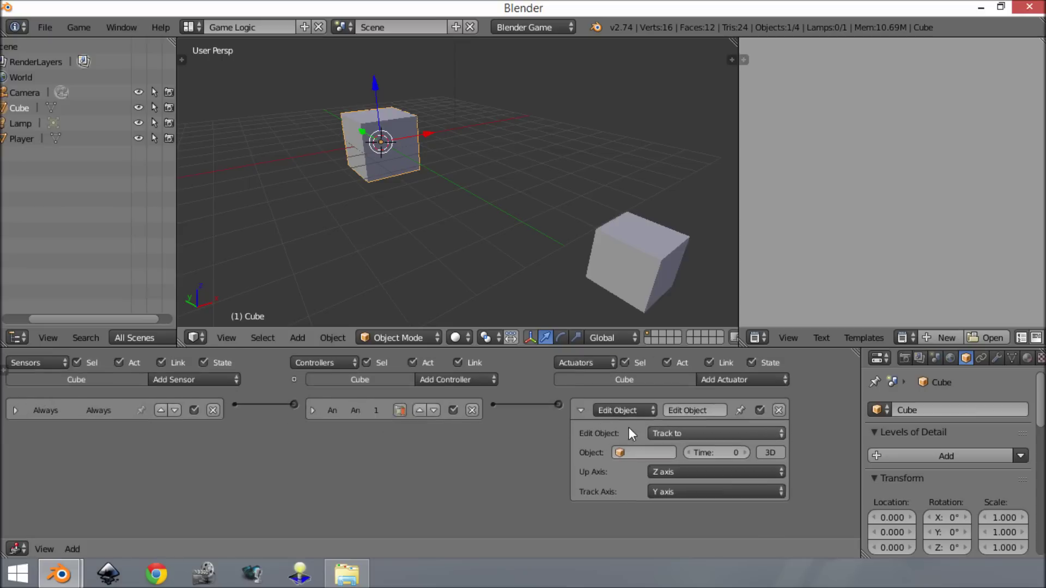
middle_click_drag(577, 432, 577, 426)
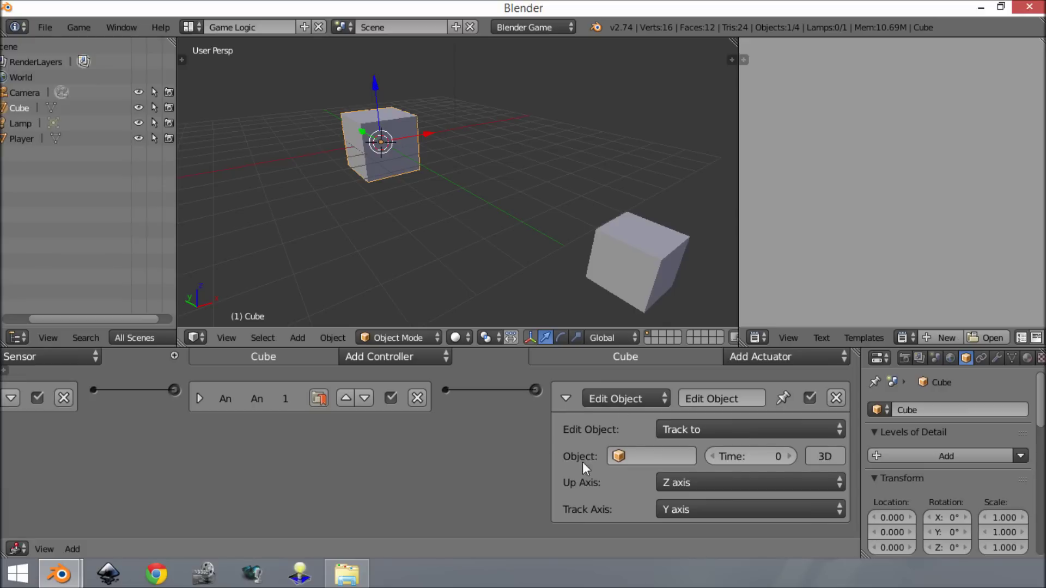
- Set the Track to actuator's target object to Player
left_click(698, 429)
left_click(688, 426)
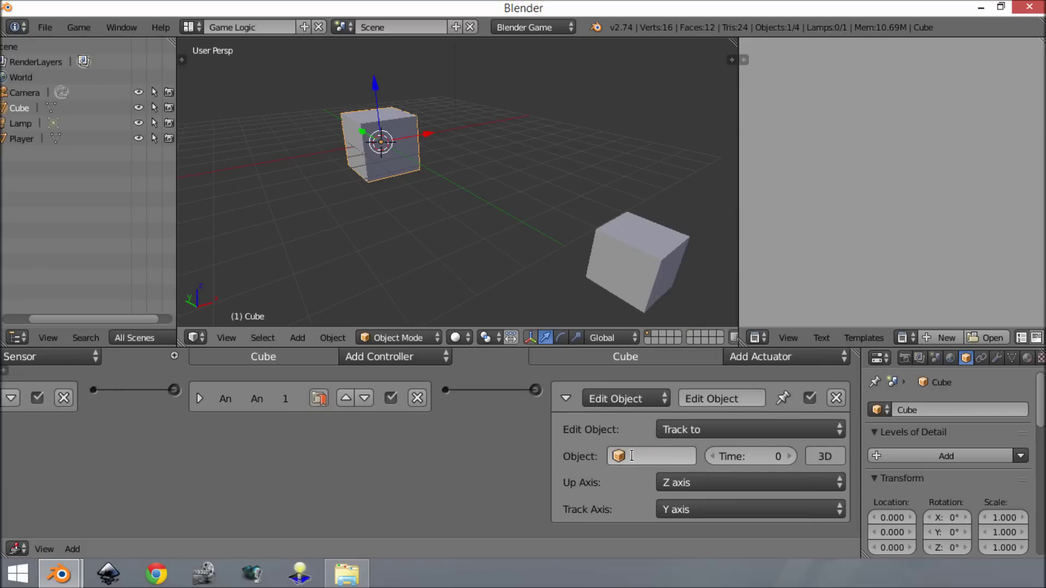
left_click(631, 457)
left_click(682, 318)
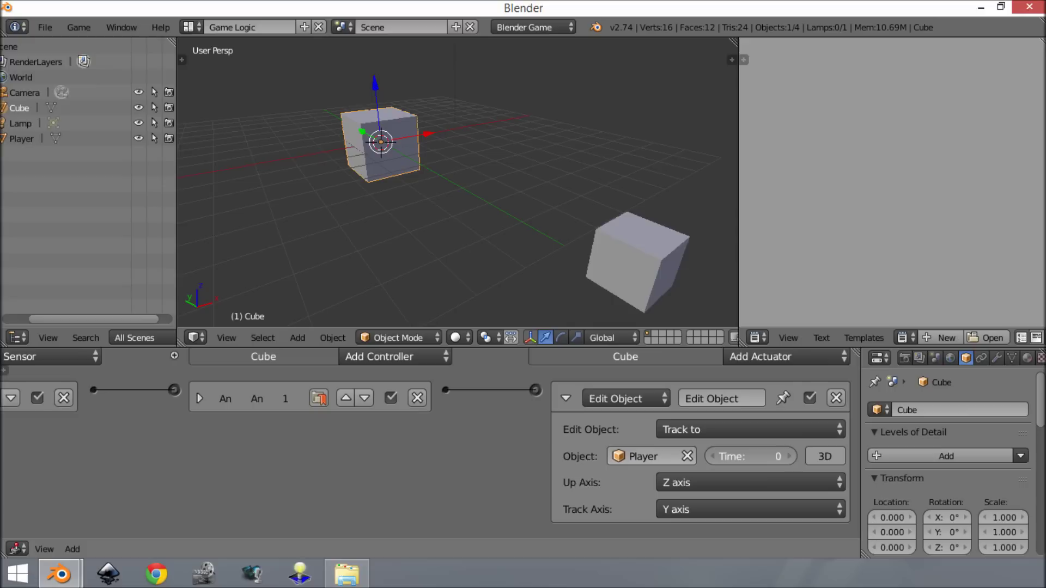
left_click_drag(733, 458, 740, 459)
key("Escape")
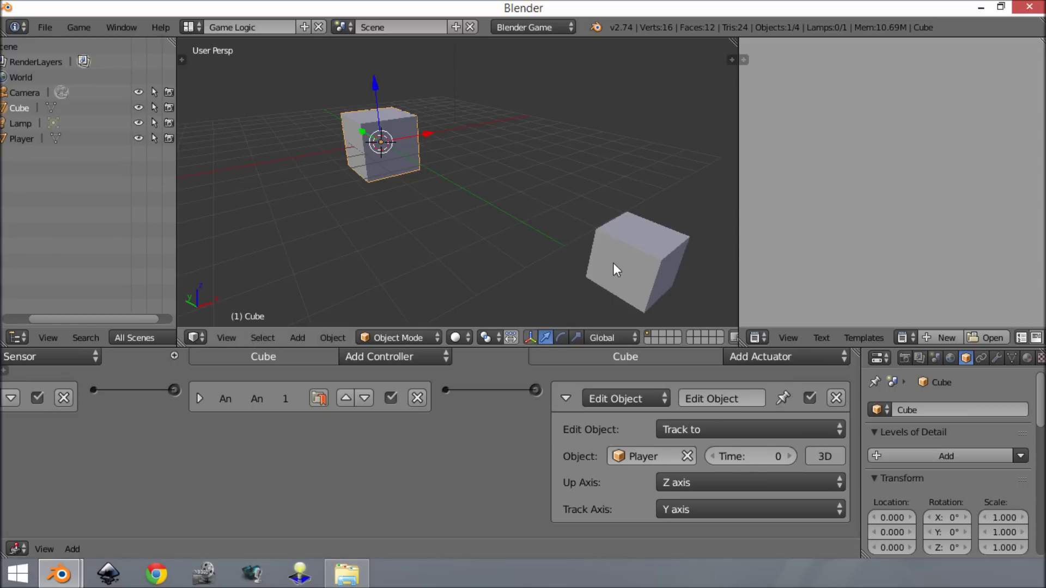
- With the Cube reselected, set the tracking time to 54 and test-run the game
middle_click_drag(613, 263, 479, 244)
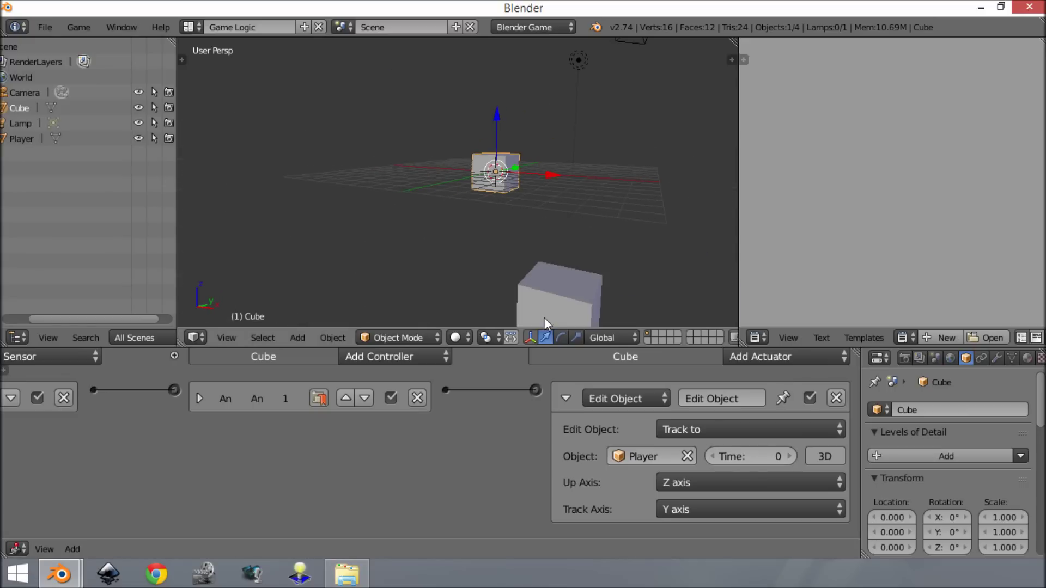
right_click(563, 294)
right_click(498, 170)
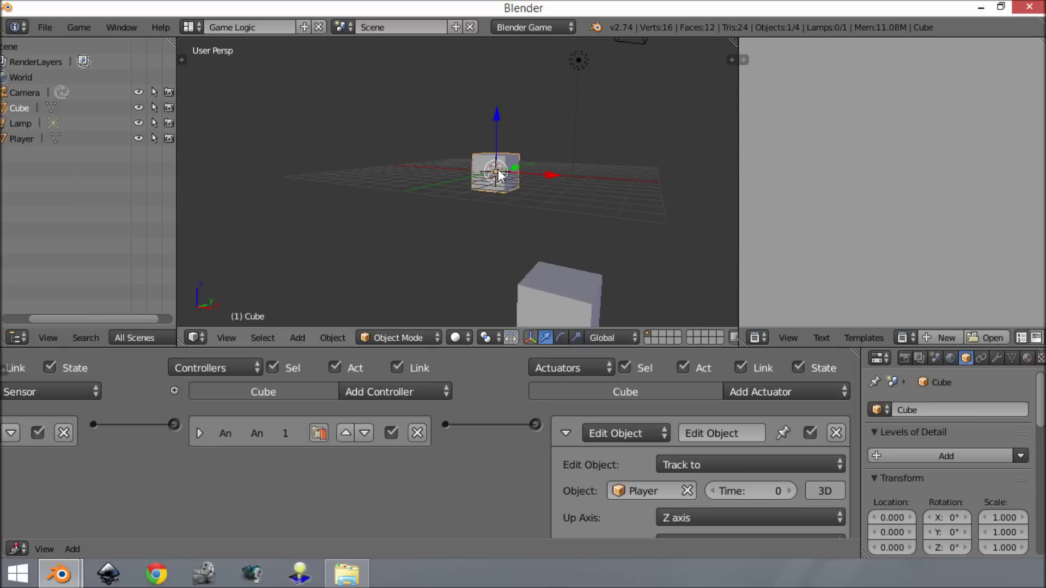
scroll(709, 458, "down", 2)
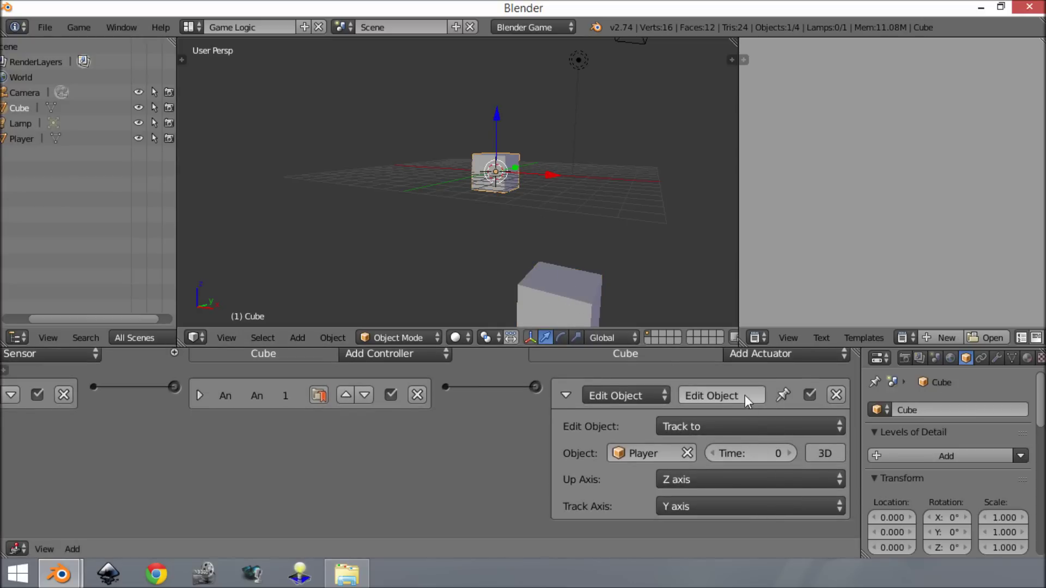
left_click(749, 454)
type("54")
key("Return")
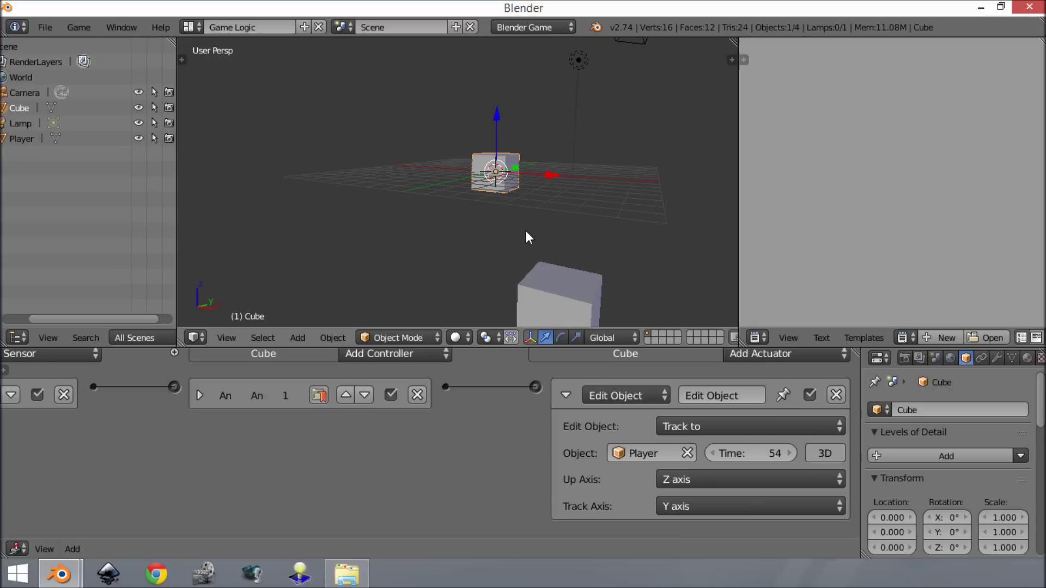
key("p")
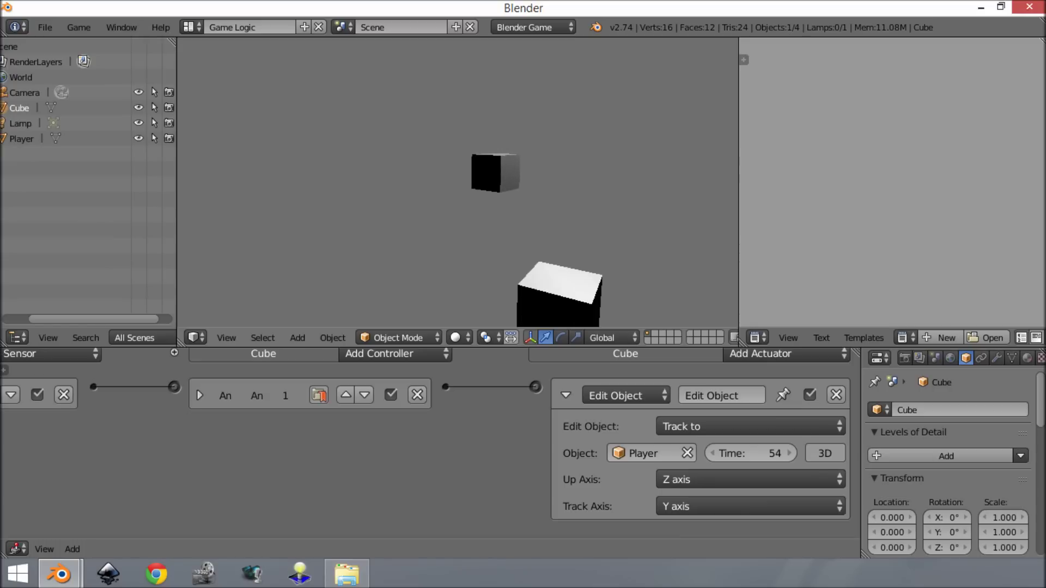
key("Escape")
- Reset the tracking time to 0 and frame the Cube in the view
left_click(758, 452)
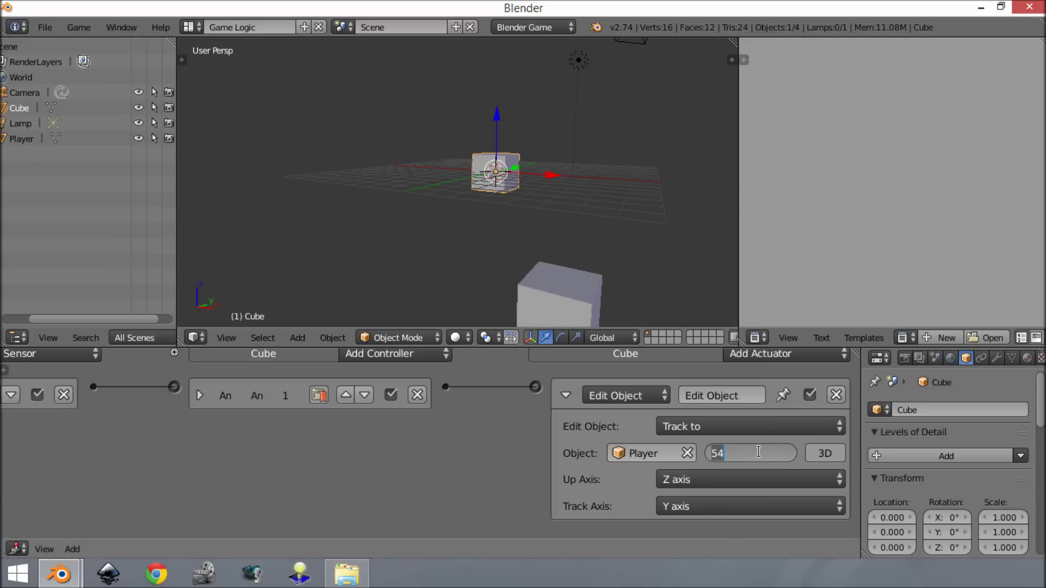
type("0")
key("Return")
key("KP_Decimal")
scroll(470, 175, "down", 6)
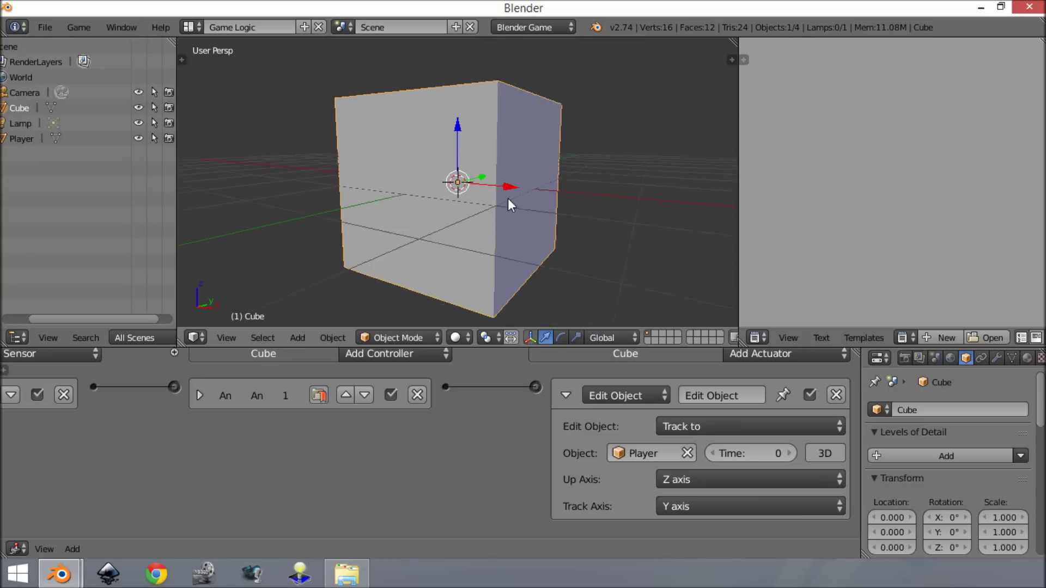
- Switch the Track to actuator's track axis to X and start editing its Time field
left_click(713, 483)
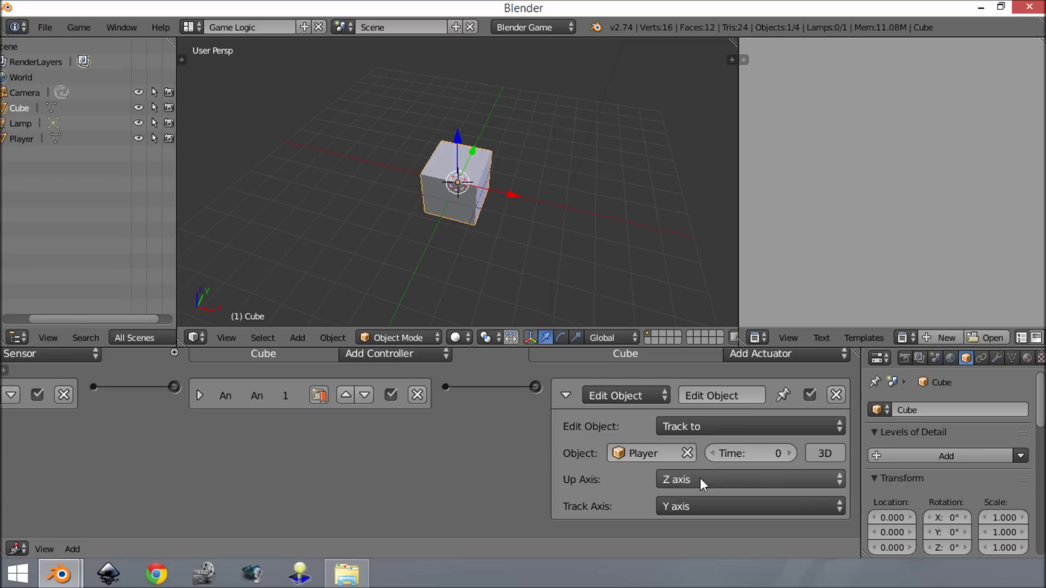
middle_click_drag(469, 185, 525, 164)
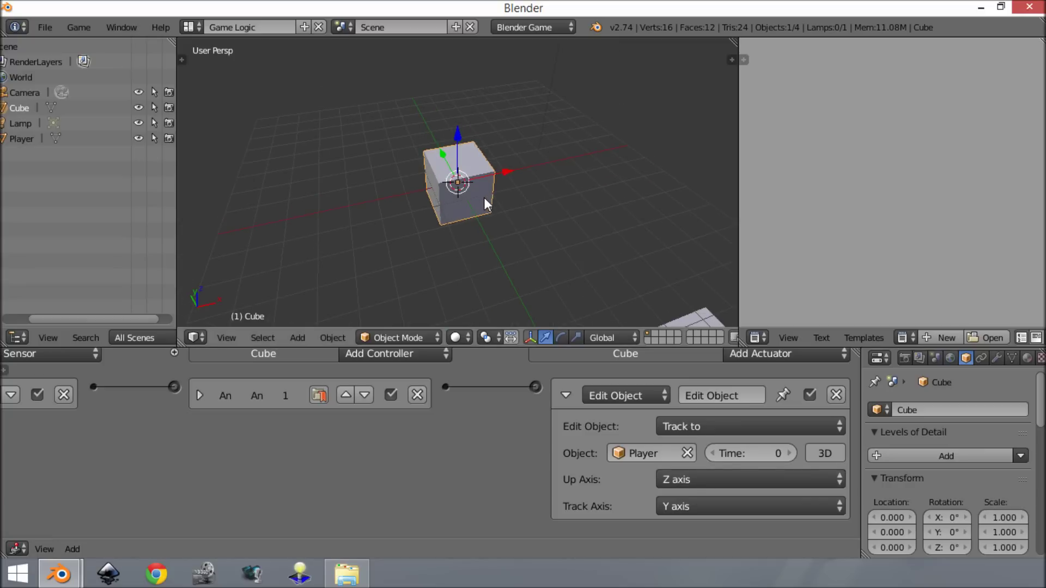
middle_click_drag(484, 197, 584, 201)
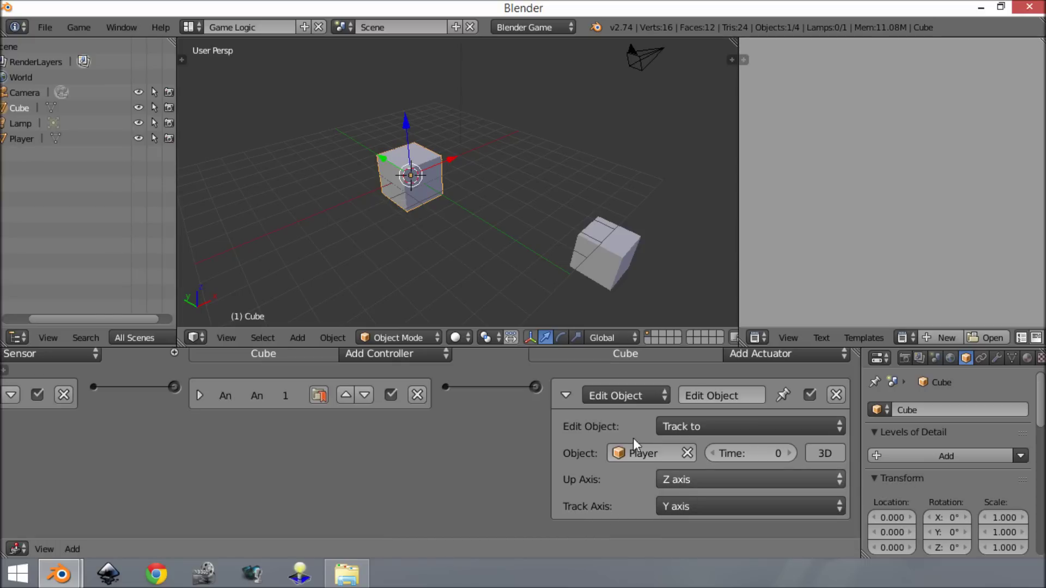
middle_click_drag(525, 245, 385, 172)
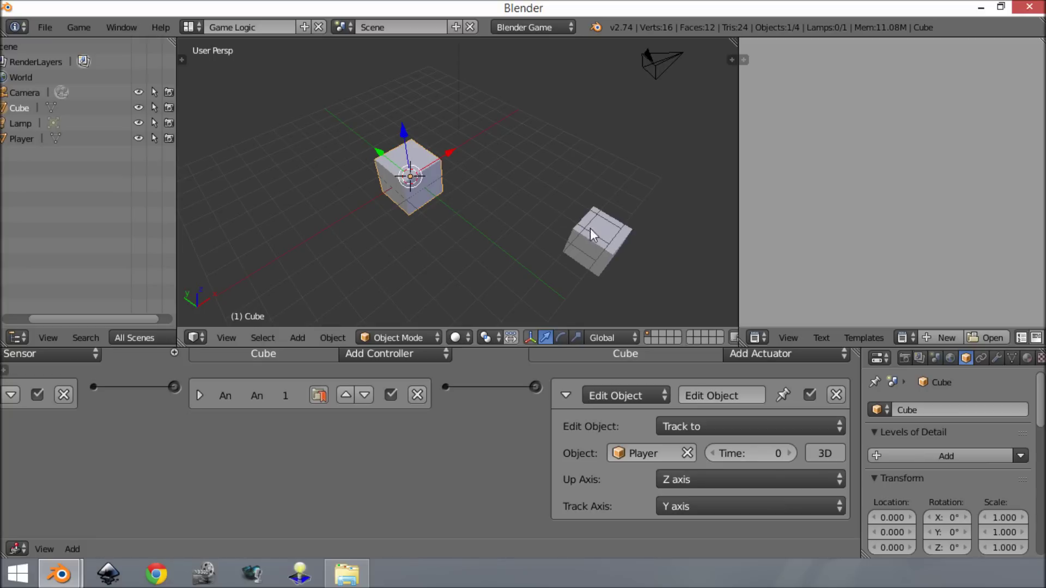
middle_click_drag(468, 168, 410, 118)
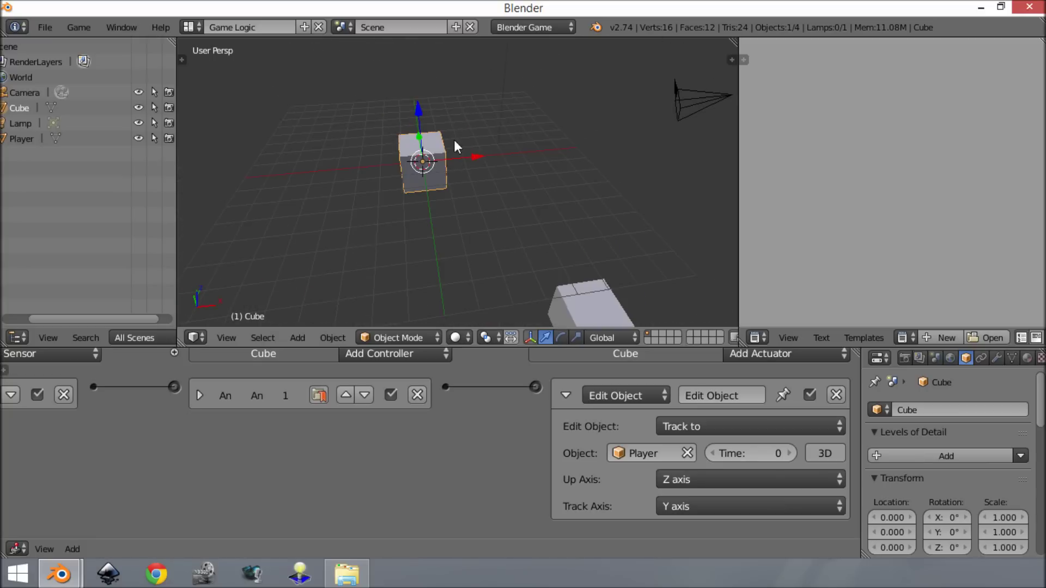
middle_click_drag(401, 166, 412, 224)
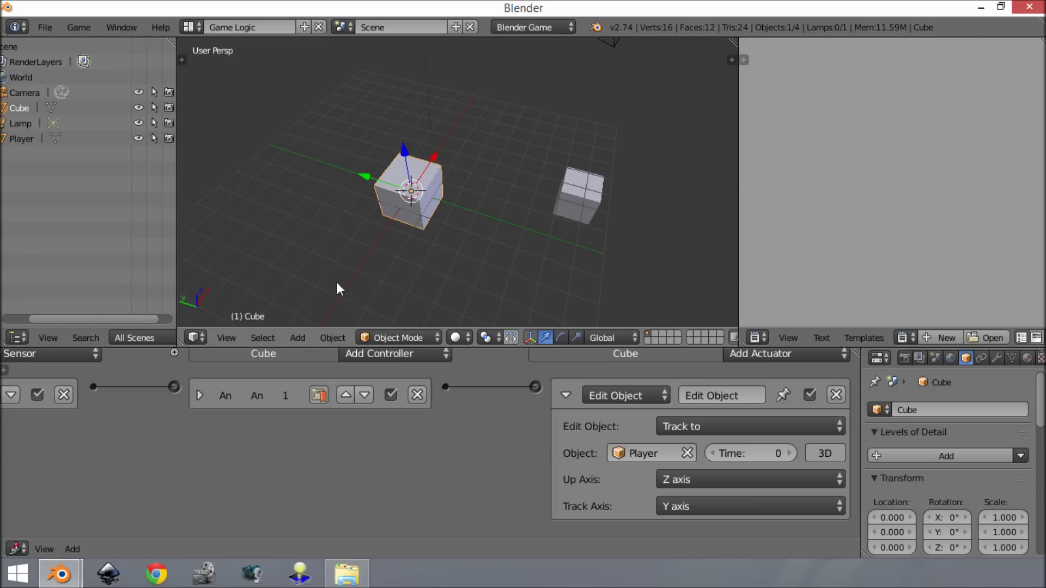
left_click(735, 508)
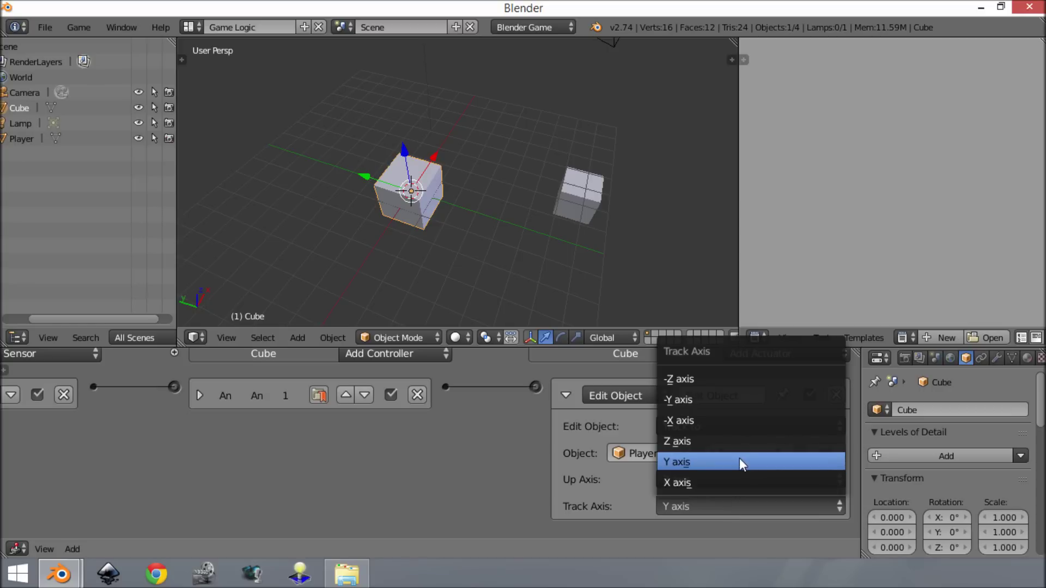
left_click(731, 479)
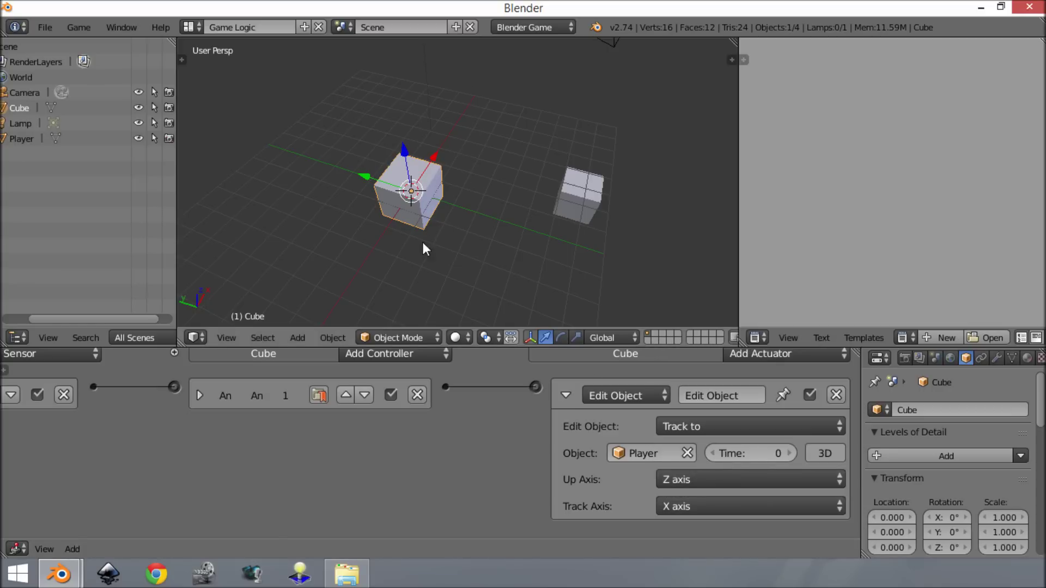
middle_click_drag(424, 250, 460, 240)
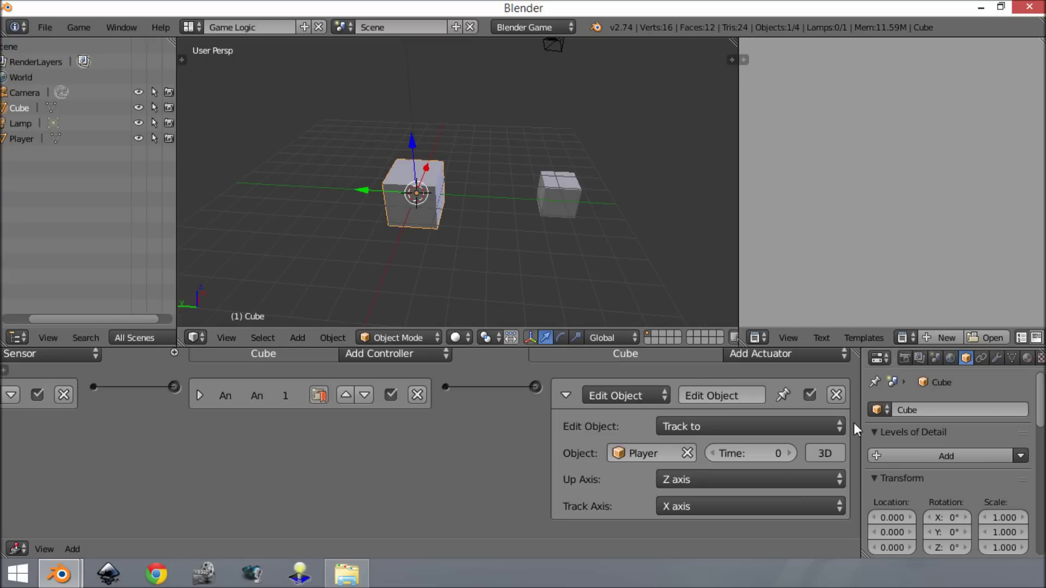
left_click(761, 454)
- Set the tracking time to 4 and test-run the game several times
type("4")
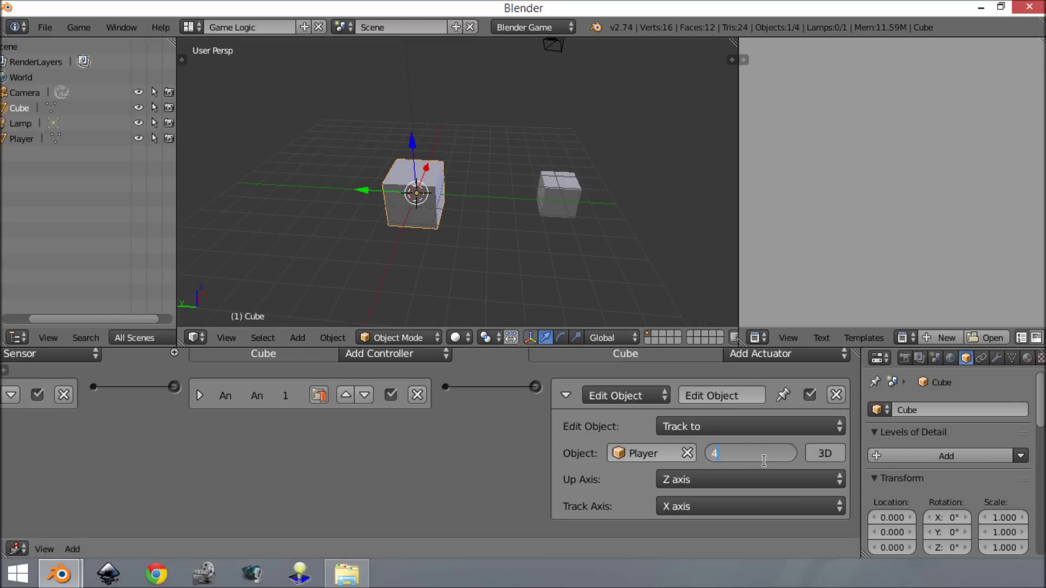
key("Return")
key("p")
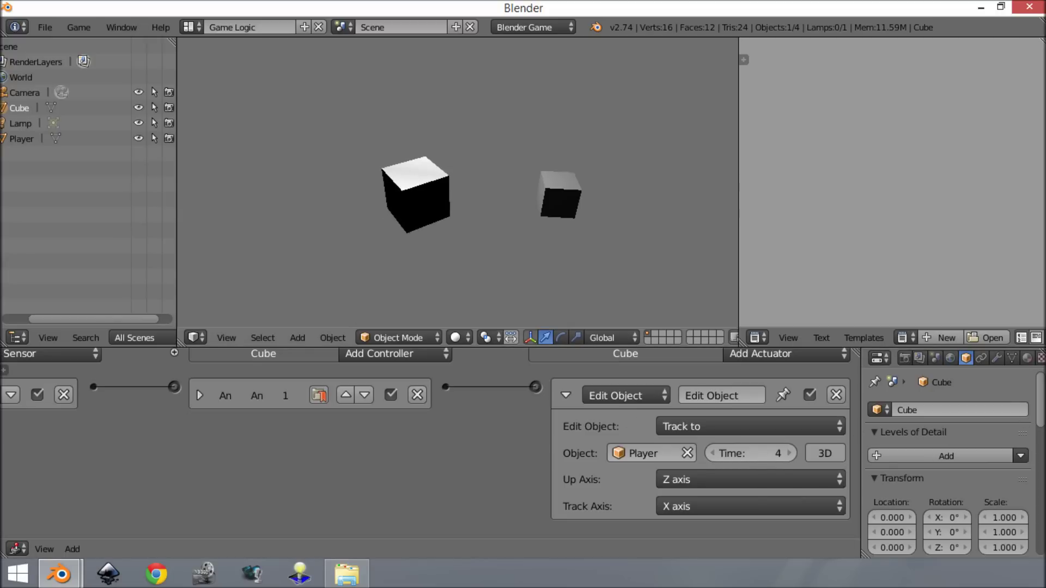
key("Escape")
key("p")
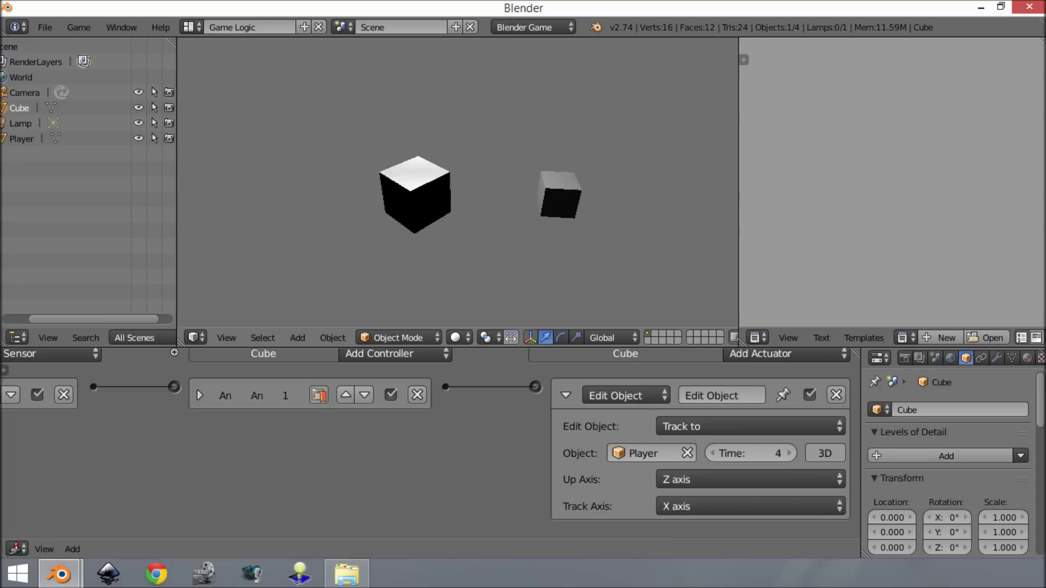
key("Escape")
key("p")
key("Escape")
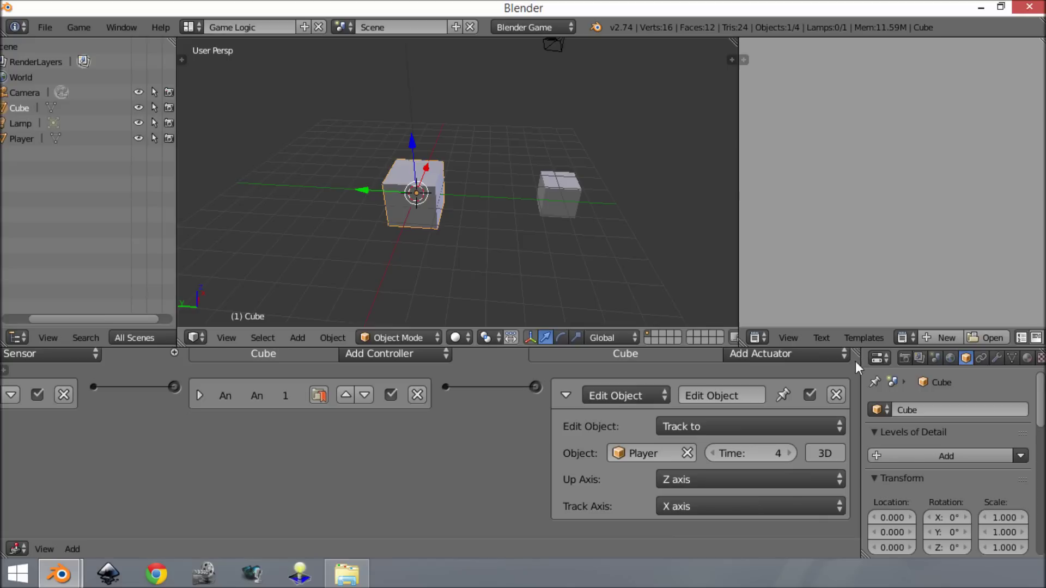
- Enable 3D tracking on the Track to actuator and test-run the game
left_click(829, 453)
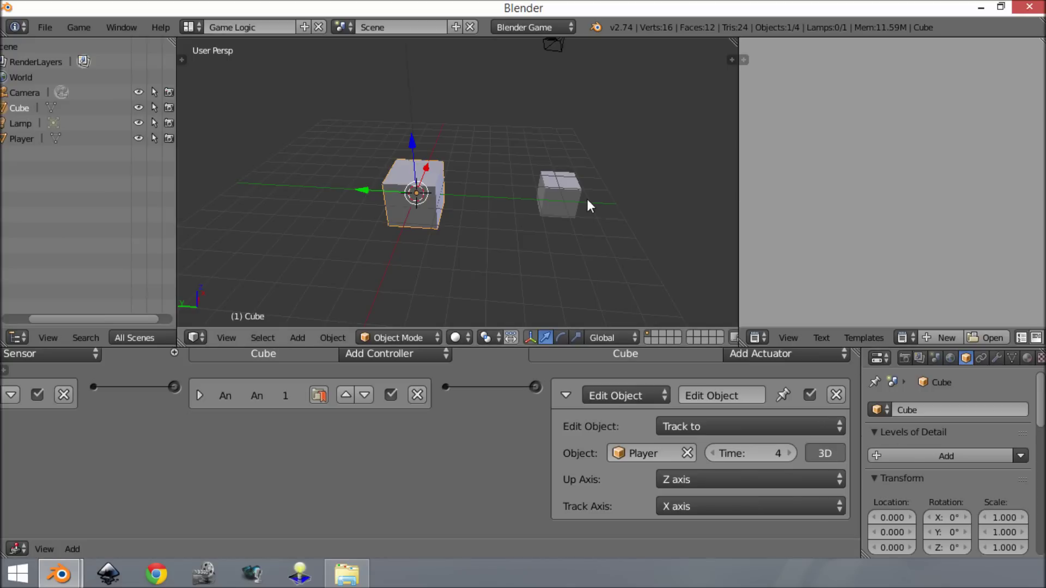
middle_click_drag(587, 198, 474, 172)
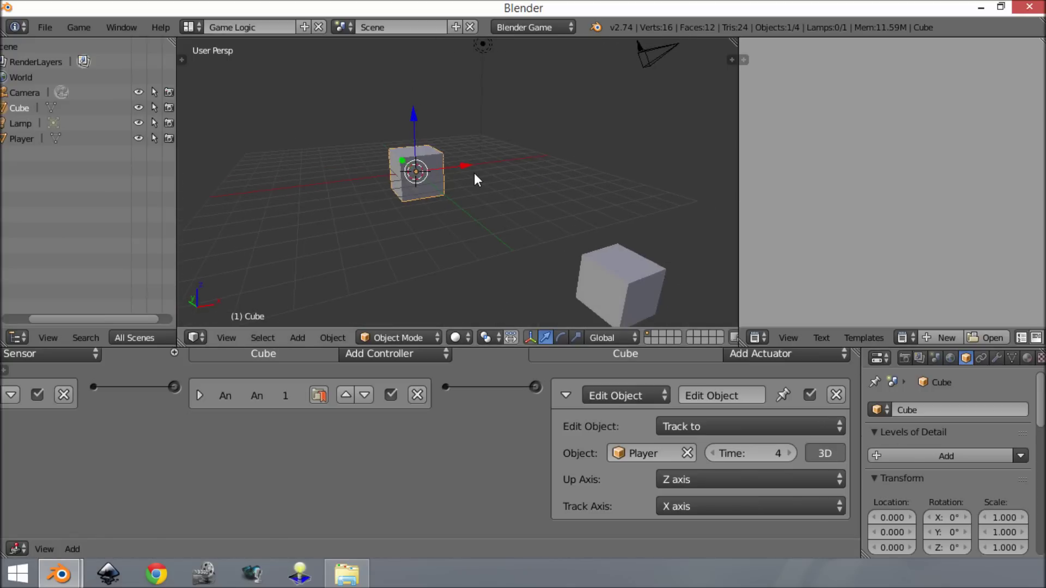
key("p")
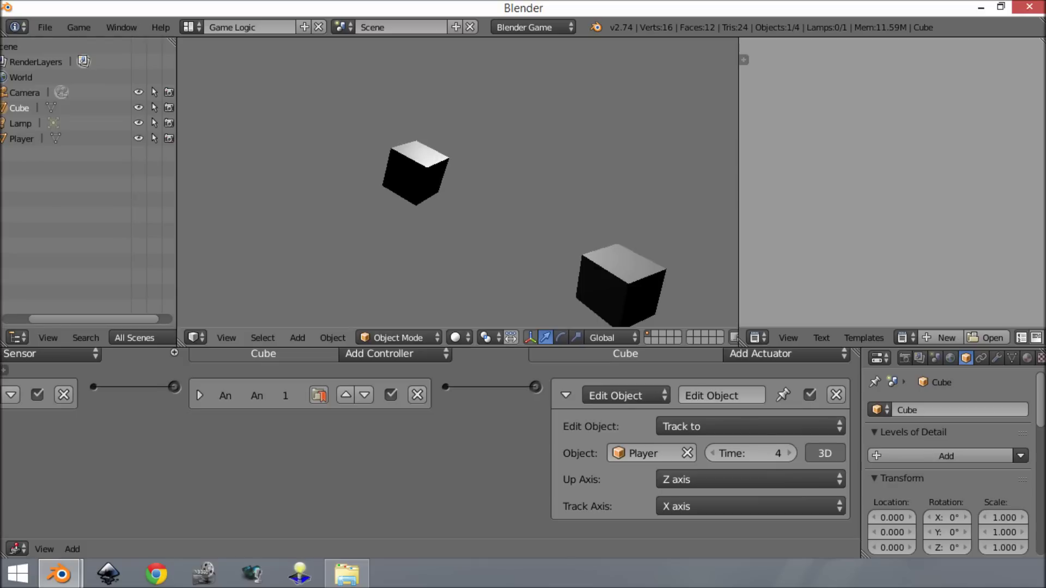
key("Escape")
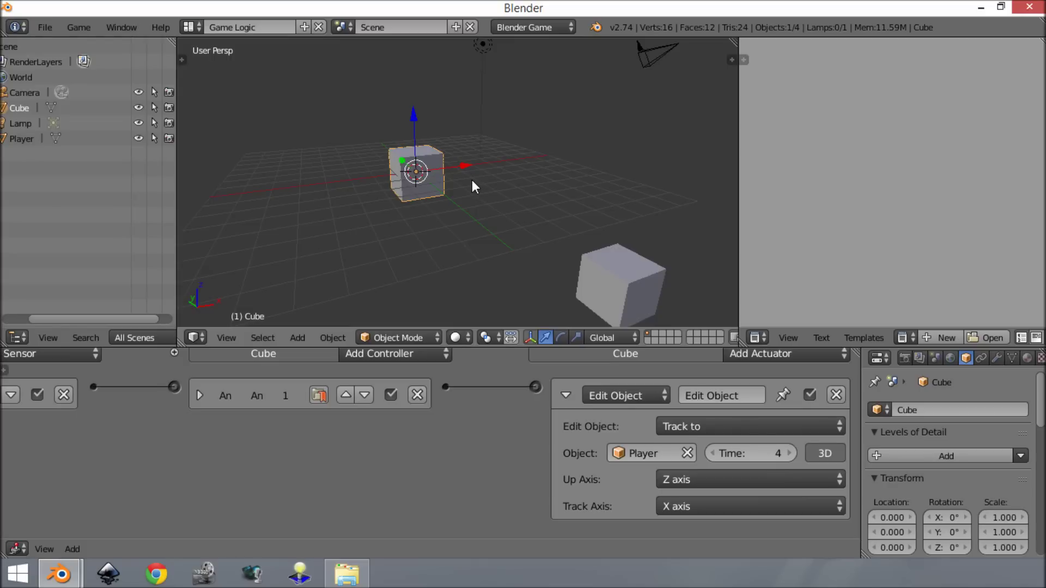
- Collapse the Track to actuator and add a Delay sensor, removing a stray Always sensor
left_click(566, 395)
middle_click_drag(334, 402, 454, 420)
scroll(455, 419, "down", 1)
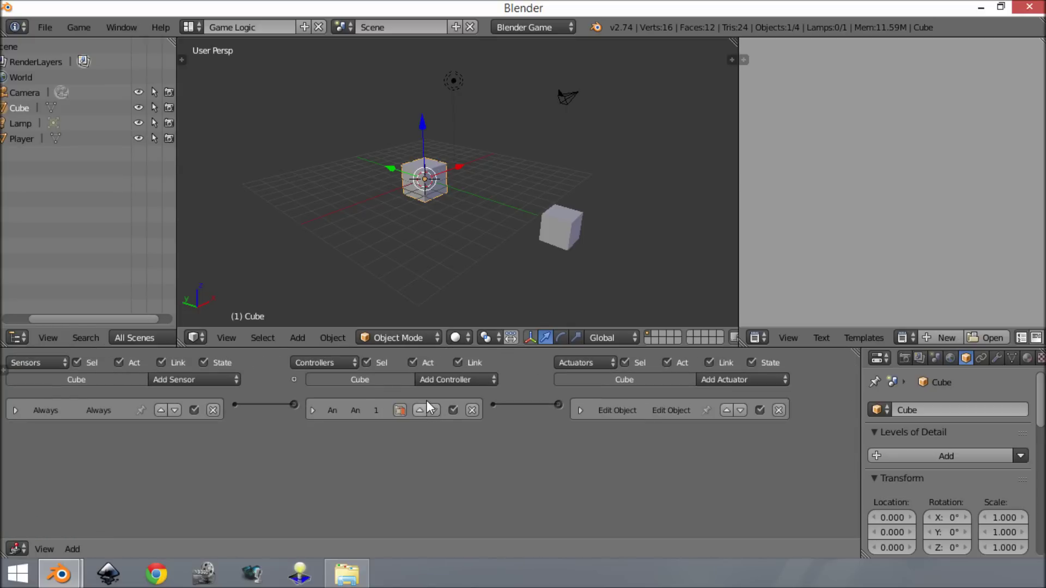
scroll(582, 411, "up", 1)
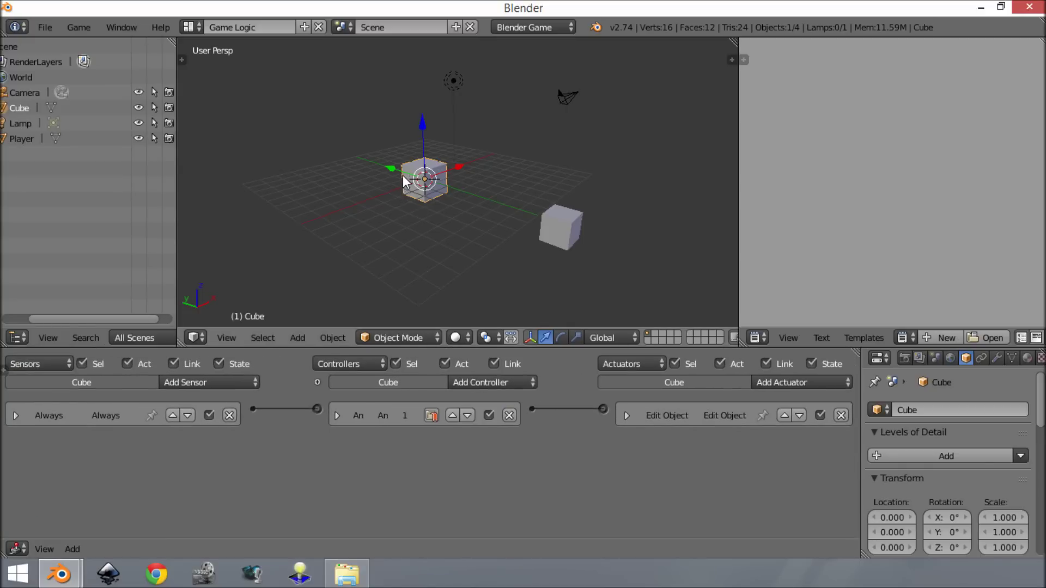
scroll(394, 192, "up", 2)
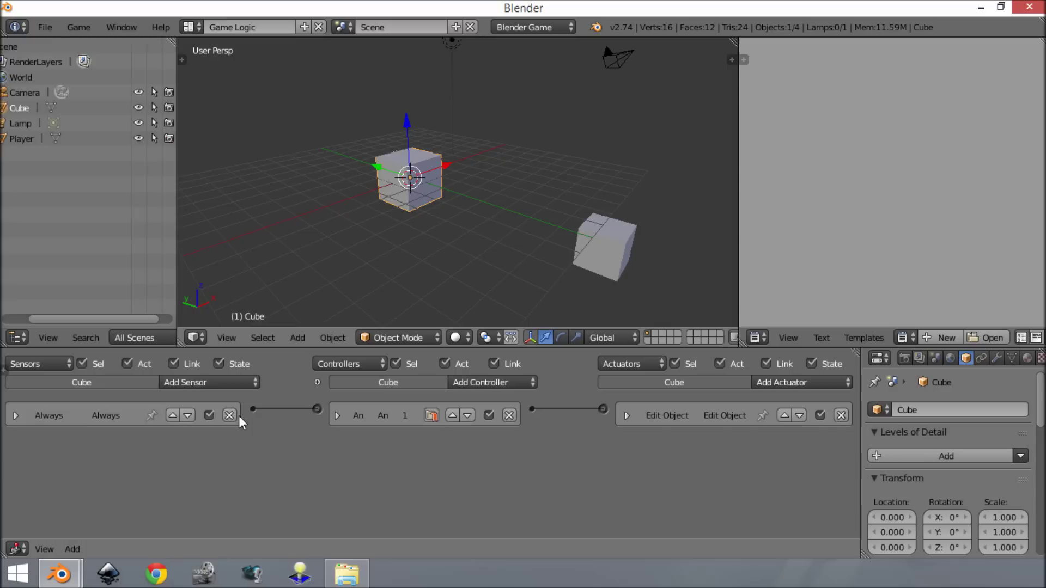
left_click(182, 384)
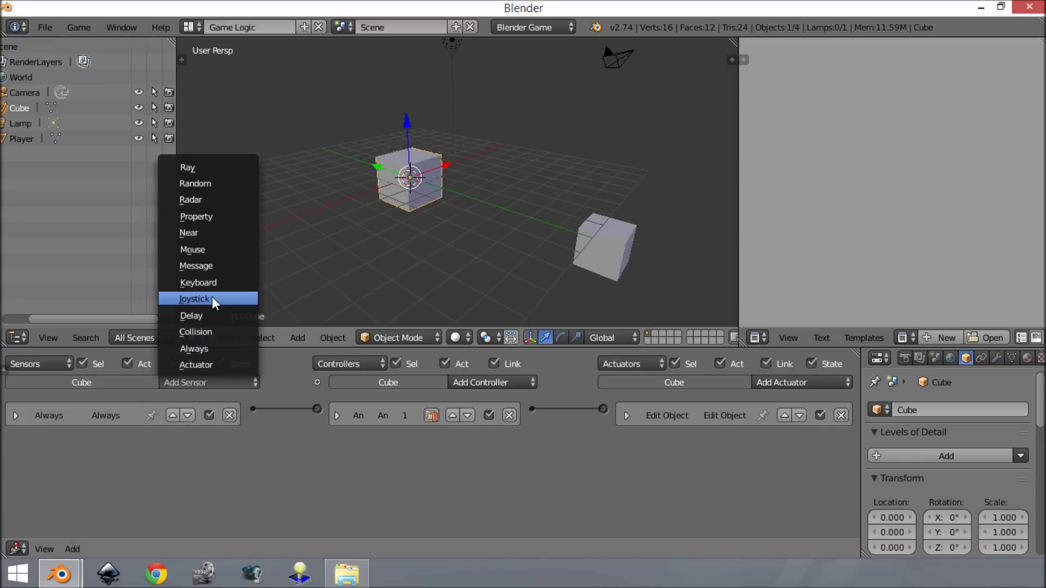
left_click(213, 350)
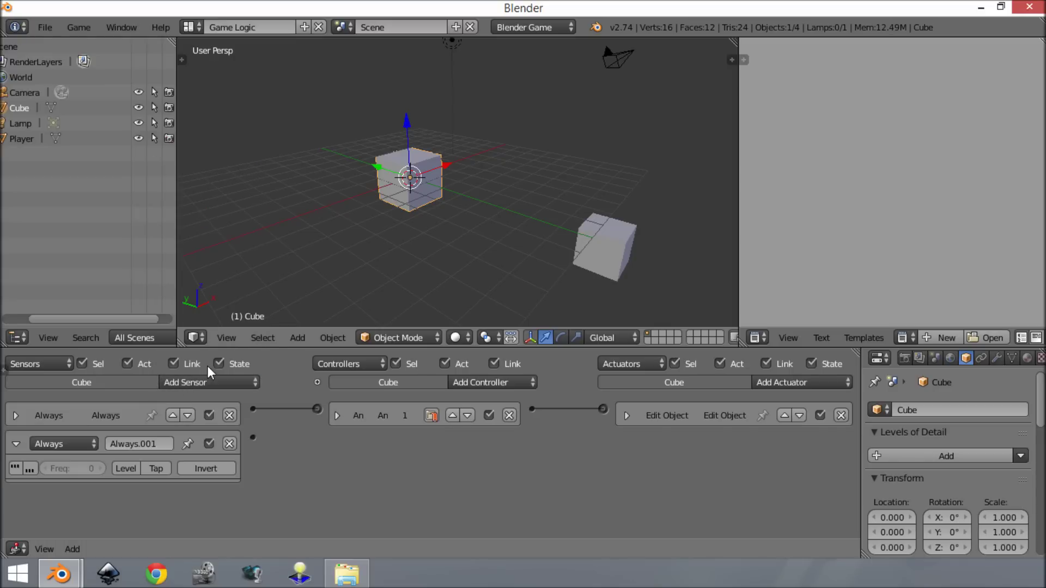
left_click(231, 441)
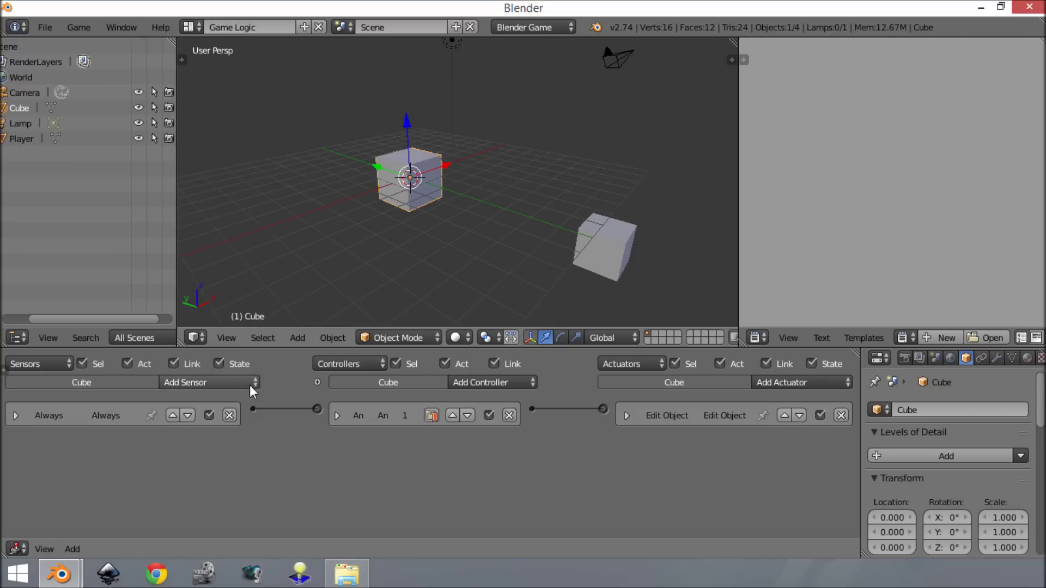
left_click(252, 385)
left_click(245, 313)
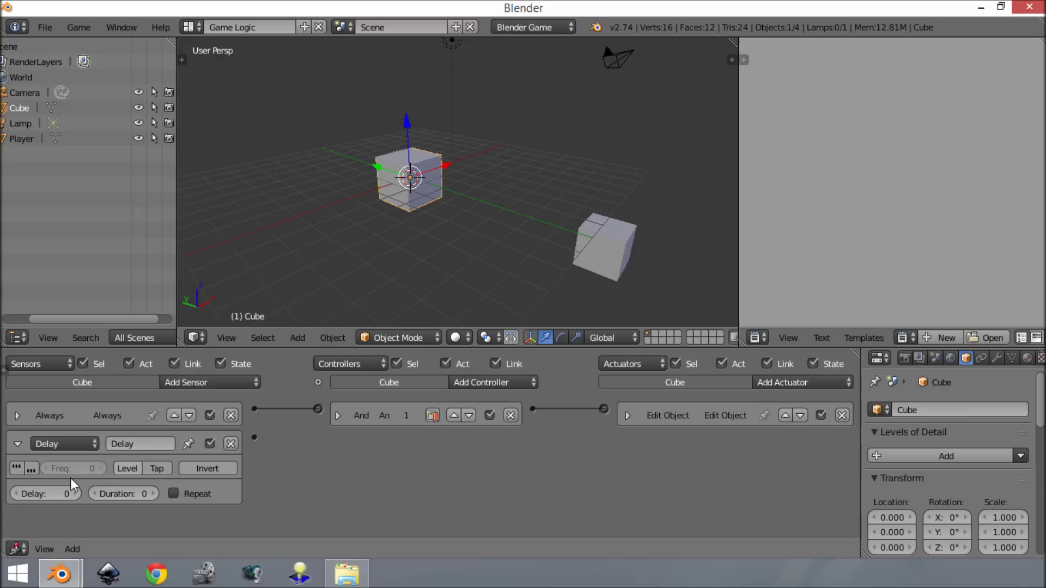
- Give the Delay sensor delay 1 and duration 1, and link it to the controller
left_click(48, 494)
type("1")
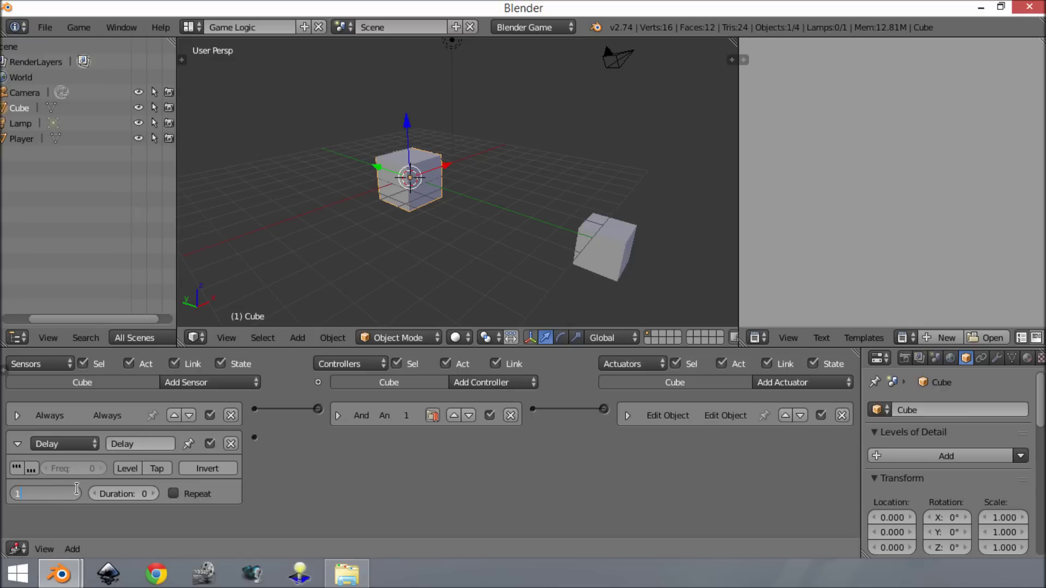
key("Return")
left_click(126, 493)
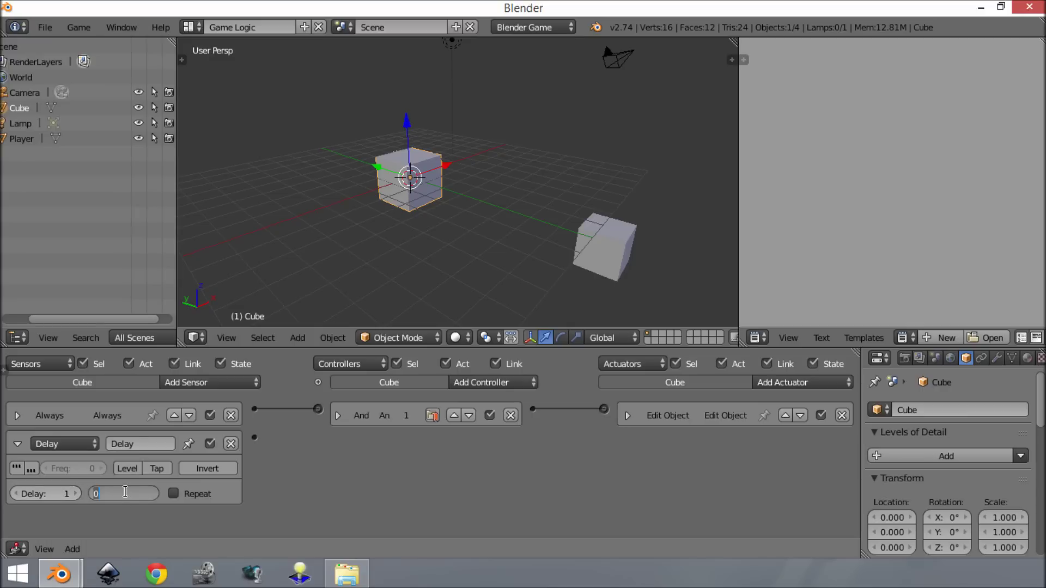
type("1")
key("Return")
left_click(25, 495)
type("1")
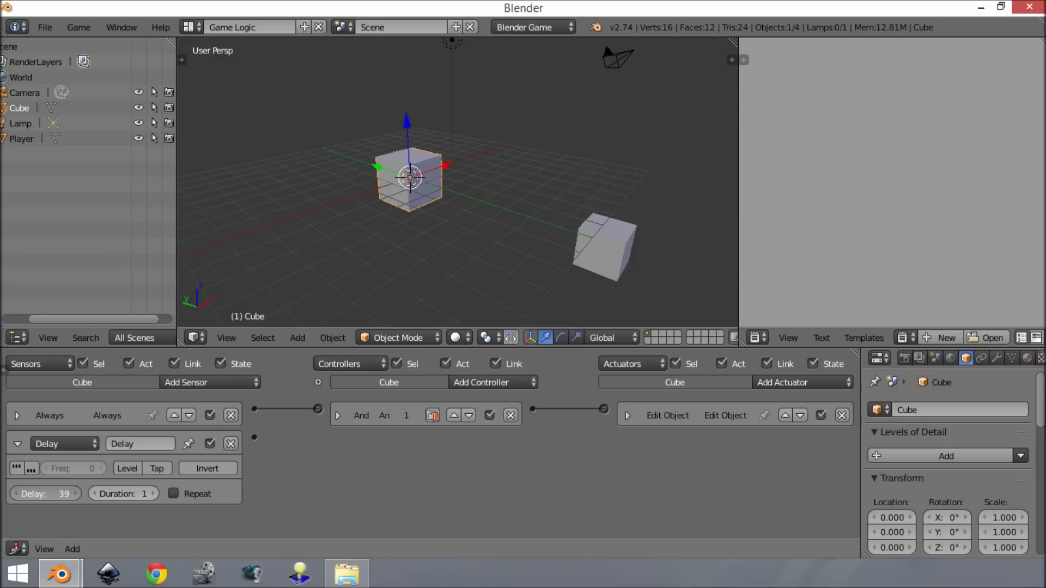
key("Return")
left_click_drag(254, 437, 420, 434)
left_click_drag(254, 437, 392, 434)
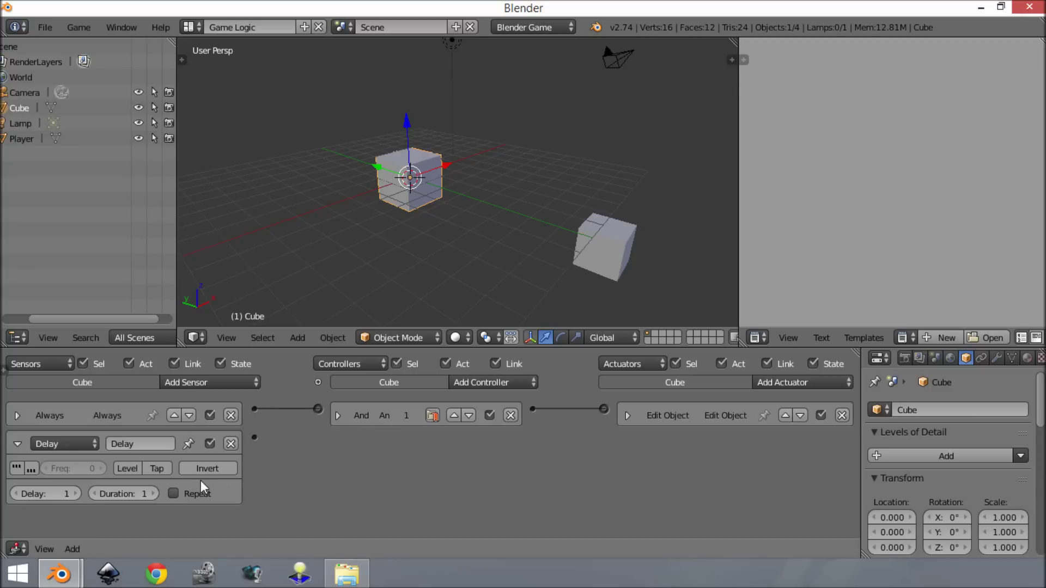
- Enable Repeat on the Delay sensor, change its delay to 5, and collapse it
left_click(173, 491)
left_click_drag(372, 441, 392, 454)
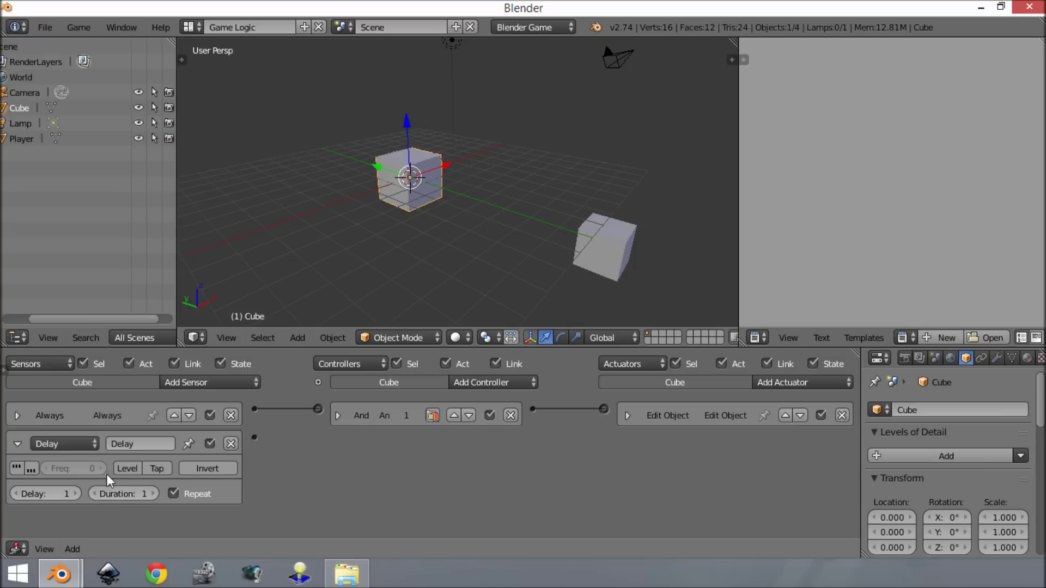
left_click(61, 494)
type("5")
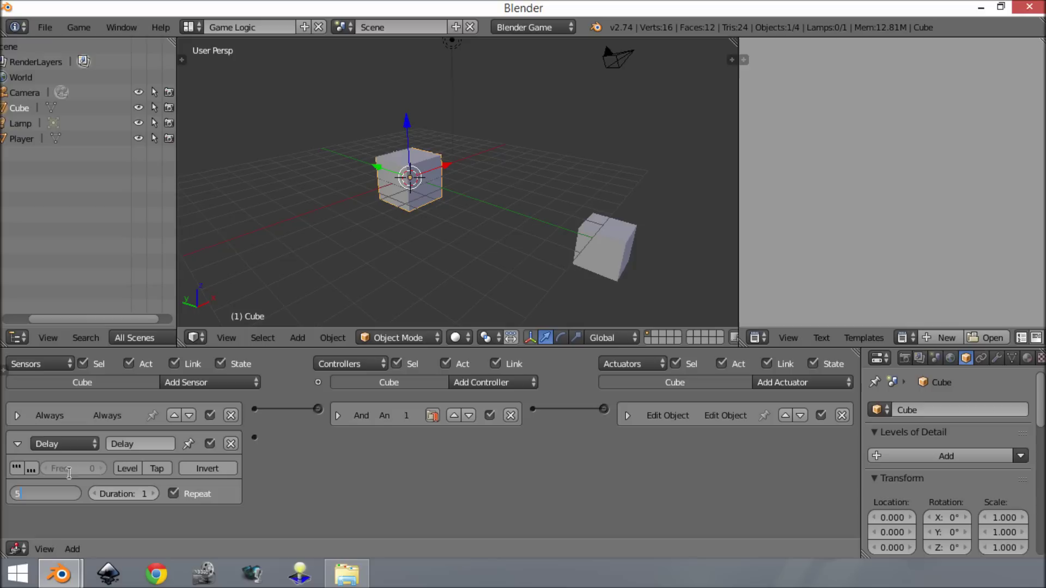
key("Return")
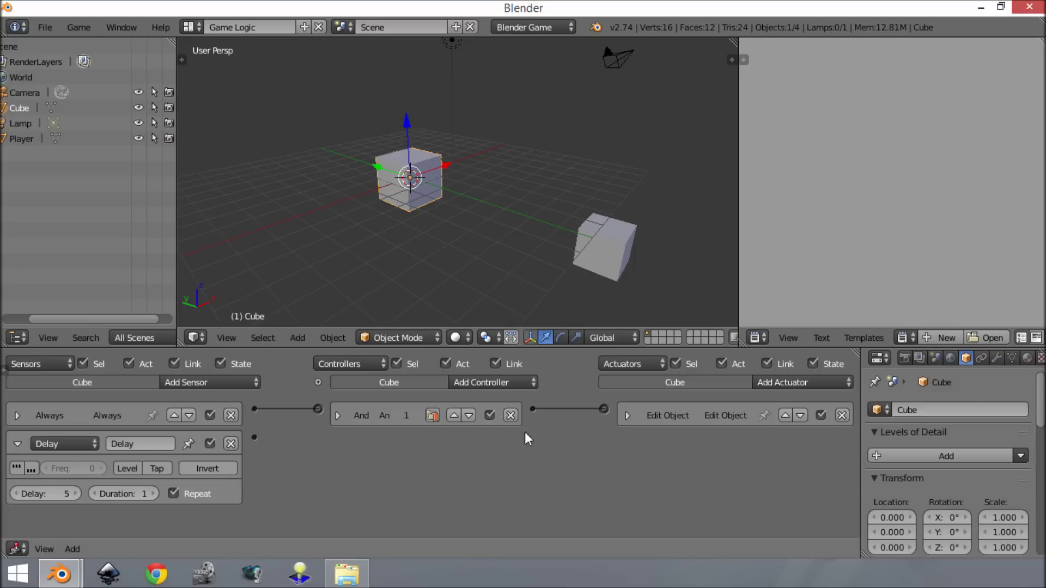
left_click(15, 444)
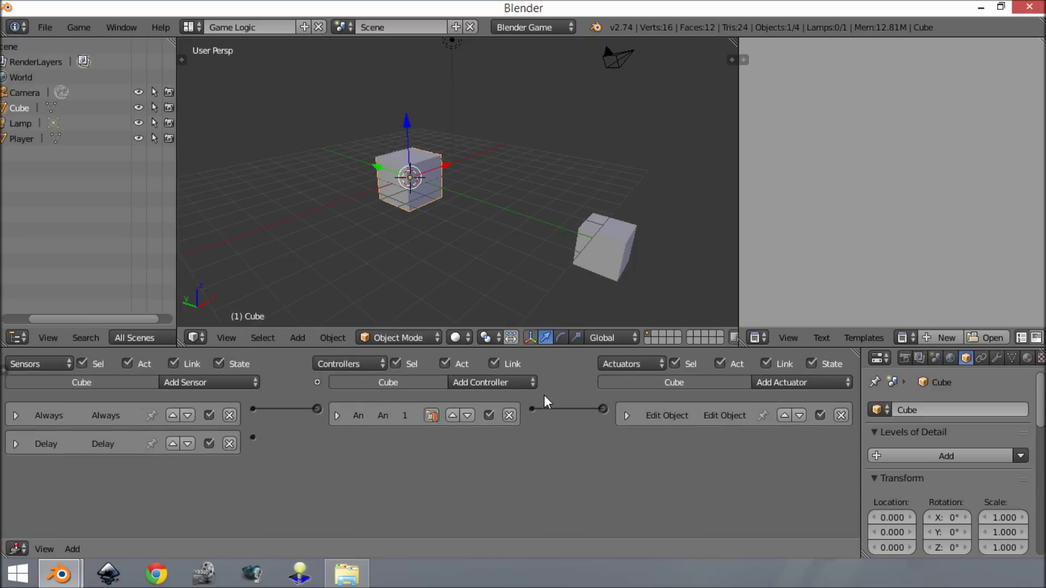
left_click(839, 383)
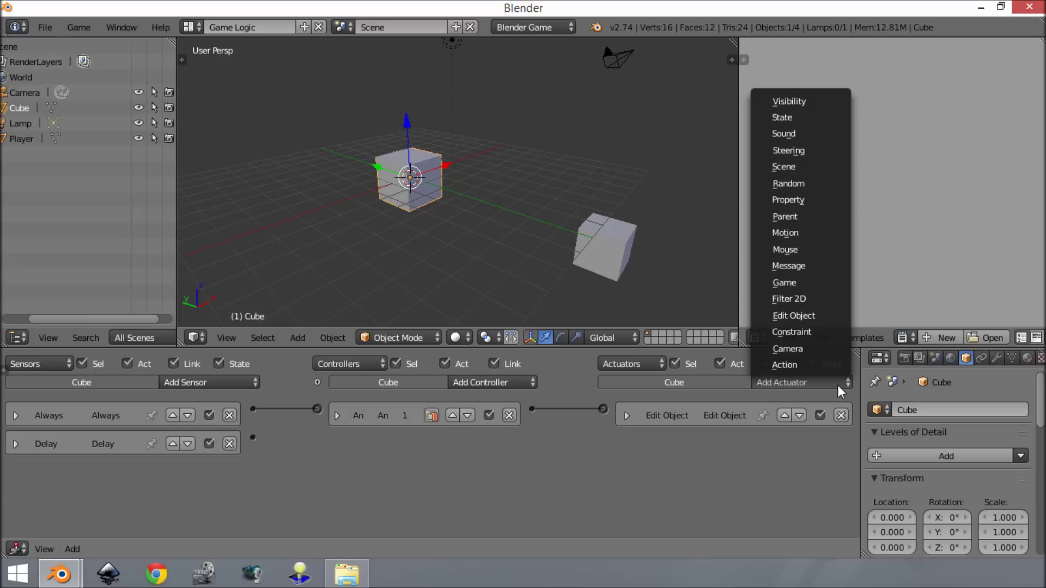
- Add a Random actuator to the Cube and adjust its seed value
left_click(820, 184)
middle_click_drag(741, 463, 507, 454)
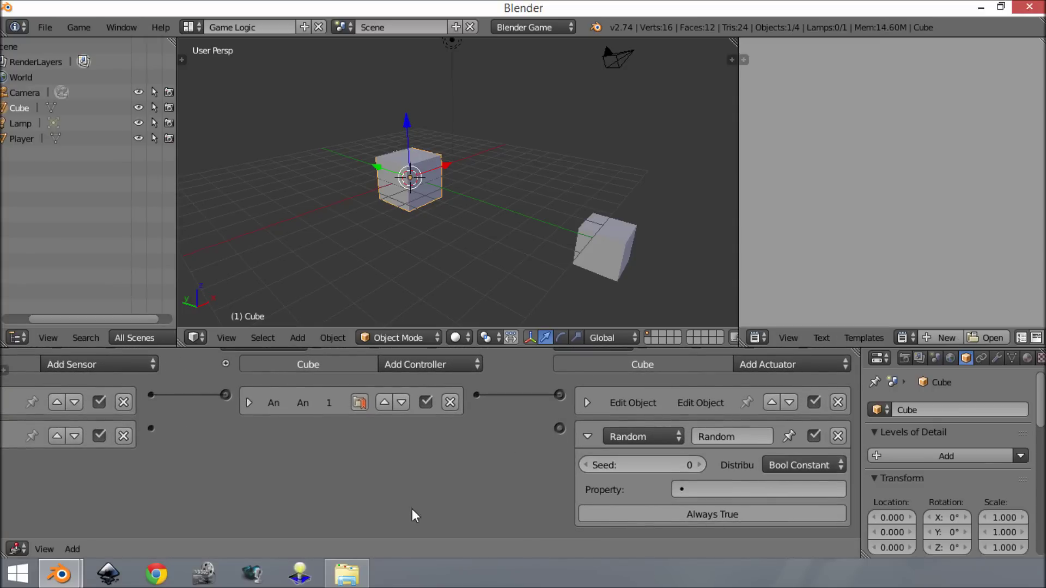
mouse_move(633, 465)
left_mouse_down()
mouse_move(659, 462)
mouse_move(604, 462)
mouse_move(649, 463)
left_mouse_up()
left_click(638, 462)
key("Escape")
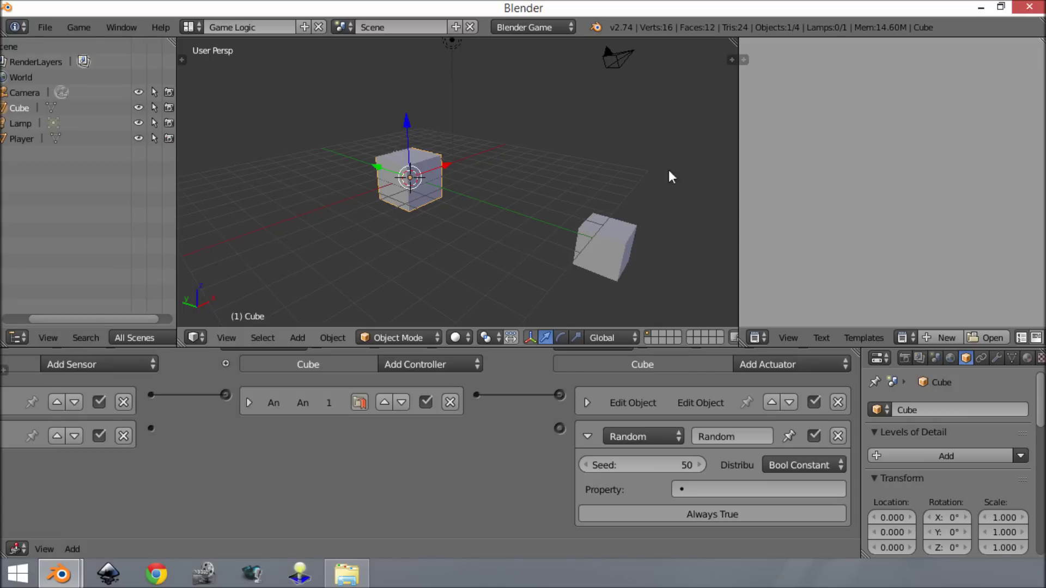
- Make a test duplicate of the enemy cube along X, then delete it
middle_click_drag(669, 169, 495, 171)
key("shift+d")
key("x")
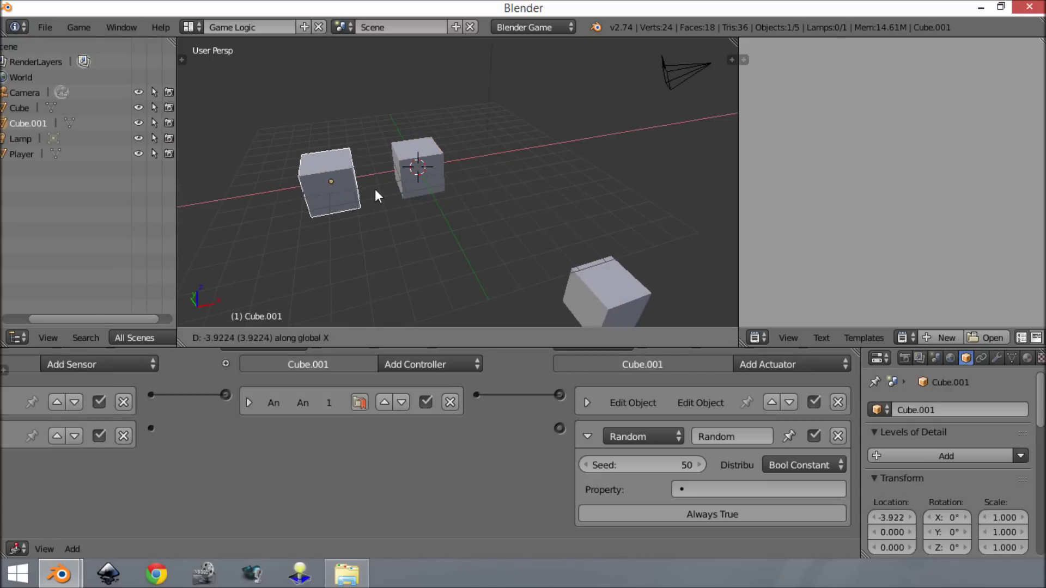
left_click(327, 190)
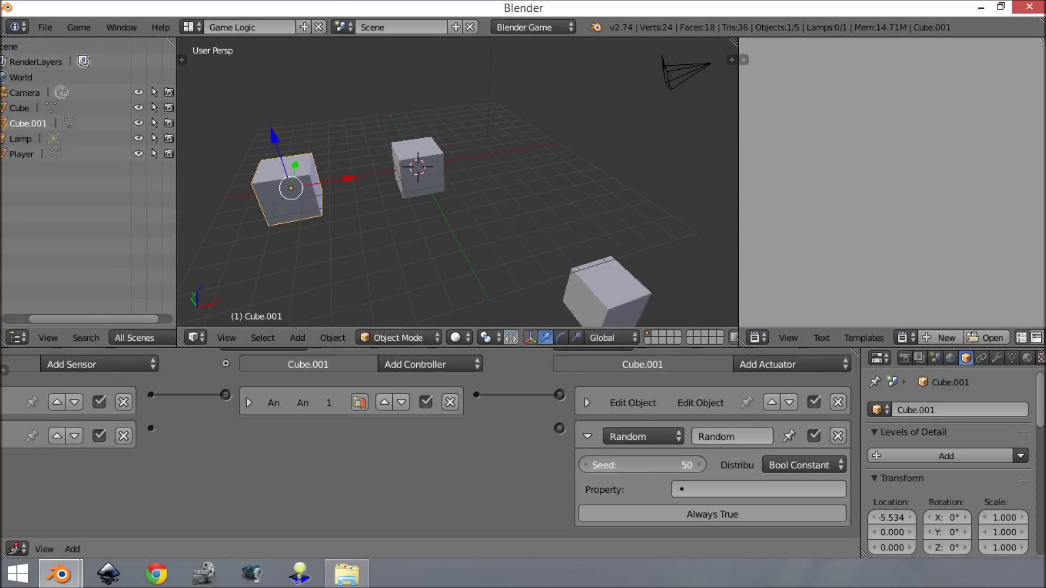
left_click_drag(643, 465, 627, 465)
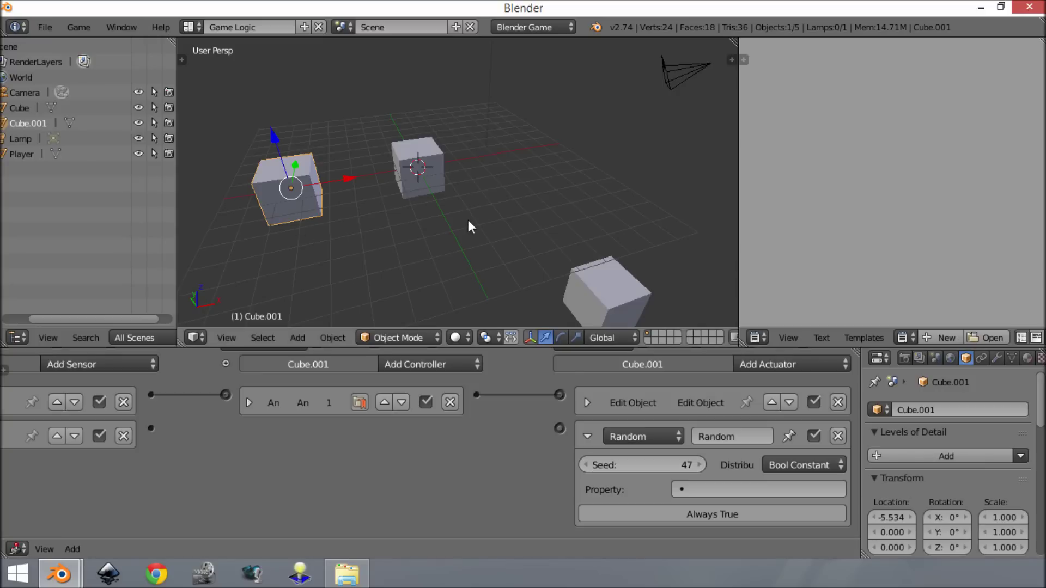
key("x")
left_click(400, 229)
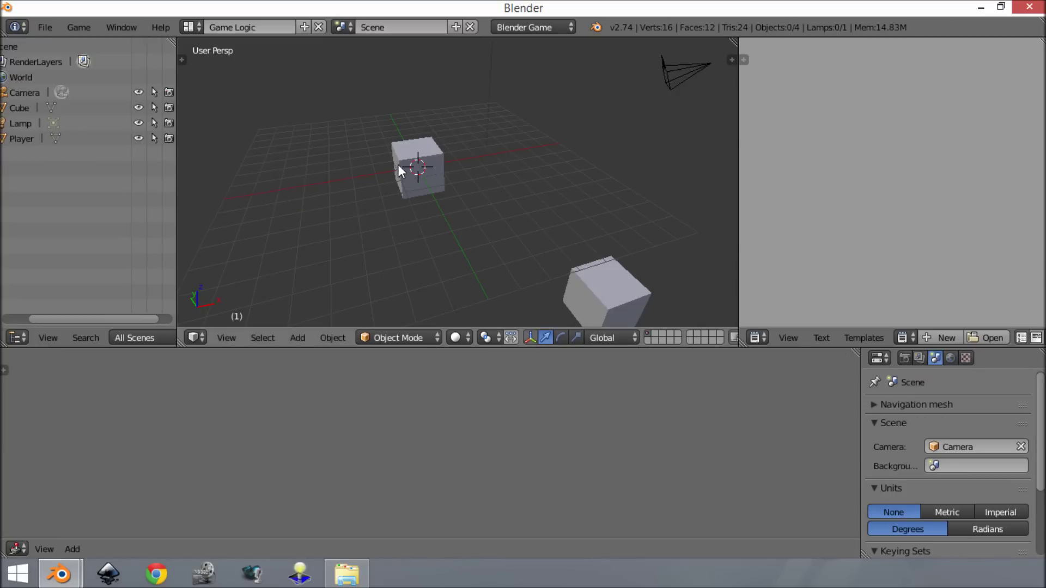
- Reselect the enemy Cube and set its Random actuator seed to 81
right_click(418, 166)
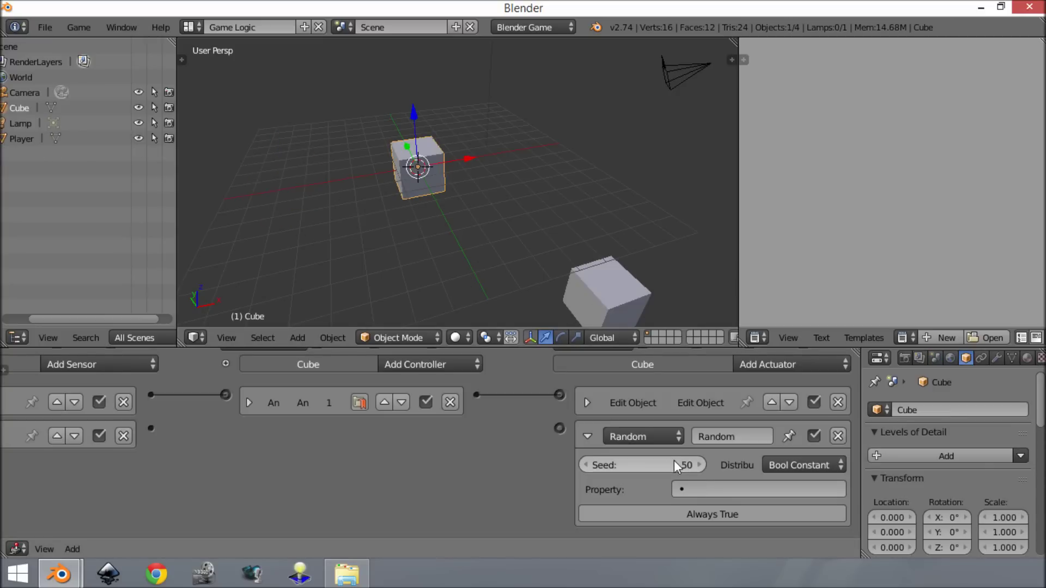
left_click_drag(675, 460, 643, 457)
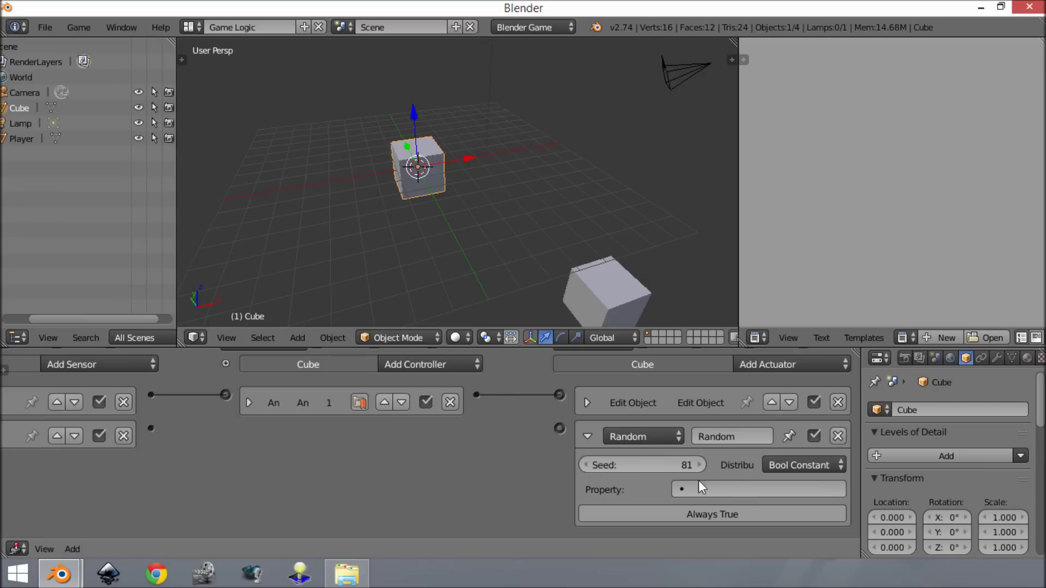
middle_click_drag(691, 482, 722, 480)
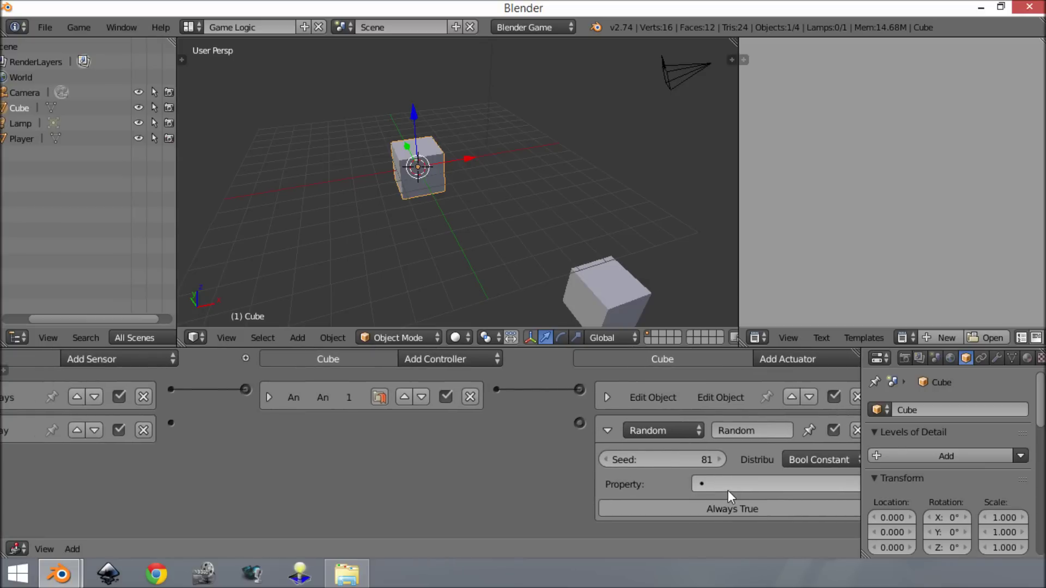
- Add an Integer game property named 'Shot' to the Cube
left_click(728, 490)
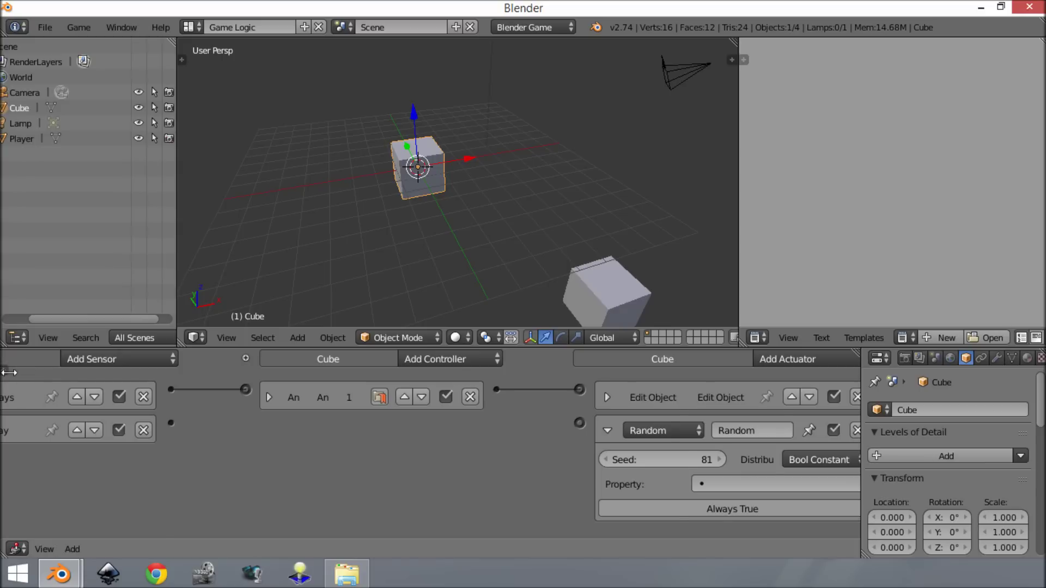
left_click_drag(9, 373, 55, 376)
left_click(55, 379)
left_click(61, 406)
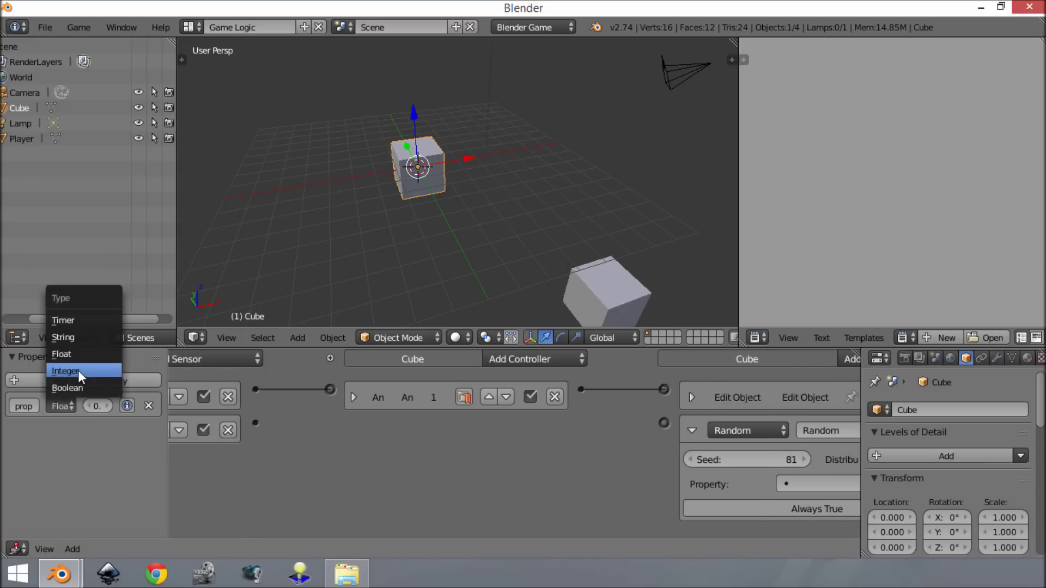
left_click(66, 371)
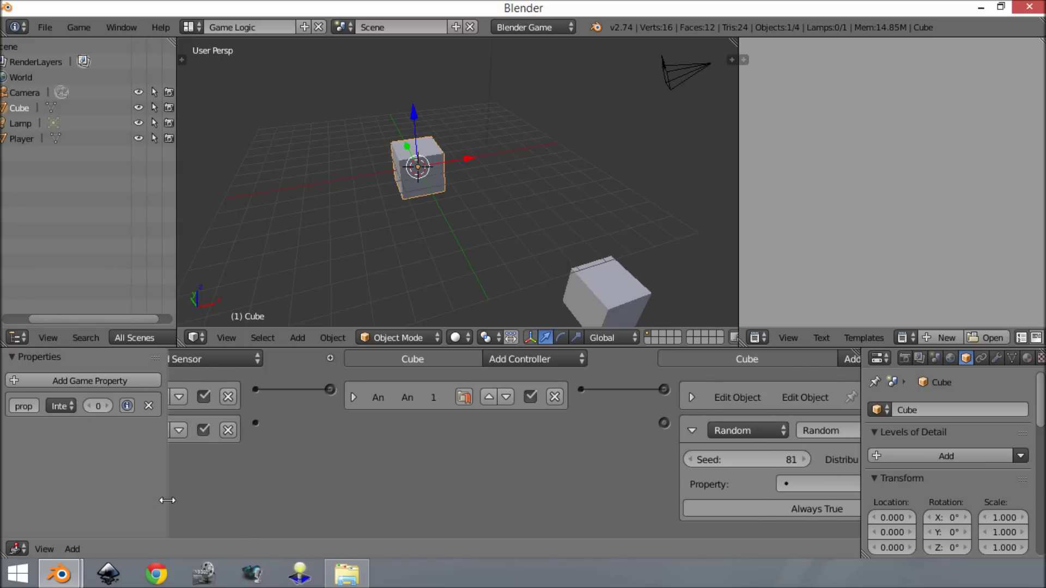
left_click_drag(167, 501, 313, 501)
left_click(47, 408)
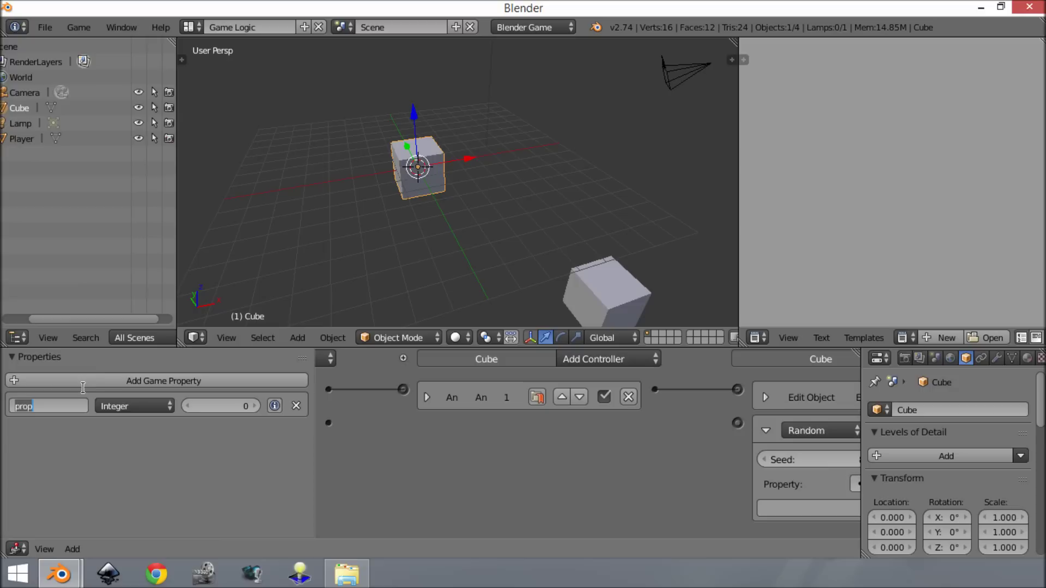
type("Shot")
key("Return")
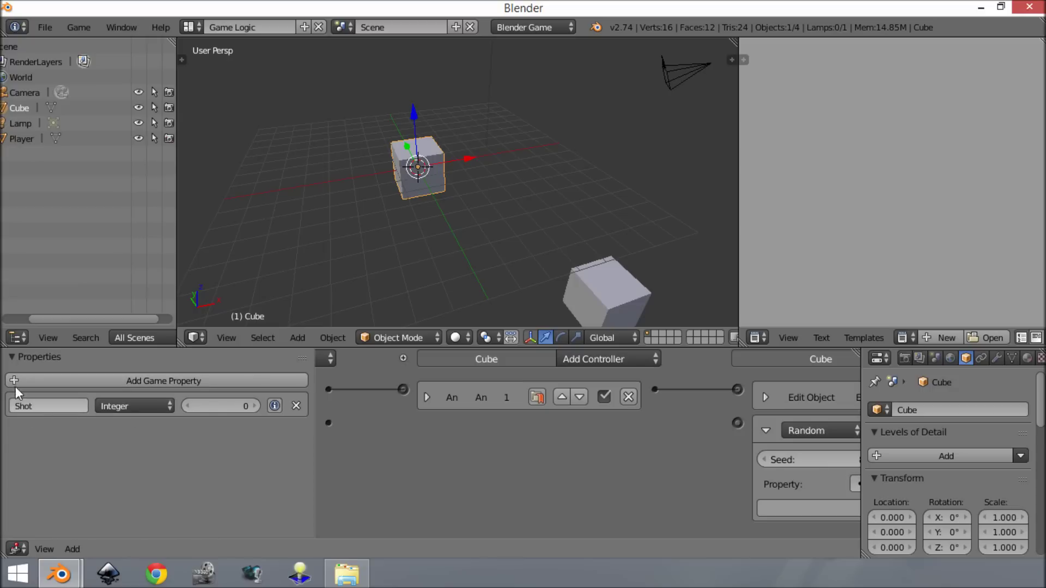
- Check the Random actuator's property options and reset the Shot value to 0
middle_click_drag(823, 460, 678, 470)
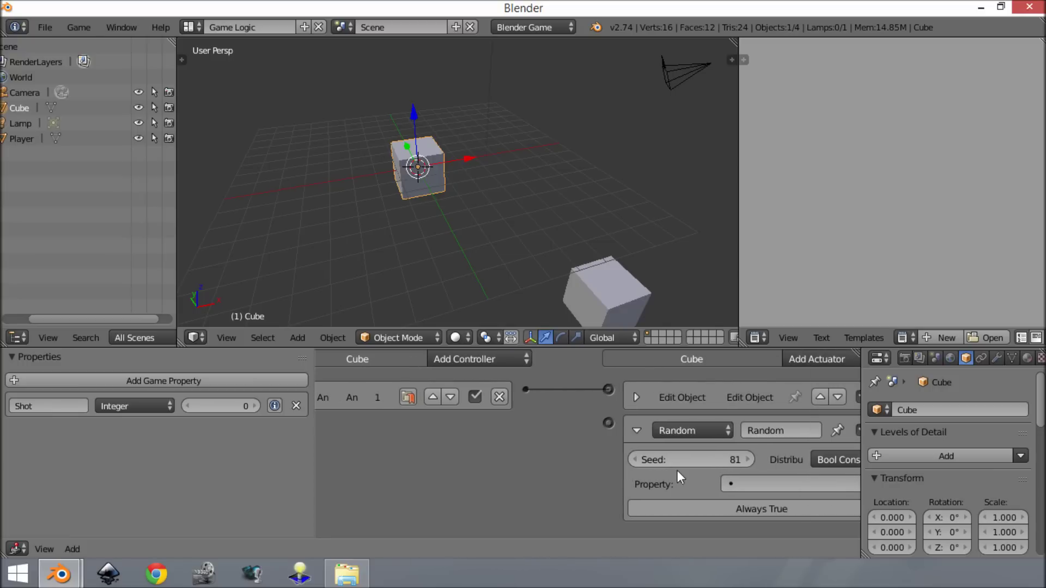
left_click(751, 482)
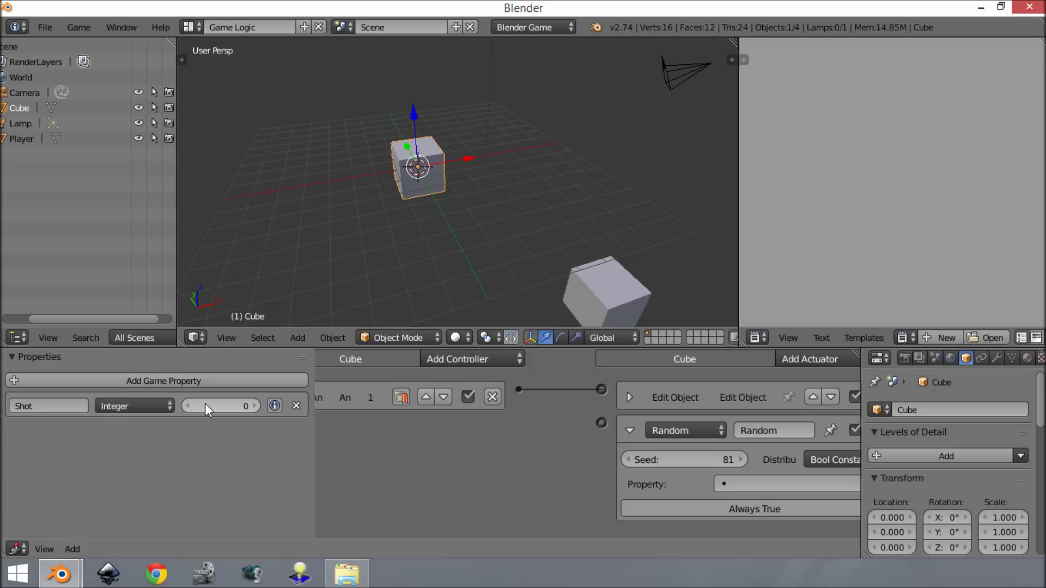
mouse_move(212, 410)
left_mouse_down()
mouse_move(245, 409)
mouse_move(188, 410)
mouse_move(219, 409)
left_mouse_up()
left_click(227, 410)
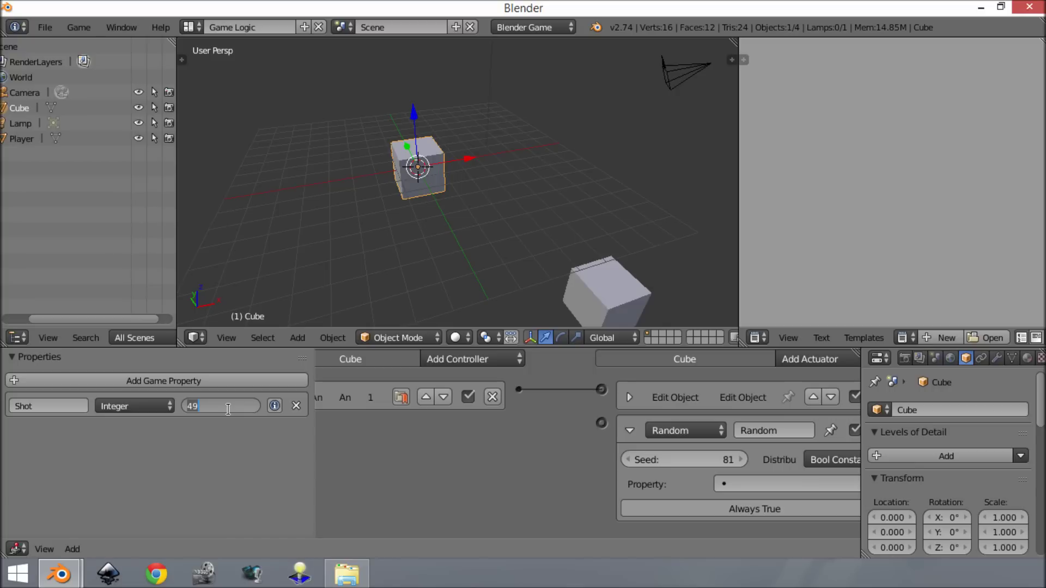
key("BackSpace")
- Confirm Shot's starting value of 0 and make Shot the Random actuator's target property
key("Return")
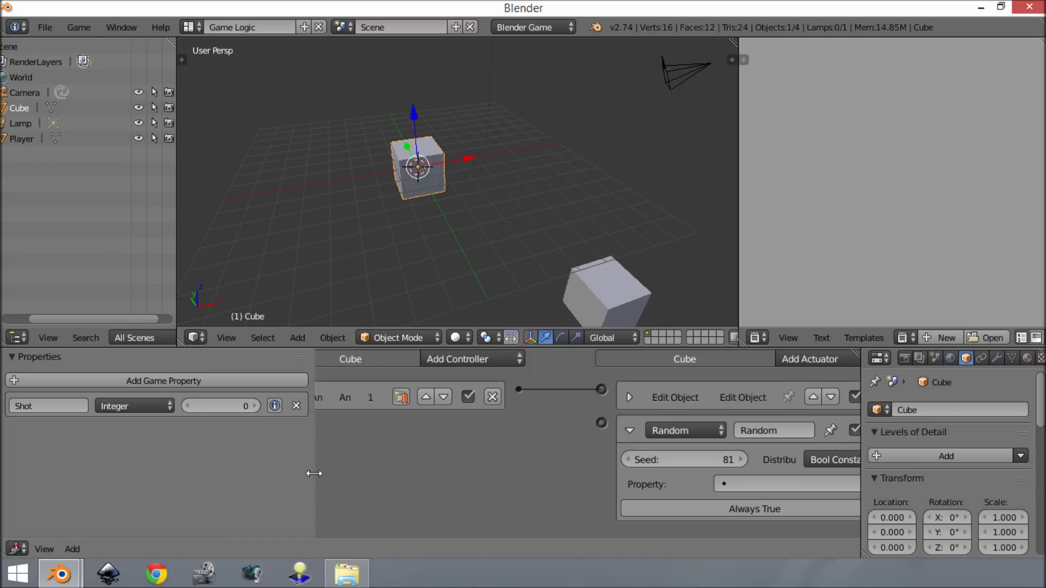
left_click_drag(314, 473, 169, 466)
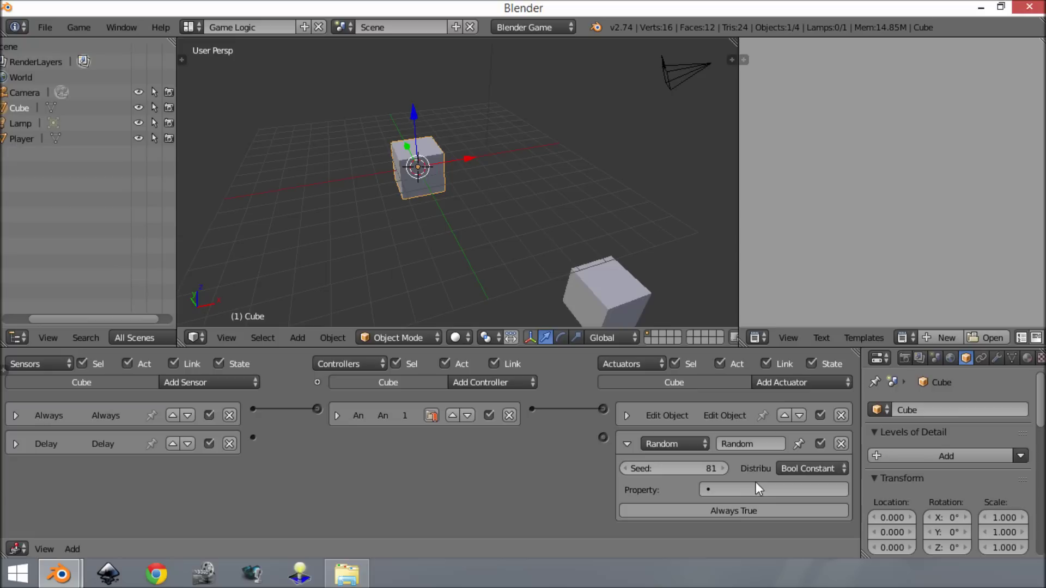
left_click(756, 487)
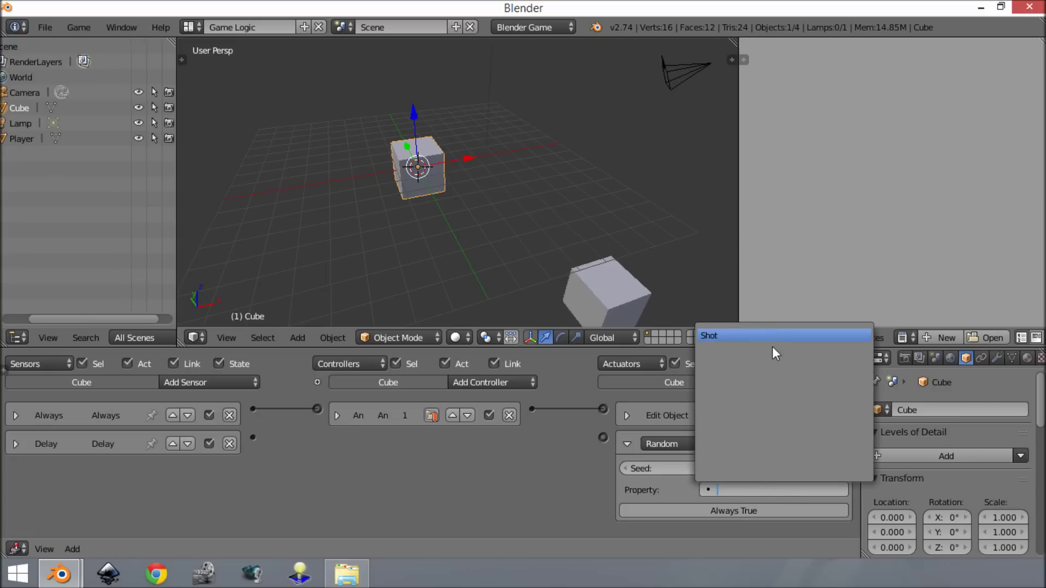
left_click(773, 347)
scroll(728, 478, "up", 5)
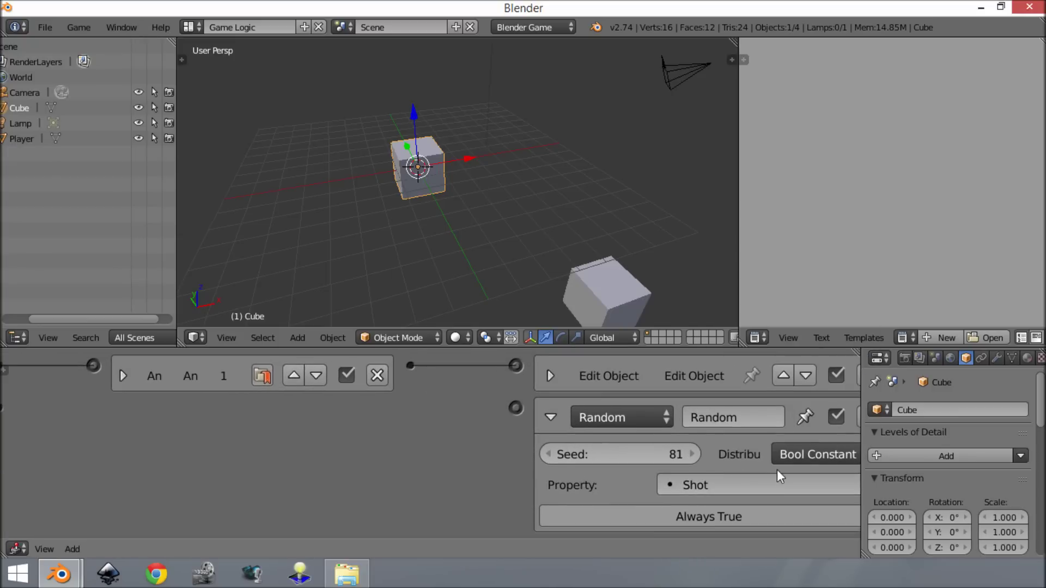
middle_click_drag(777, 469, 743, 459)
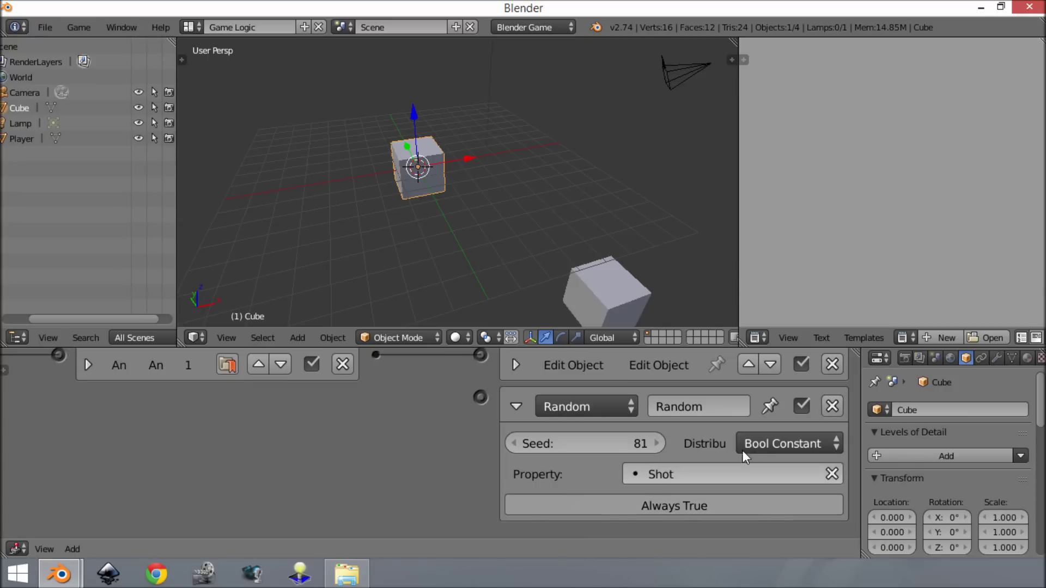
- Switch the Random actuator to Int Uniform distribution with a Max of 10
left_click(761, 439)
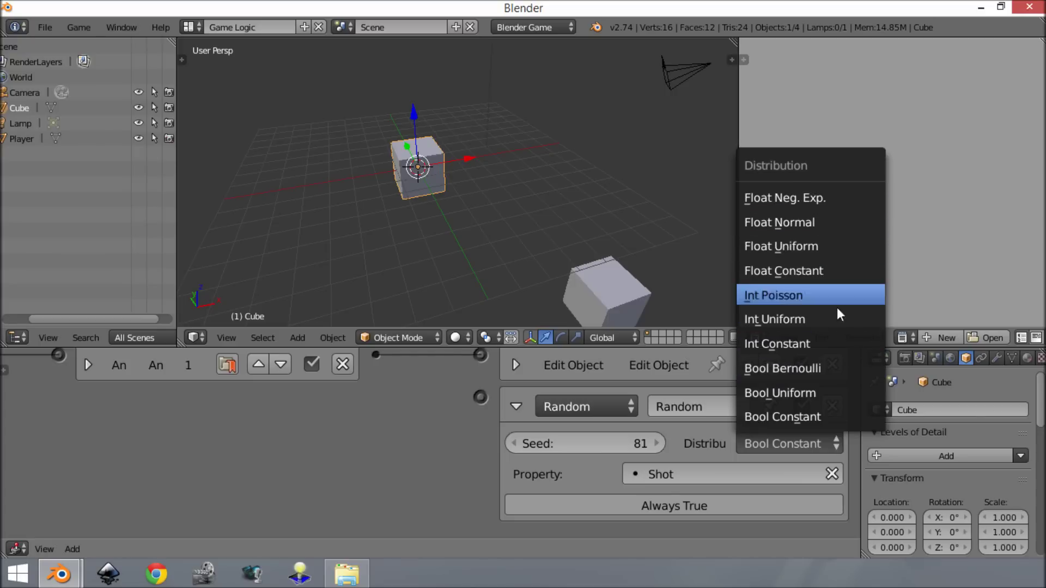
left_click(795, 319)
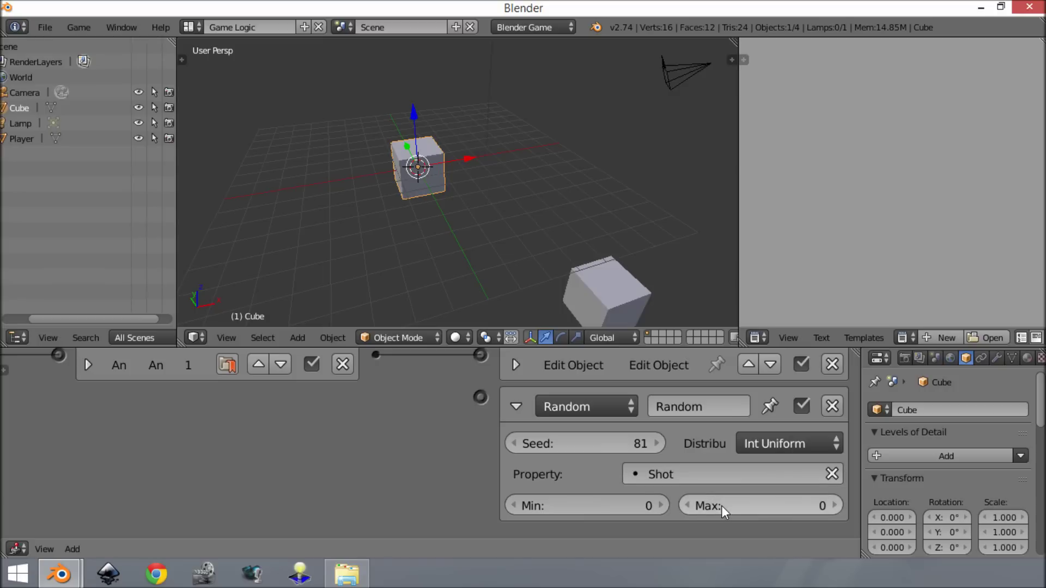
left_click_drag(719, 509, 720, 509)
left_click_drag(763, 509, 763, 509)
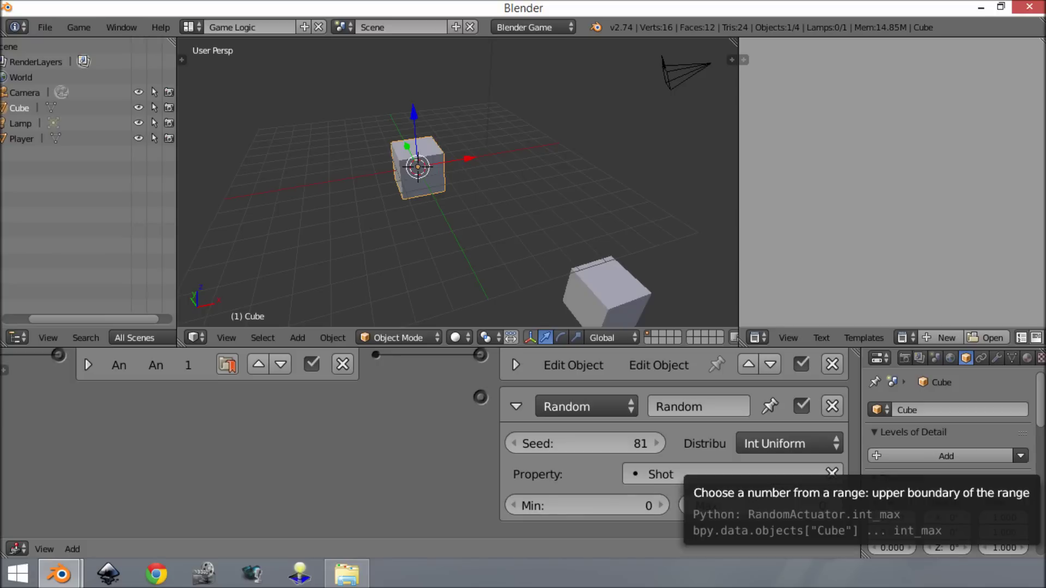
left_click(758, 506)
type("10")
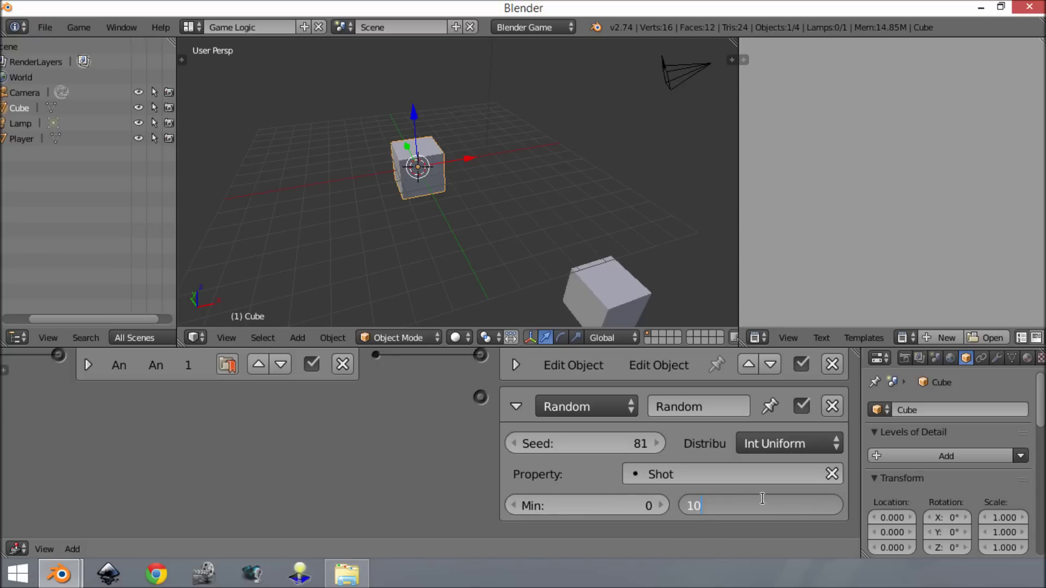
key("Return")
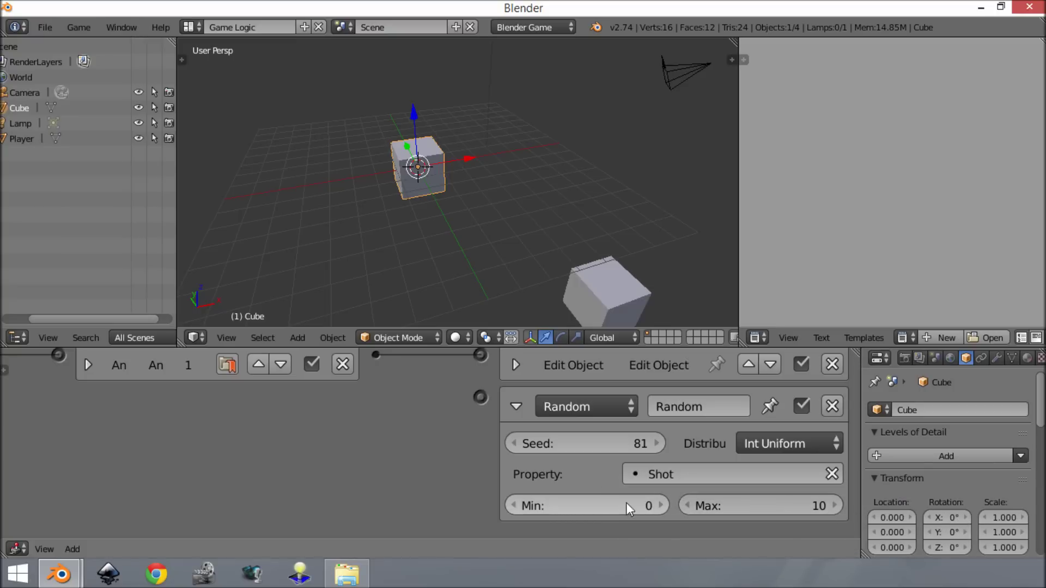
- Connect the Delay sensor to the Random actuator through a new And controller
left_click(515, 403)
key("Home")
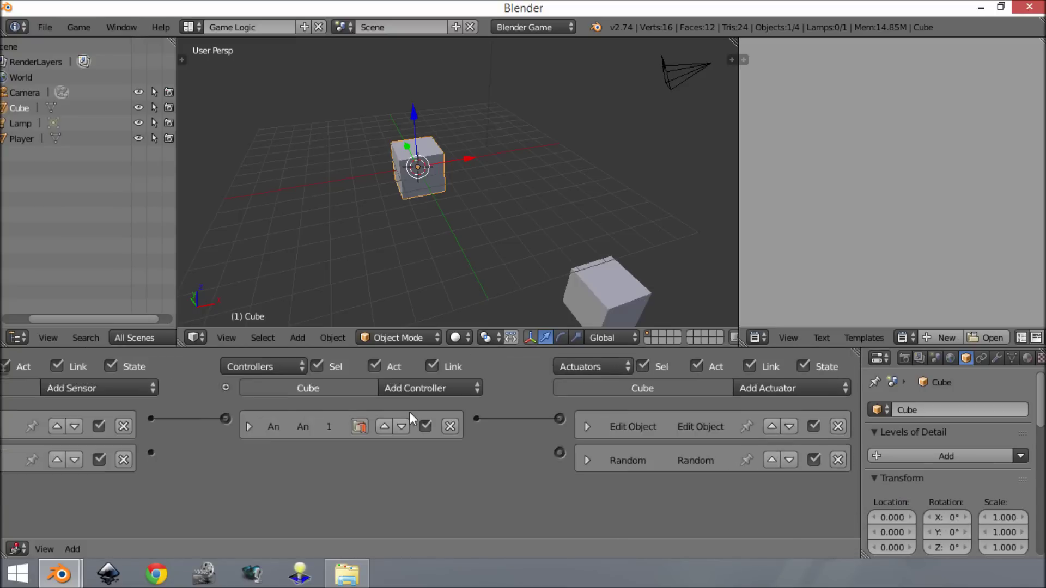
left_click_drag(204, 451, 582, 444)
left_click(298, 451)
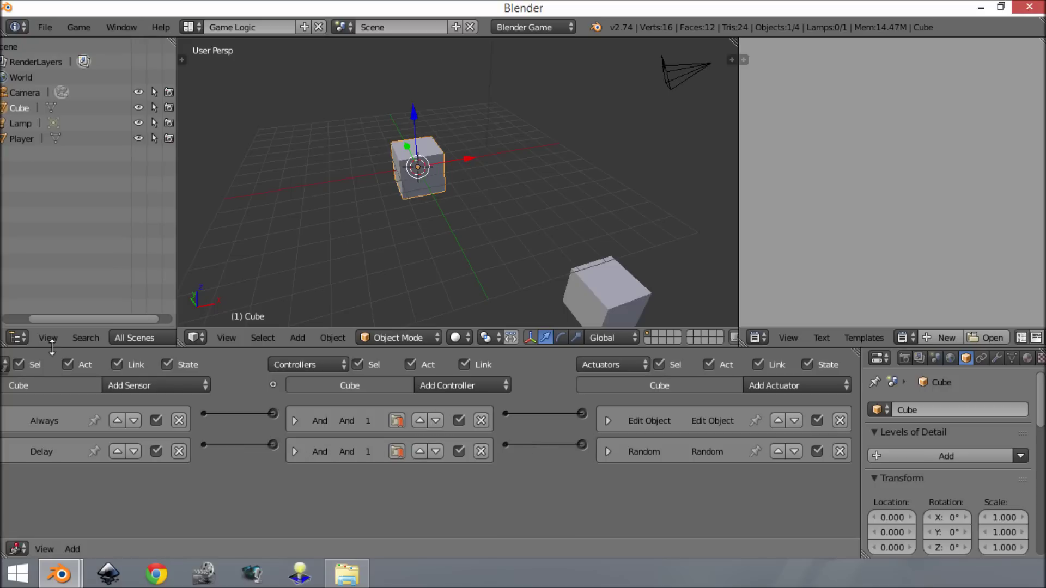
- Turn on debug display for Shot and in-game debug properties, then test-run the game
left_click(10, 368)
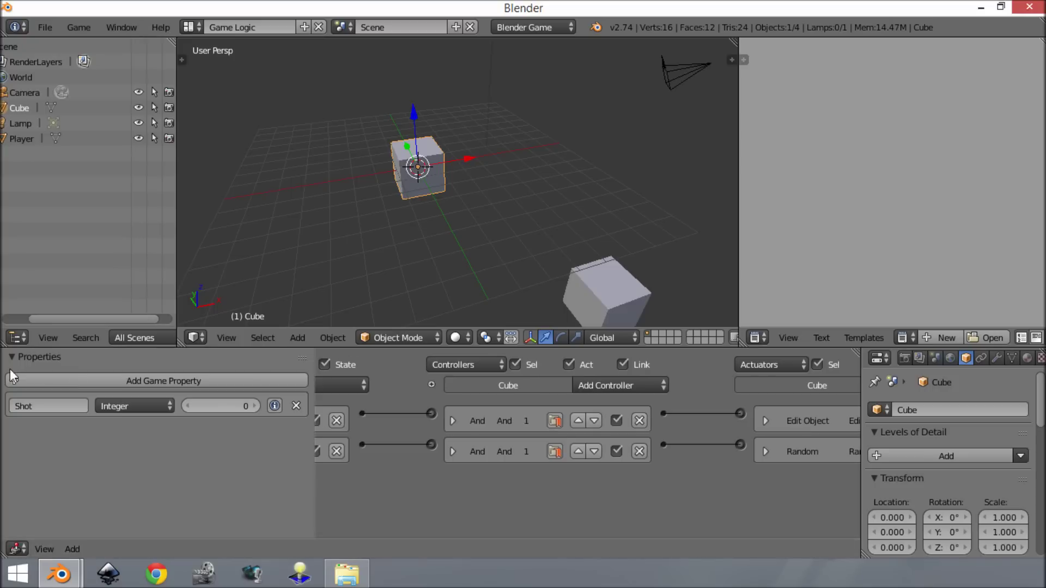
left_click(275, 406)
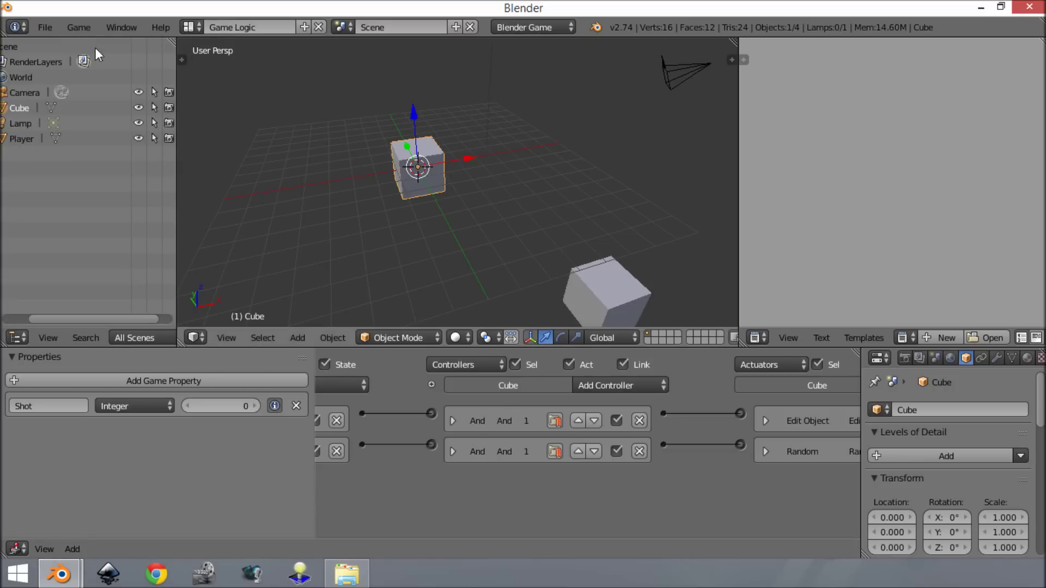
left_click(92, 25)
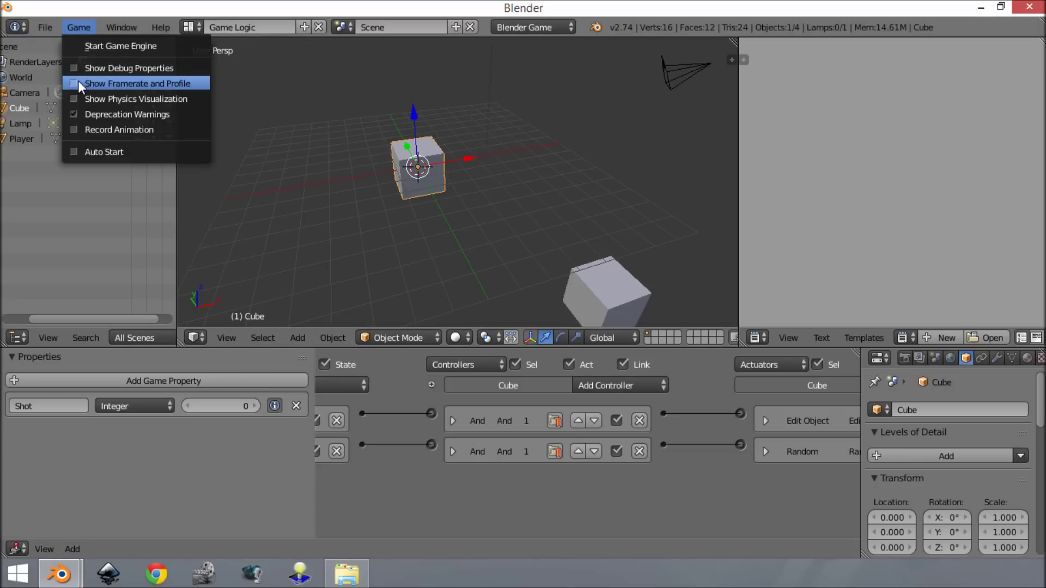
left_click(74, 67)
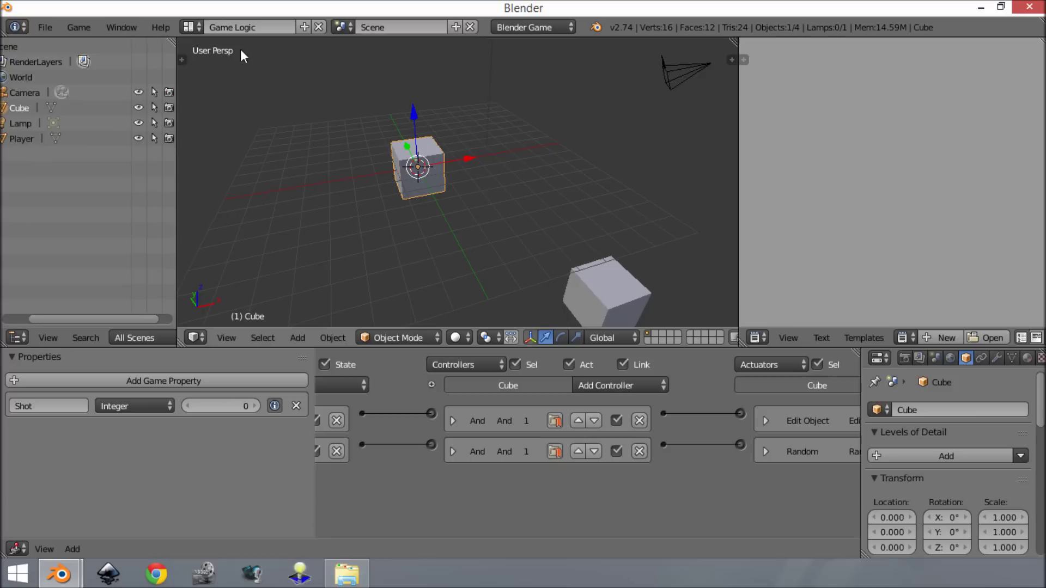
key("p")
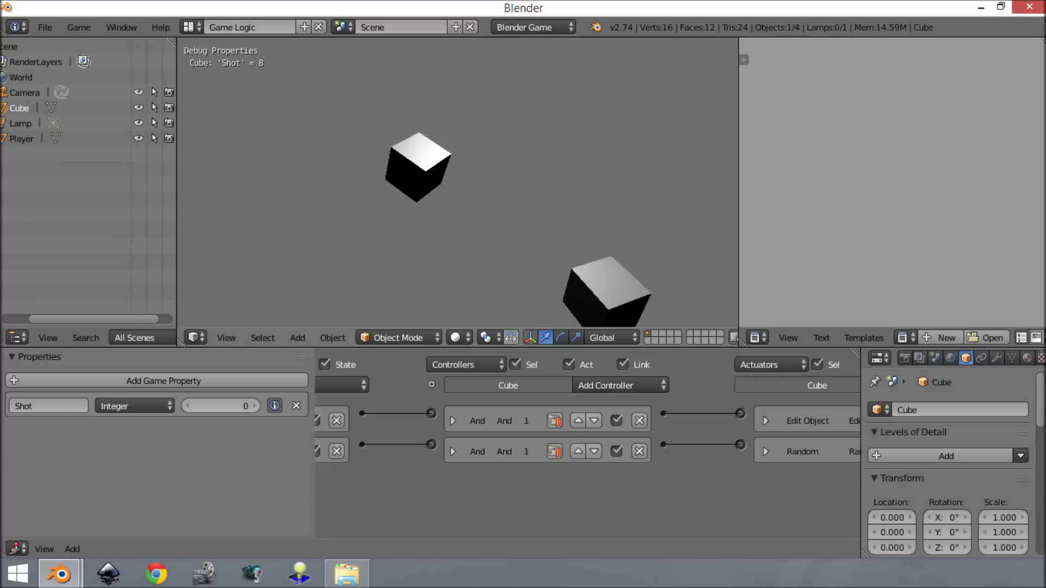
key("Escape")
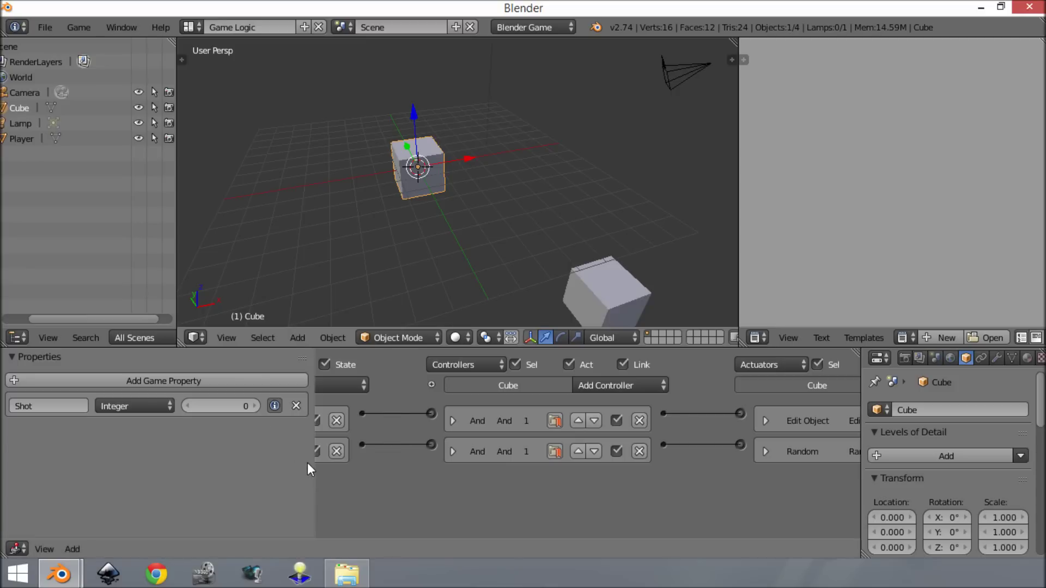
- Hide the game properties panel to give the logic bricks more room
left_click_drag(314, 463, 33, 462)
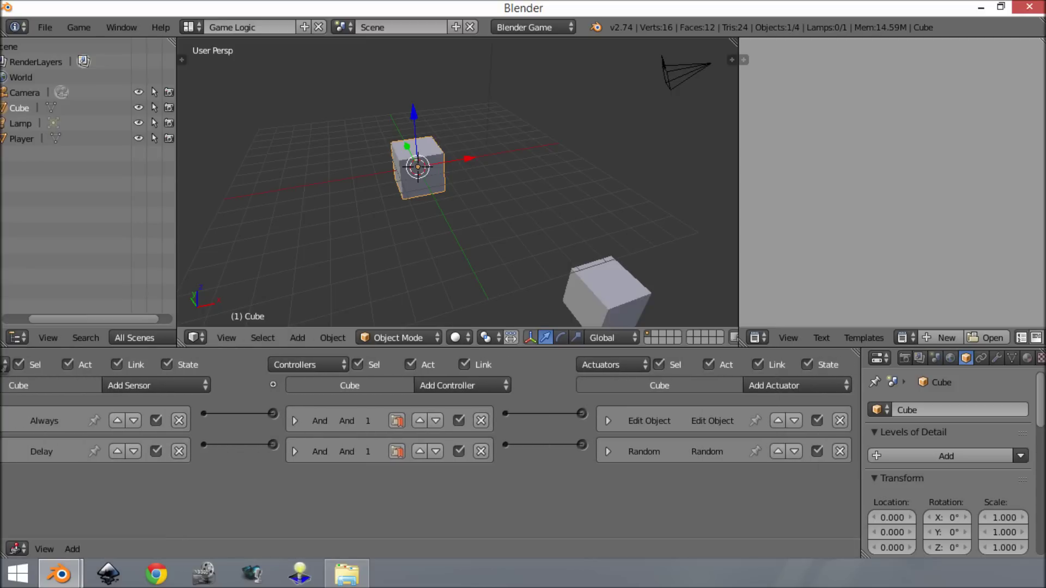
scroll(246, 433, "down", 2)
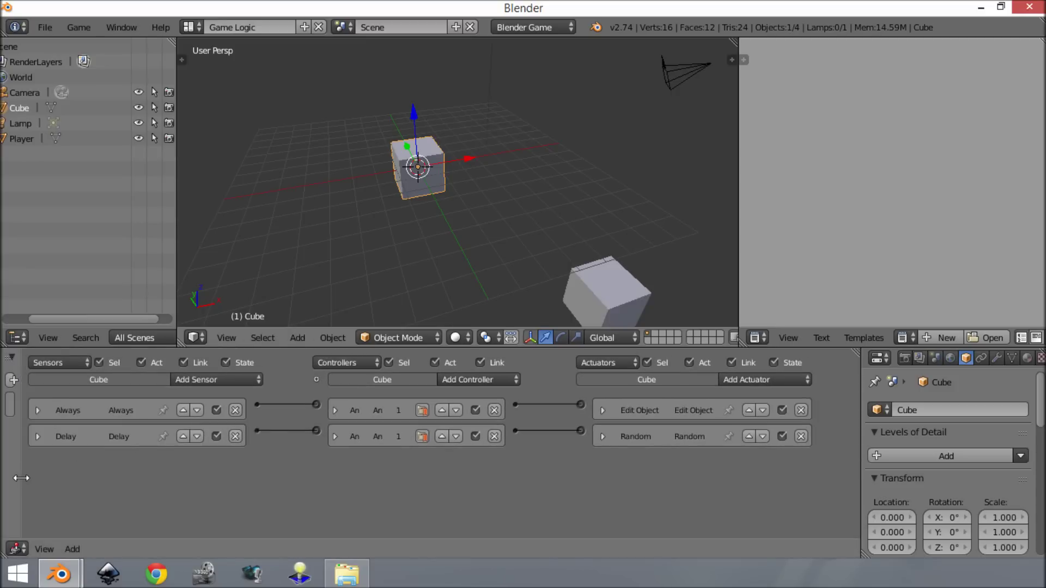
left_click_drag(23, 479, 6, 479)
scroll(127, 447, "down", 1)
scroll(131, 450, "up", 3)
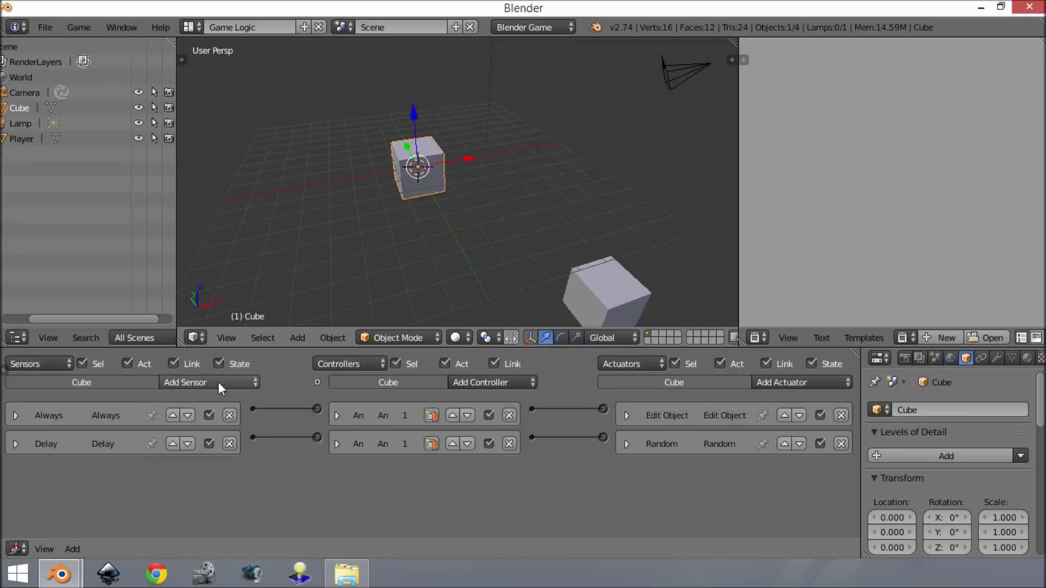
left_click(626, 446)
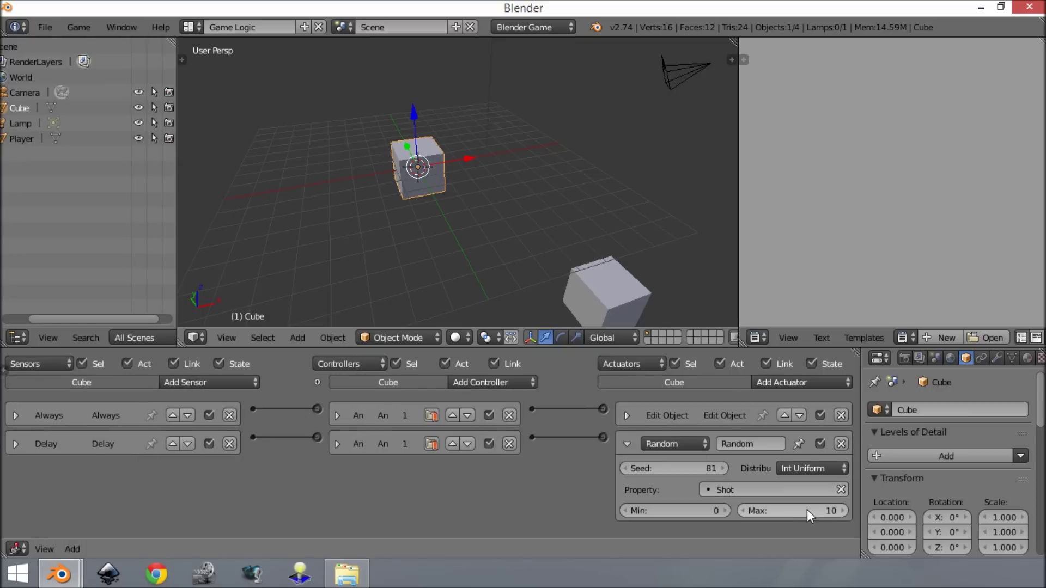
left_click(628, 444)
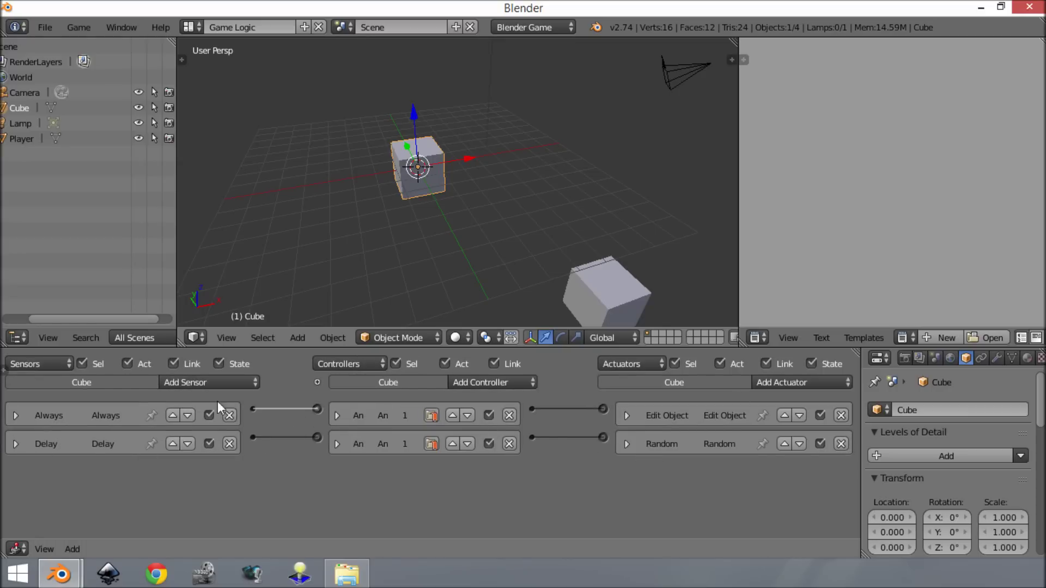
- Add a Property sensor checking Shot equals 1, then test-run the game
left_click(242, 383)
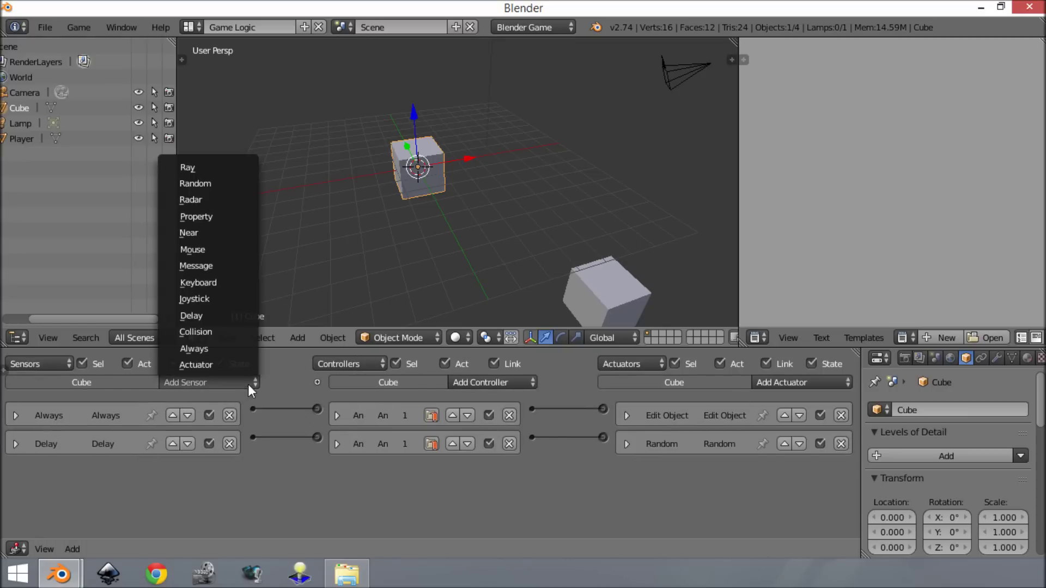
left_click(234, 217)
scroll(163, 464, "down", 2)
left_click(149, 490)
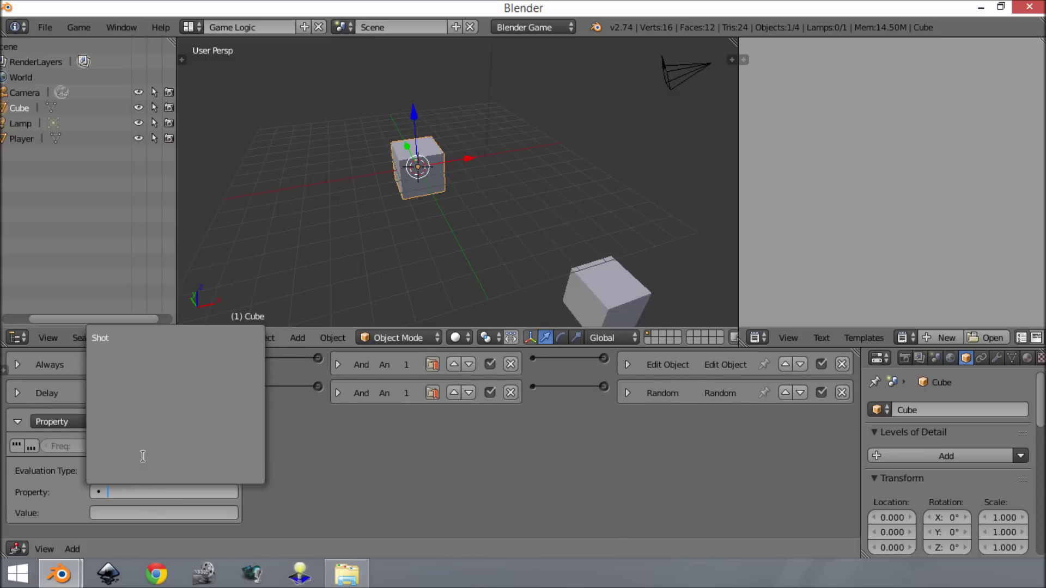
left_click(161, 341)
left_click(140, 512)
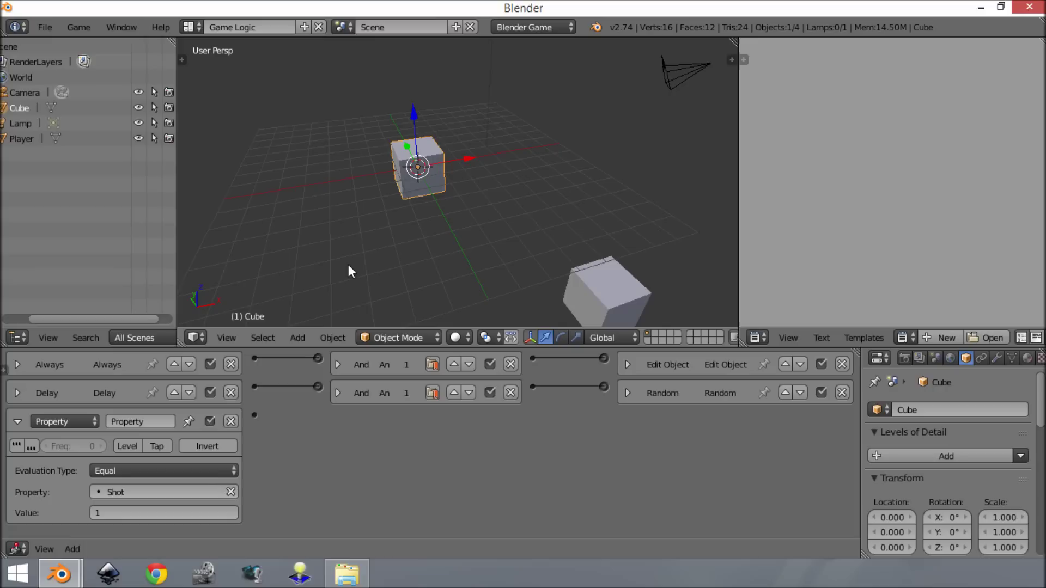
key("p")
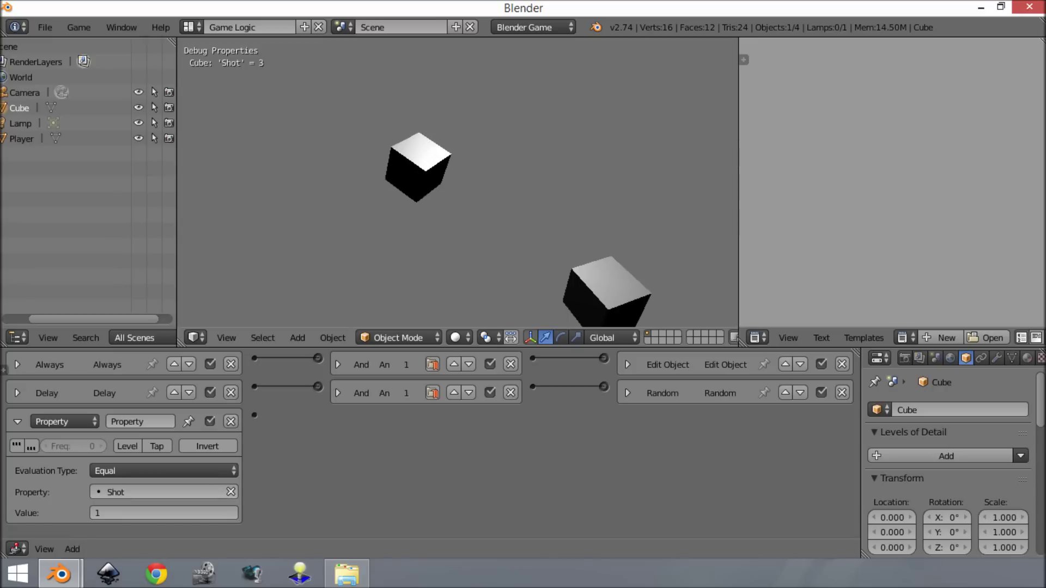
key("Escape")
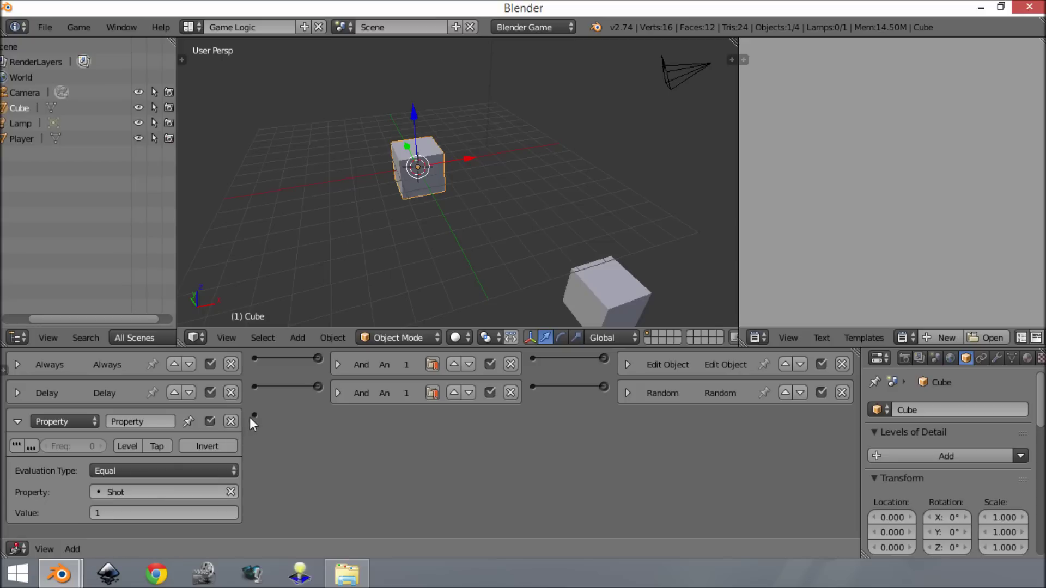
left_click_drag(255, 415, 535, 417)
- Add an Edit Object actuator and wire the Property sensor to it via a new And controller
left_click(18, 422)
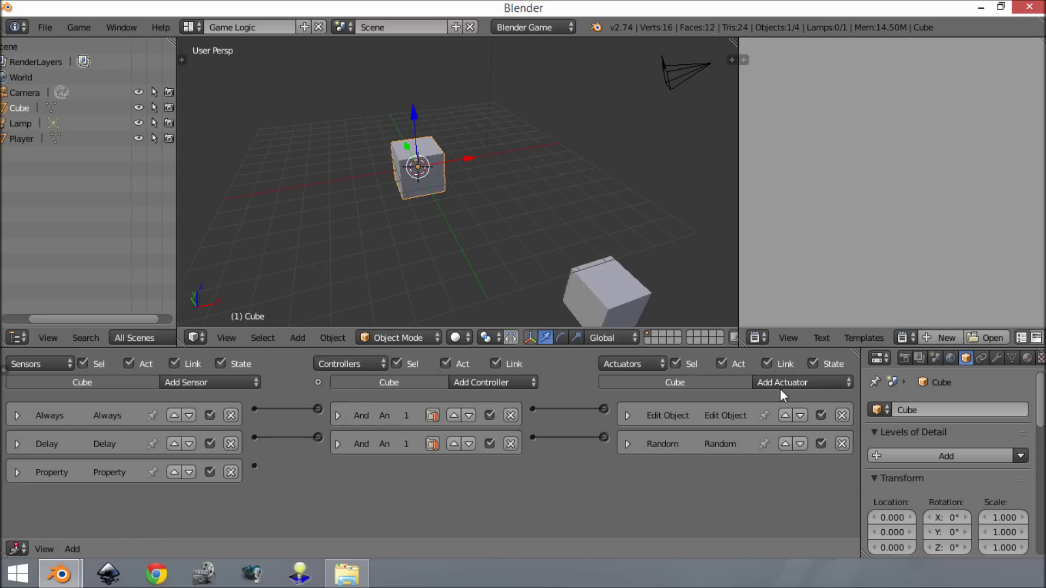
left_click(835, 382)
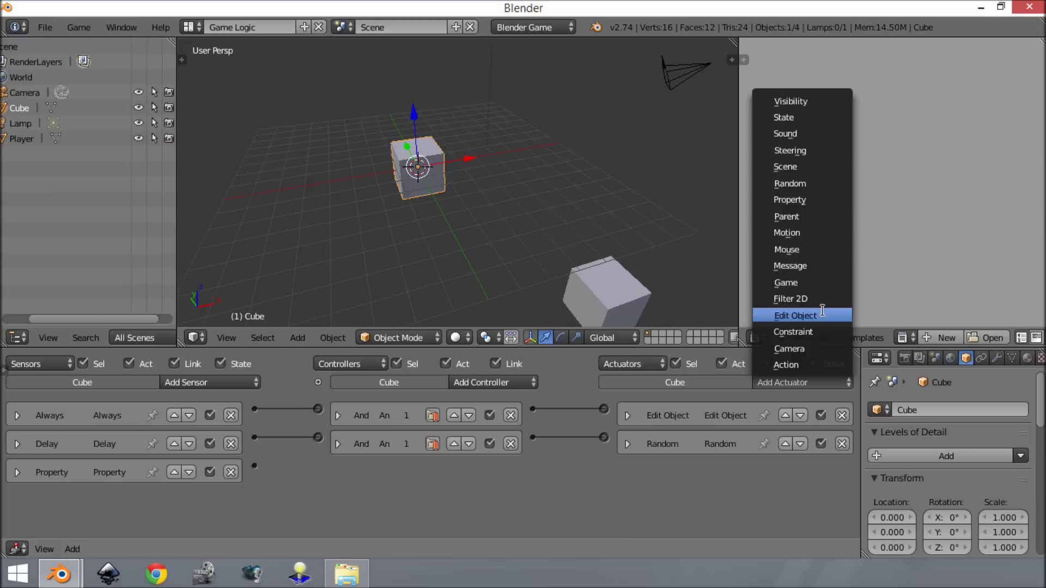
left_click(774, 315)
scroll(338, 474, "down", 1)
left_click_drag(252, 443, 602, 443)
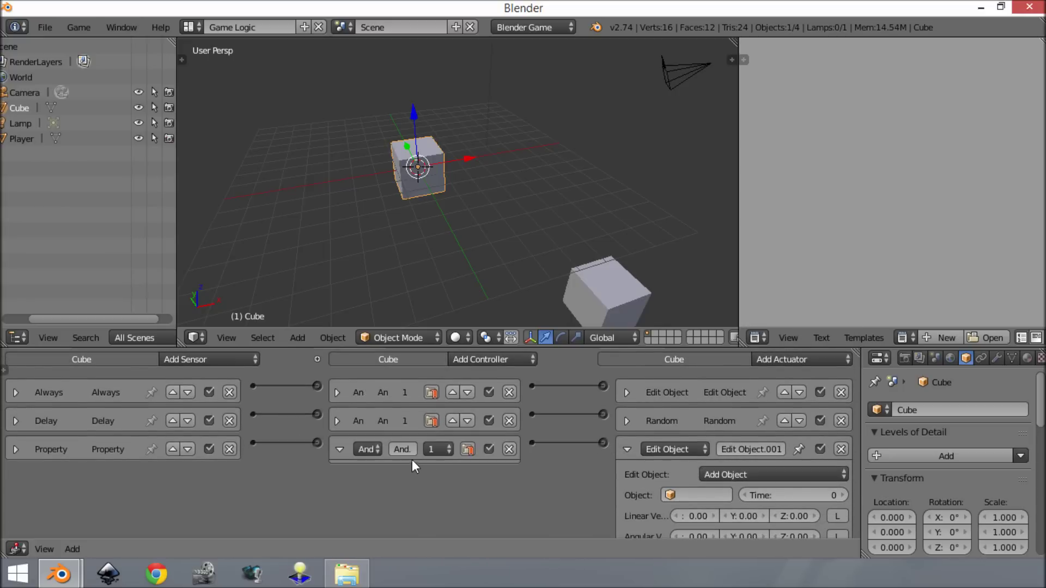
left_click(340, 449)
scroll(699, 475, "down", 1)
scroll(654, 490, "up", 2, "ctrl")
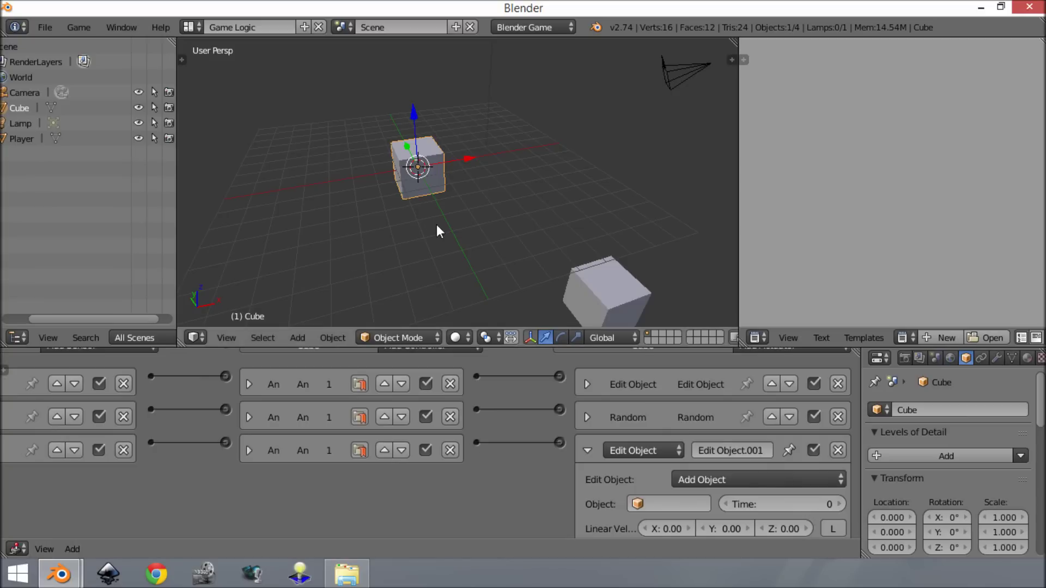
middle_click_drag(439, 232, 383, 226)
middle_click_drag(317, 239, 388, 172)
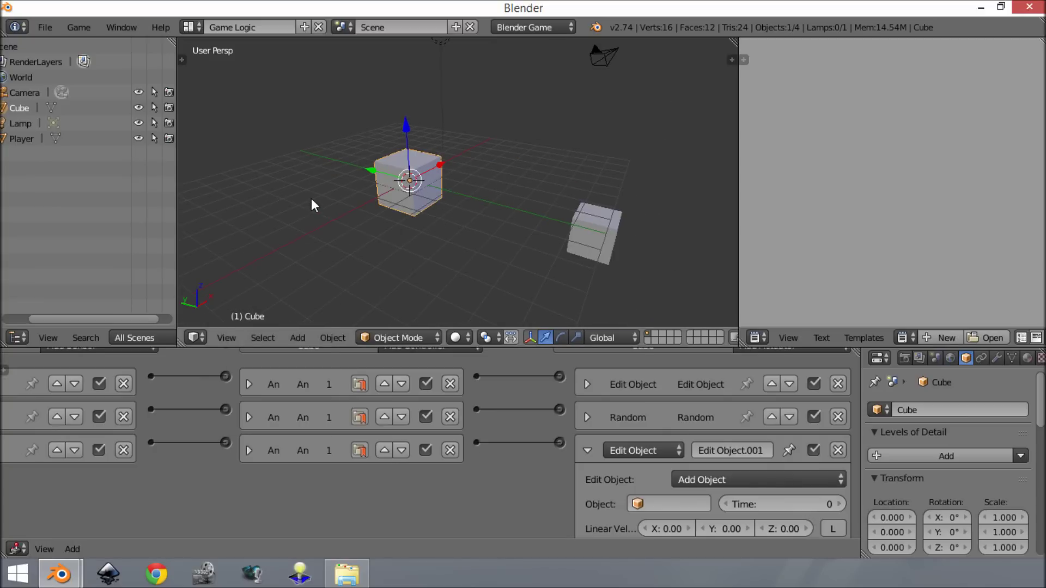
- Add an Ico Sphere mesh, keeping it at the origin
key("shift+a")
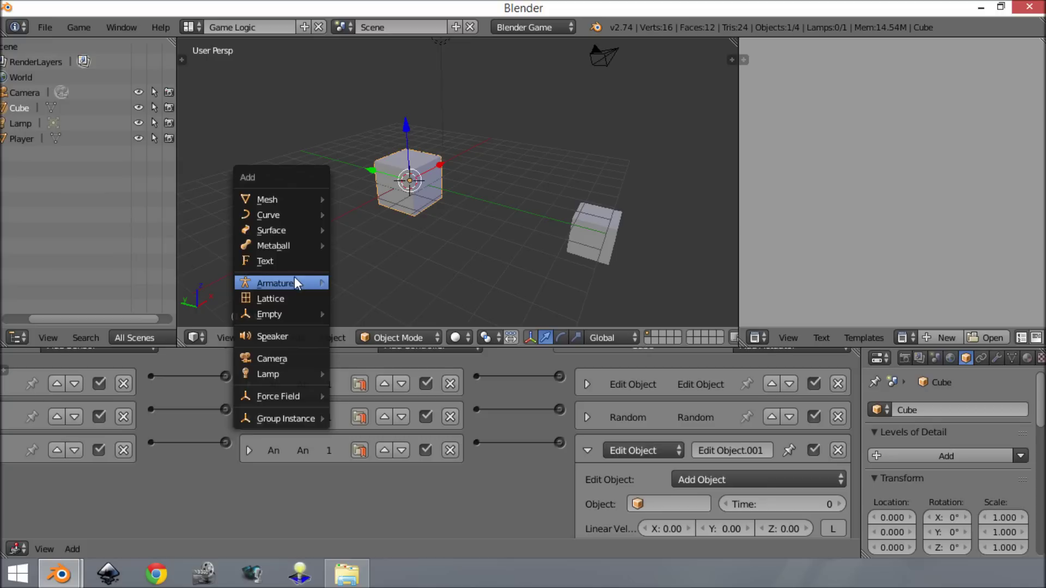
mouse_move(312, 200)
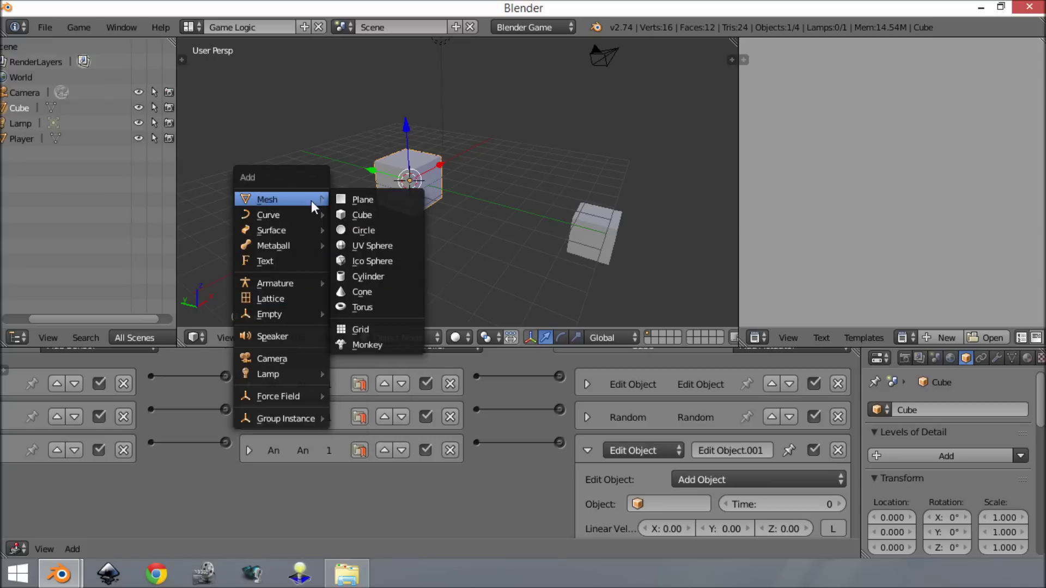
left_click(388, 262)
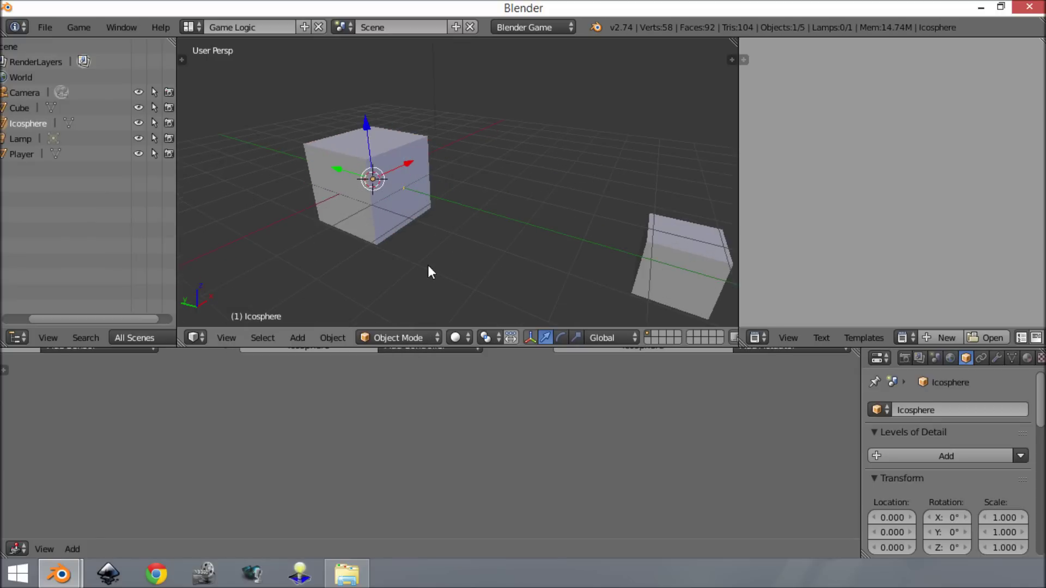
key("g")
right_click(382, 72)
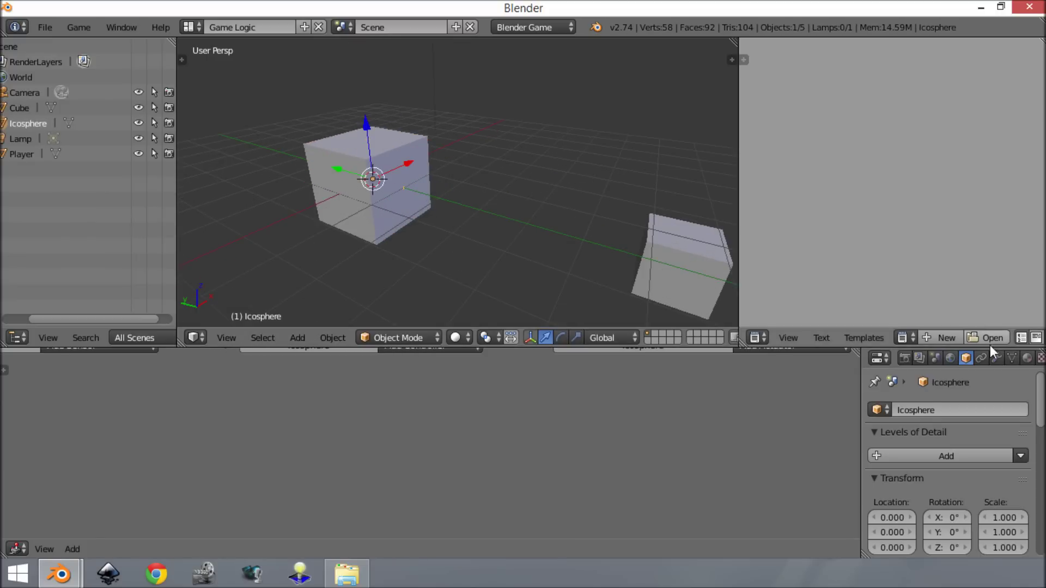
- Make the Icosphere a Rigid Body with Sphere collision bounds, then test-run the game
scroll(986, 358, "down", 3)
left_click(984, 358)
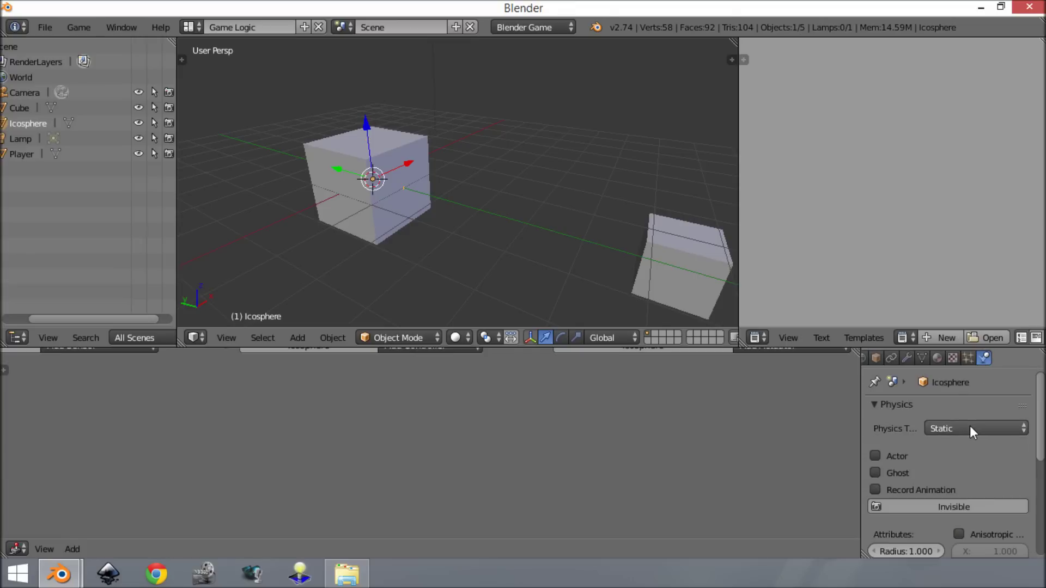
left_click(970, 426)
left_click(995, 359)
scroll(973, 457, "down", 6)
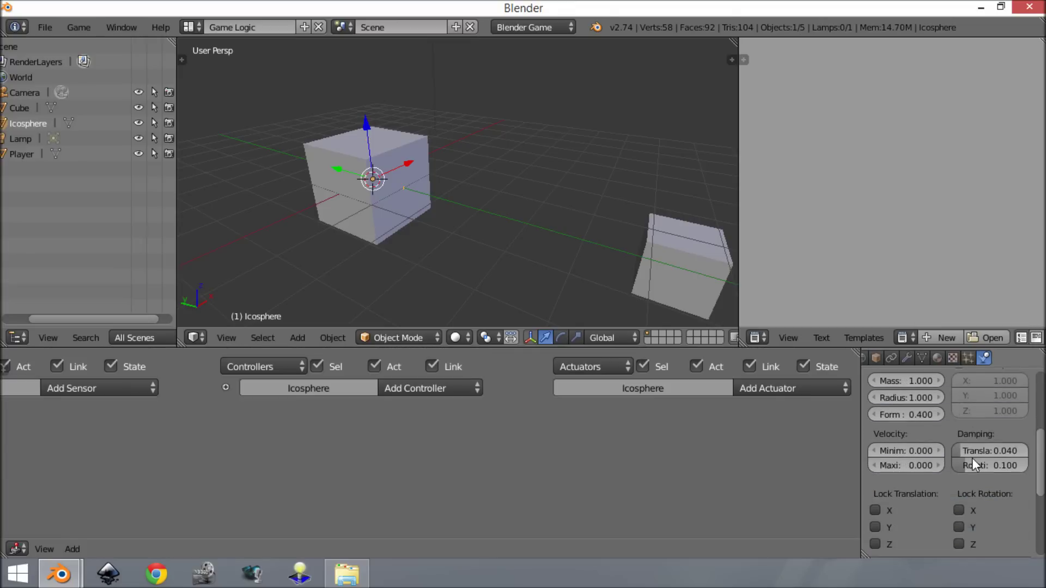
left_click(885, 443)
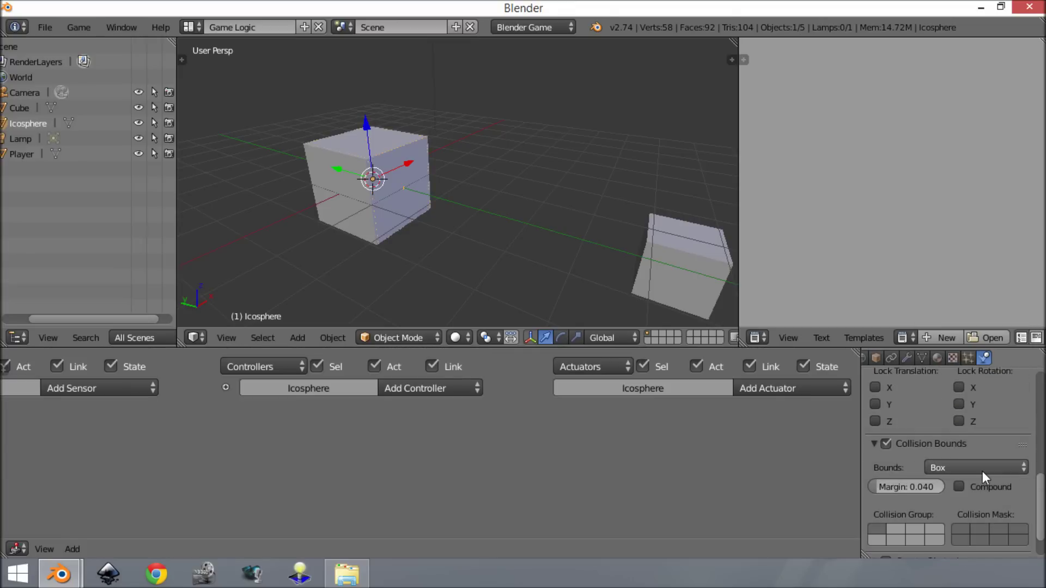
left_click(983, 470)
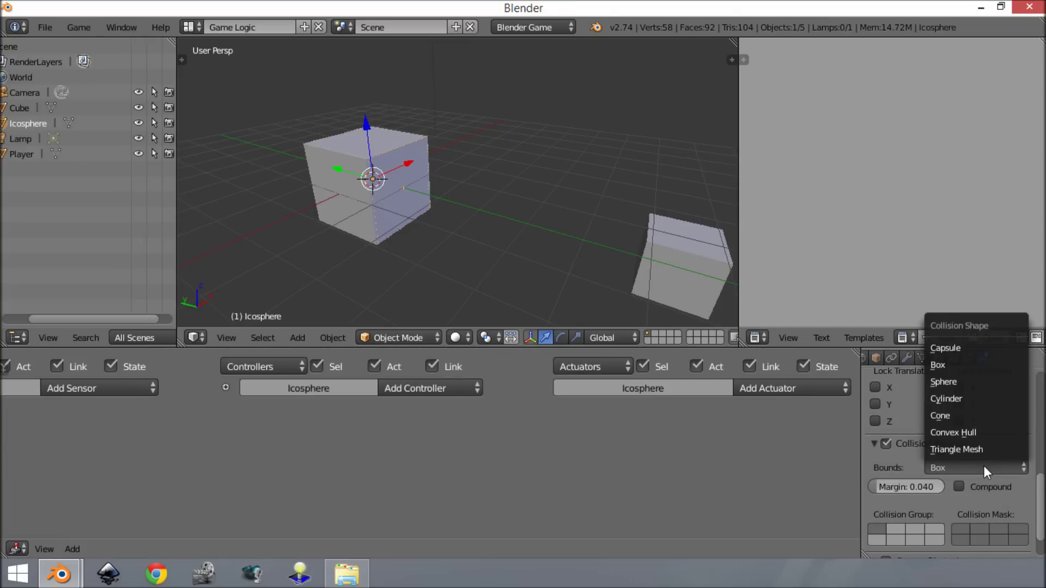
left_click(995, 381)
scroll(1002, 493, "down", 2)
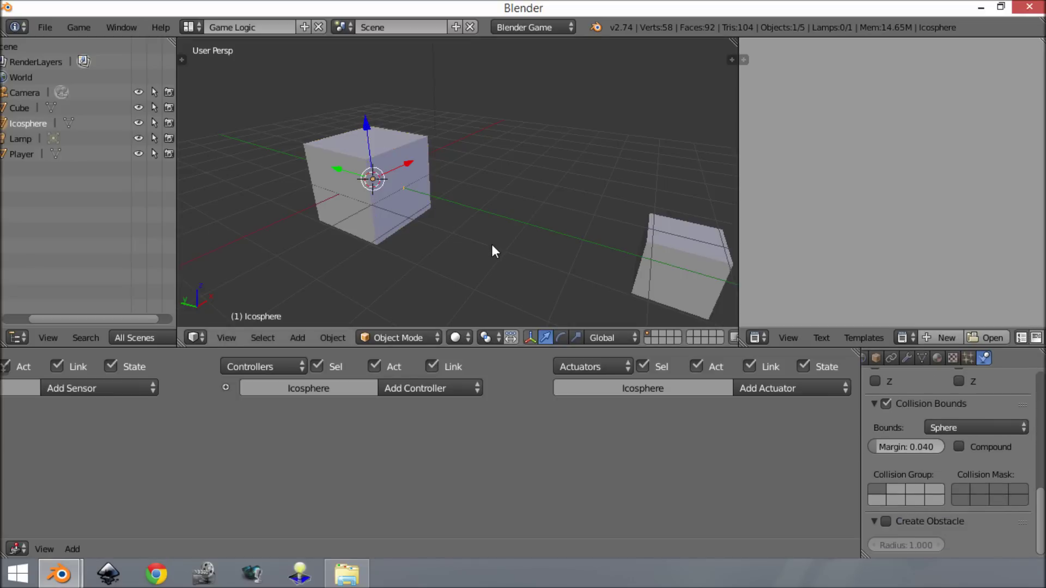
key("p")
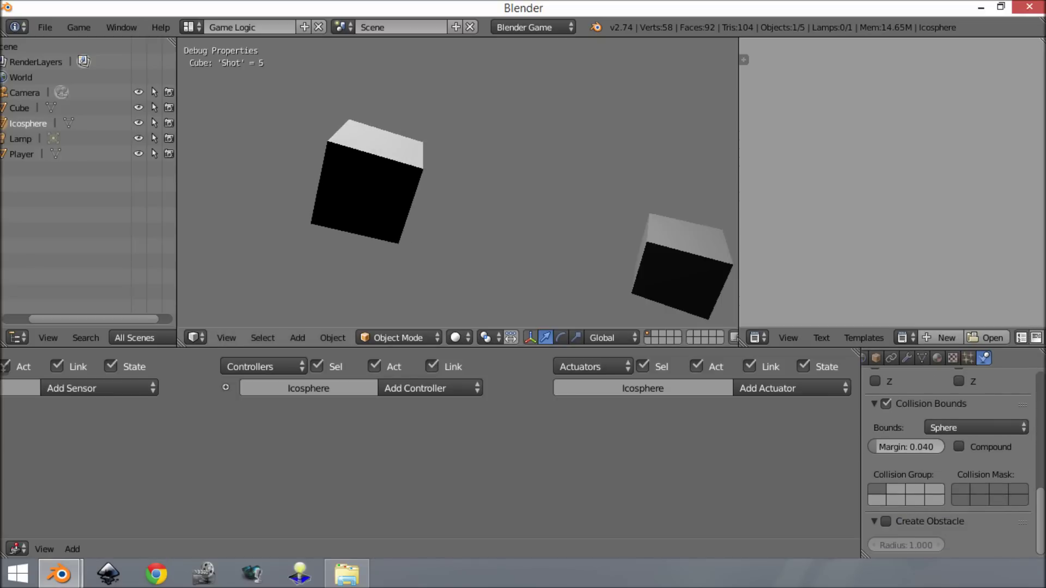
key("Escape")
- Move the Icosphere to layer 2 and set the Cube's Add Object actuator to spawn it
key("m")
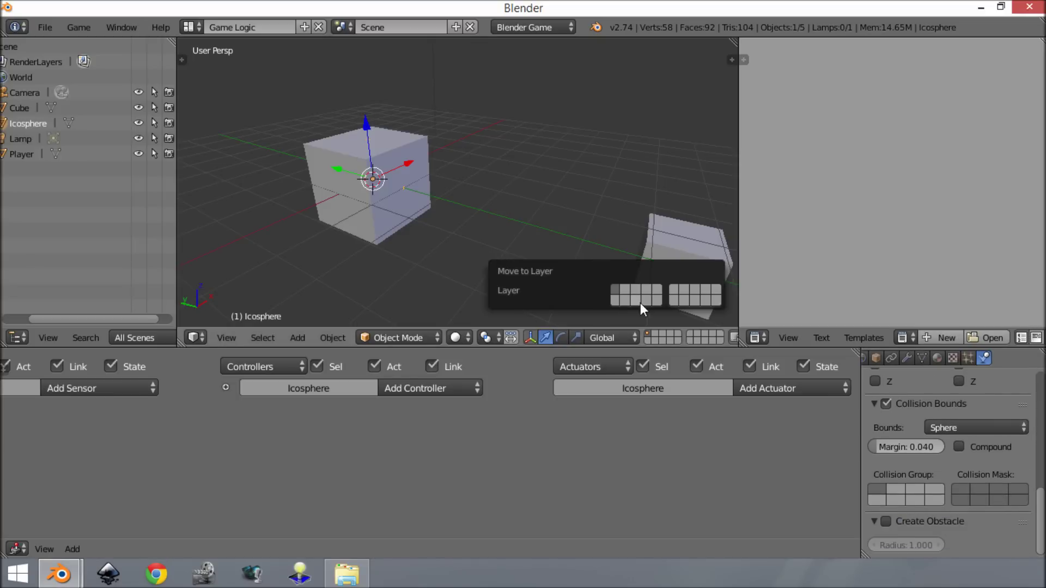
left_click(624, 289)
right_click(342, 178)
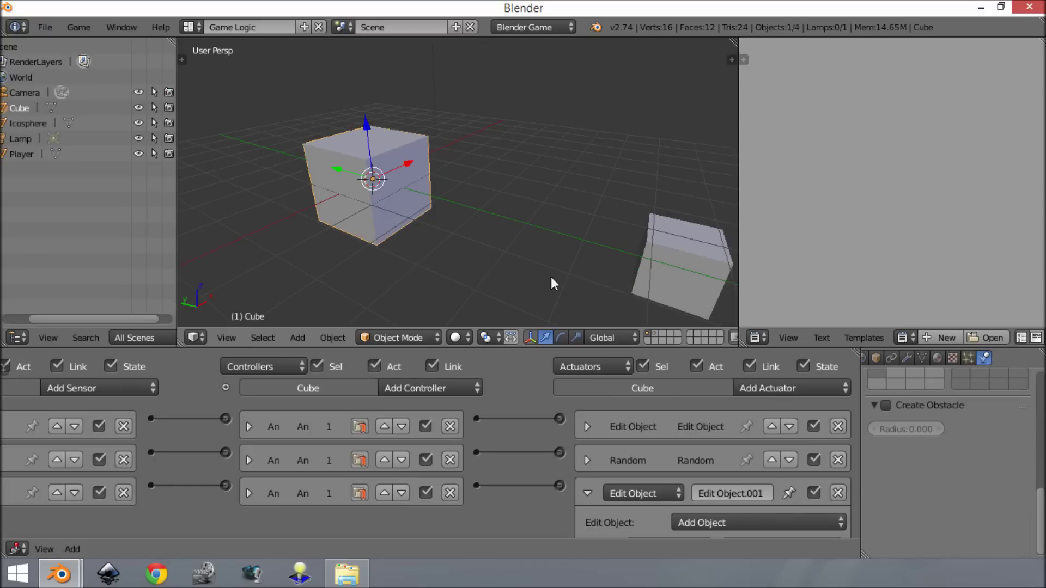
scroll(599, 392, "down", 3)
left_click(662, 470)
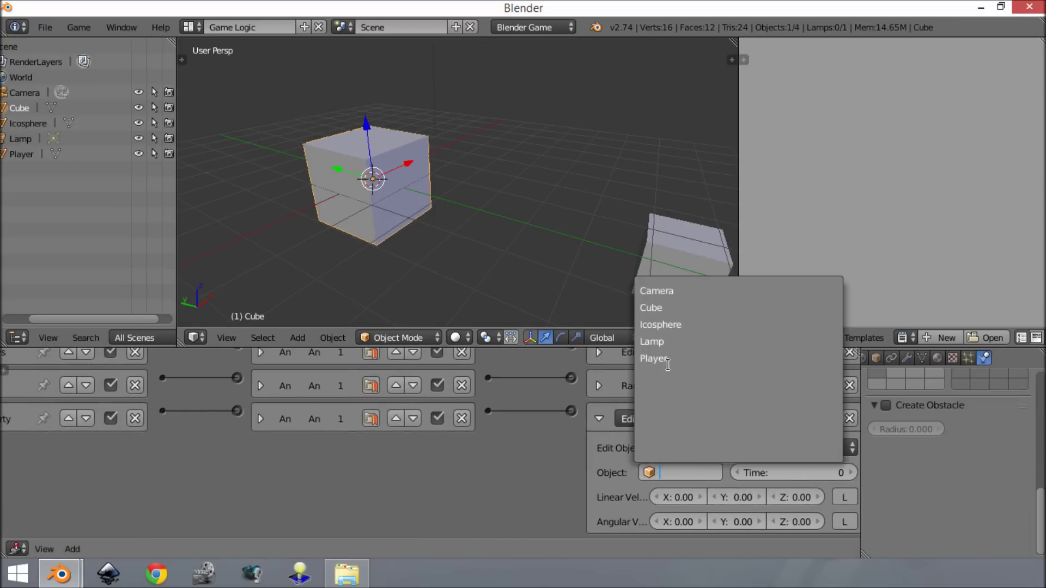
left_click(710, 325)
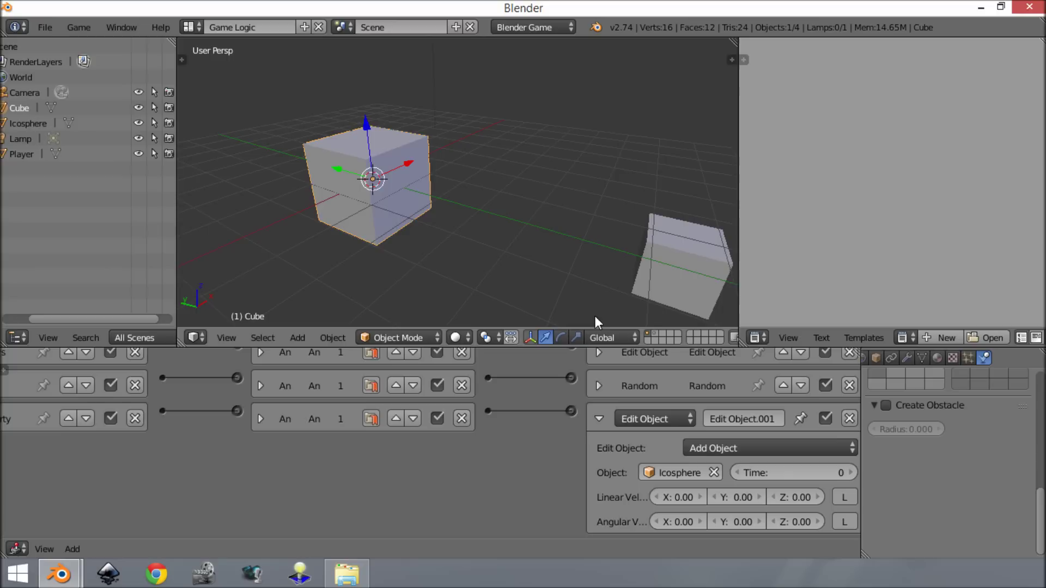
- Test the spawning in wireframe view and recheck the Property sensor
key("p")
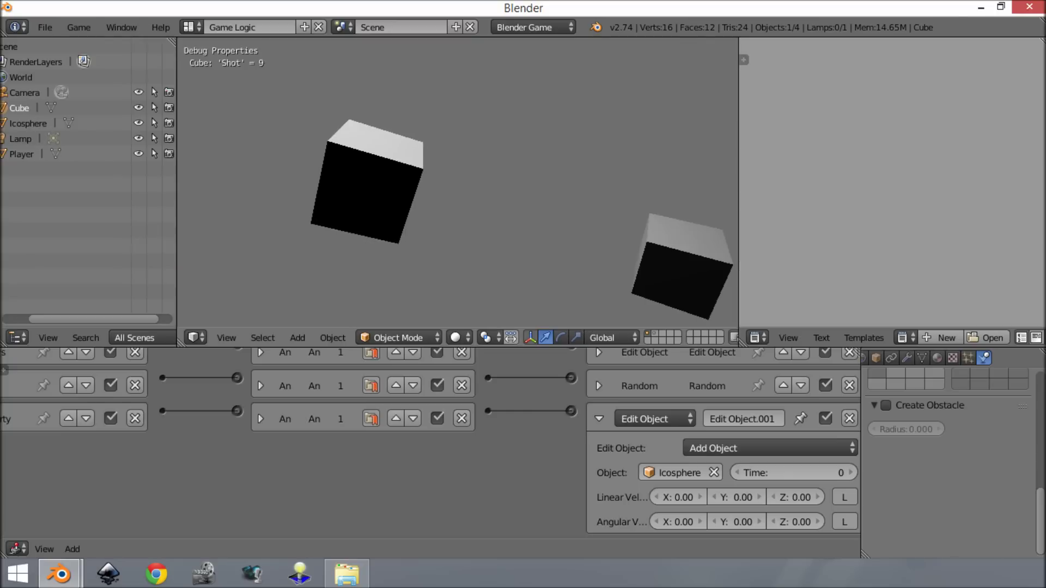
key("Escape")
key("z")
scroll(469, 273, "down", 3)
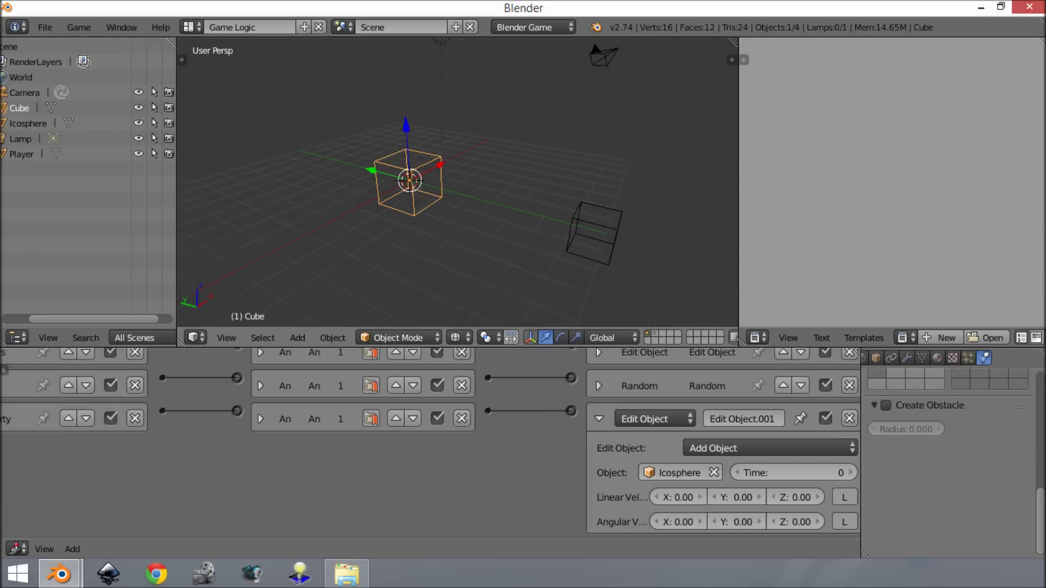
key("p")
key("Escape")
middle_click_drag(7, 435, 142, 439)
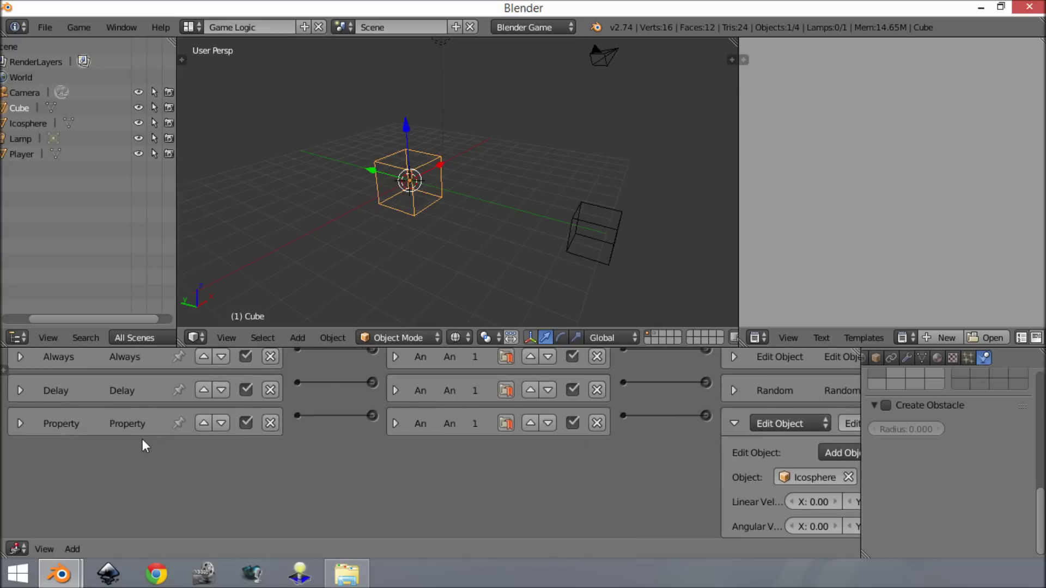
left_click(21, 425)
left_click(21, 425)
middle_click_drag(657, 458, 562, 452)
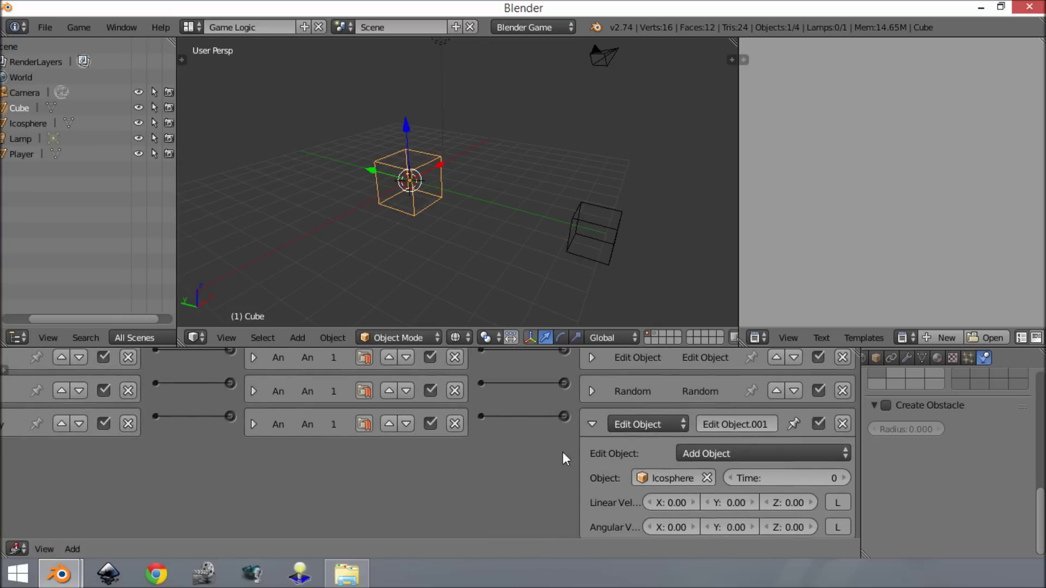
- Inspect the Icosphere on layer 2, reselect the enemy Cube, and test-run the firing
left_click(592, 425)
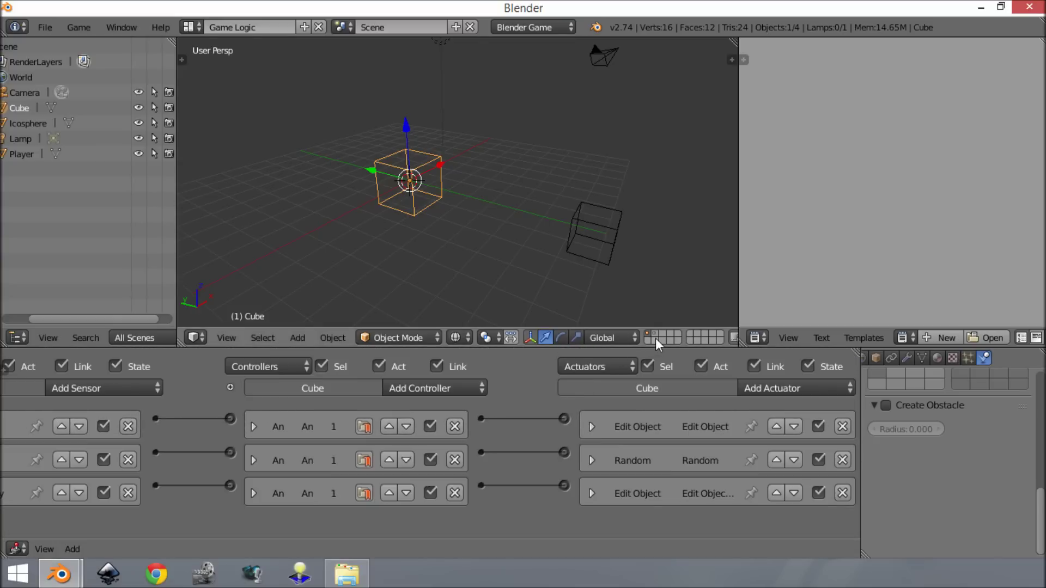
key("p")
right_click(411, 177)
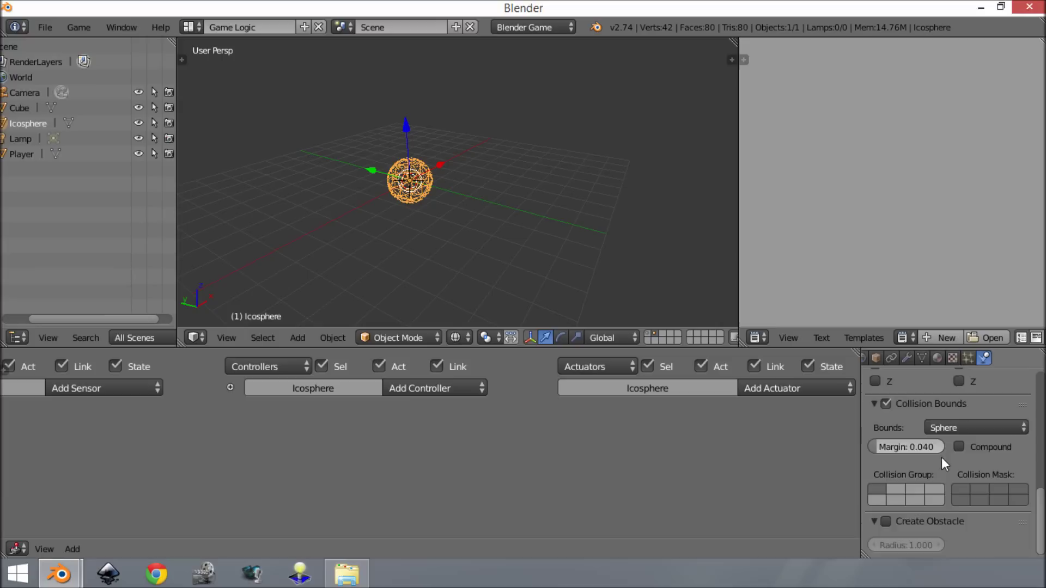
scroll(959, 510, "up", 10)
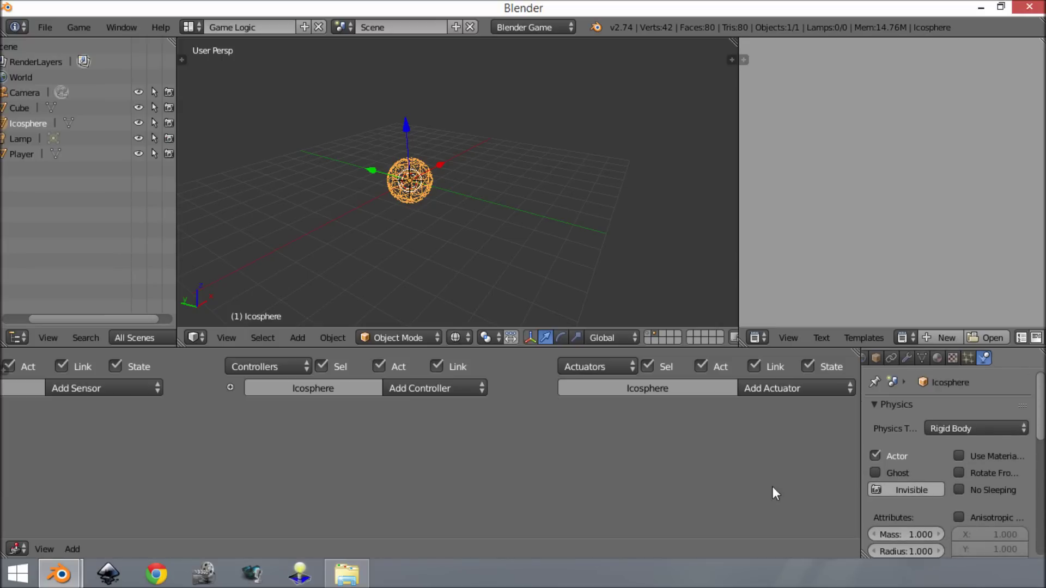
left_click(648, 333)
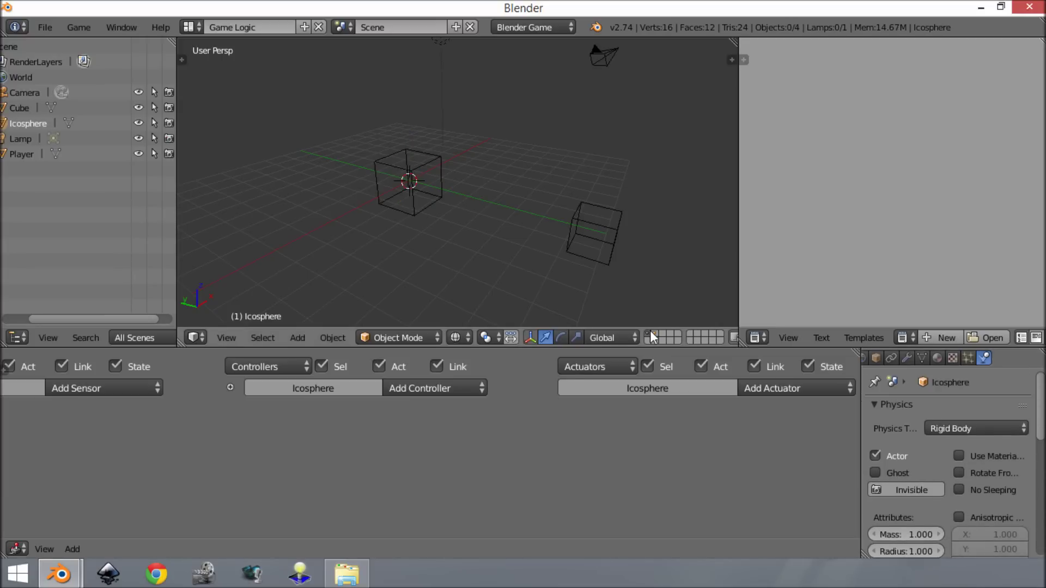
right_click(417, 189)
key("p")
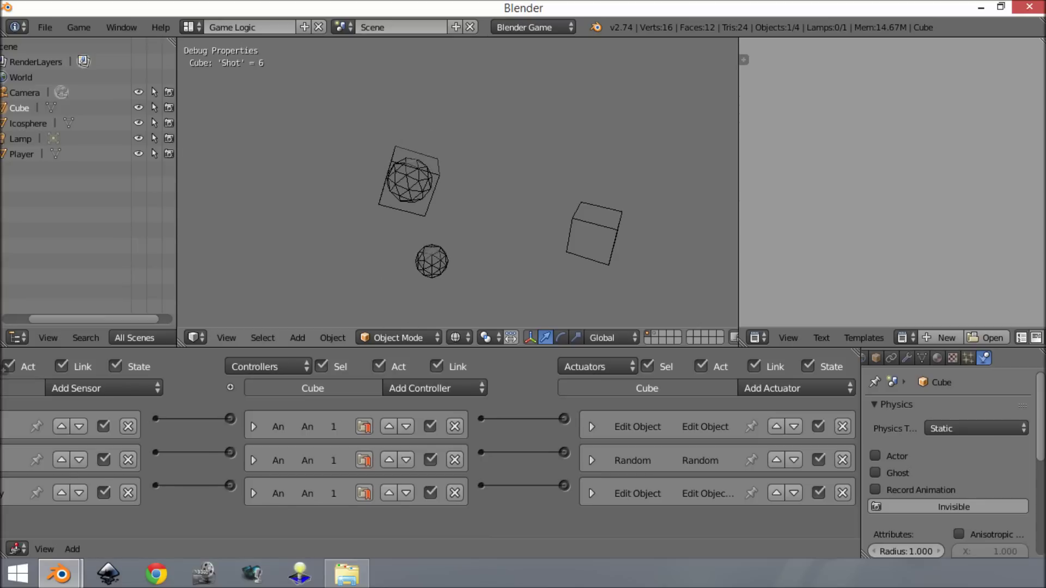
key("Escape")
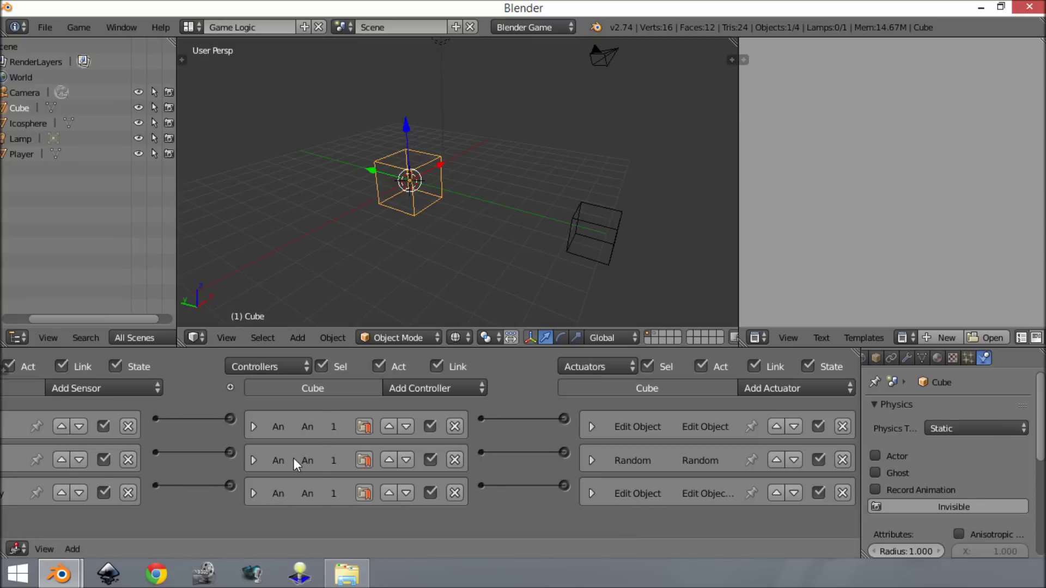
- Set the Delay sensor's delay to 1, test the firing rate, and expand the Add Object actuator
scroll(297, 459, "left", 5, "ctrl")
left_click(21, 461)
left_click(57, 511)
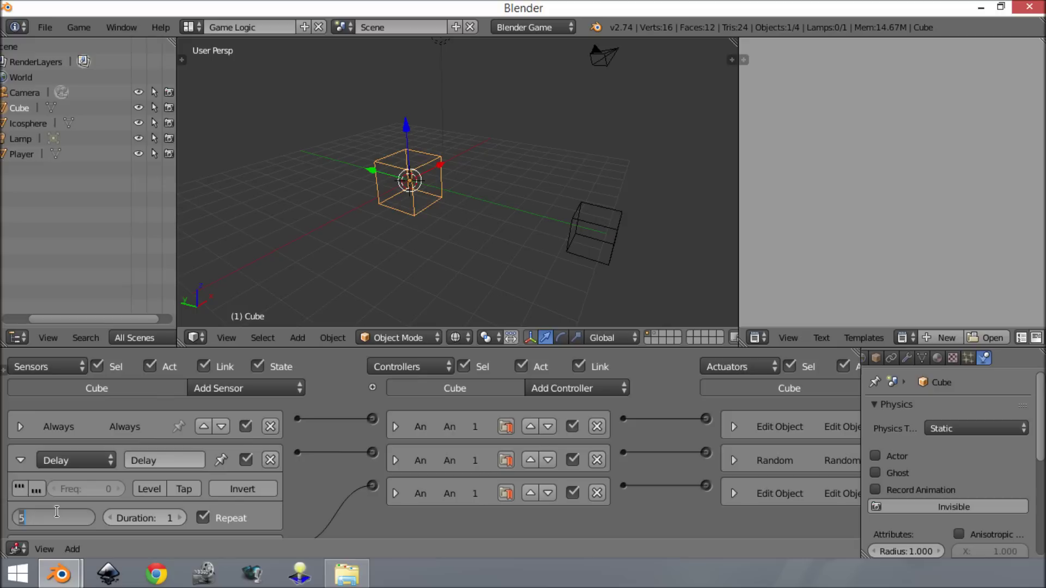
type("1")
key("Return")
left_click(20, 461)
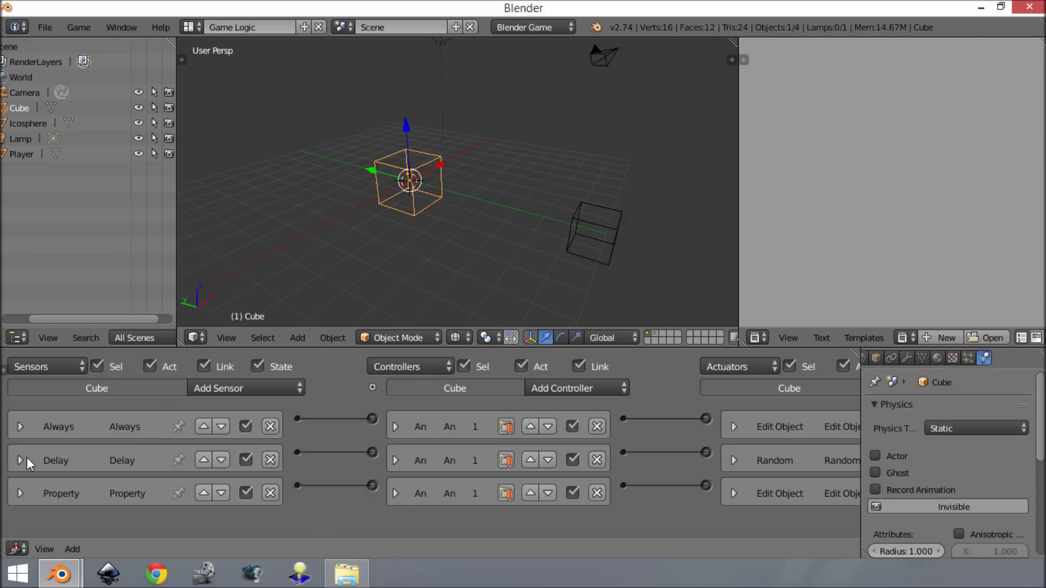
key("p")
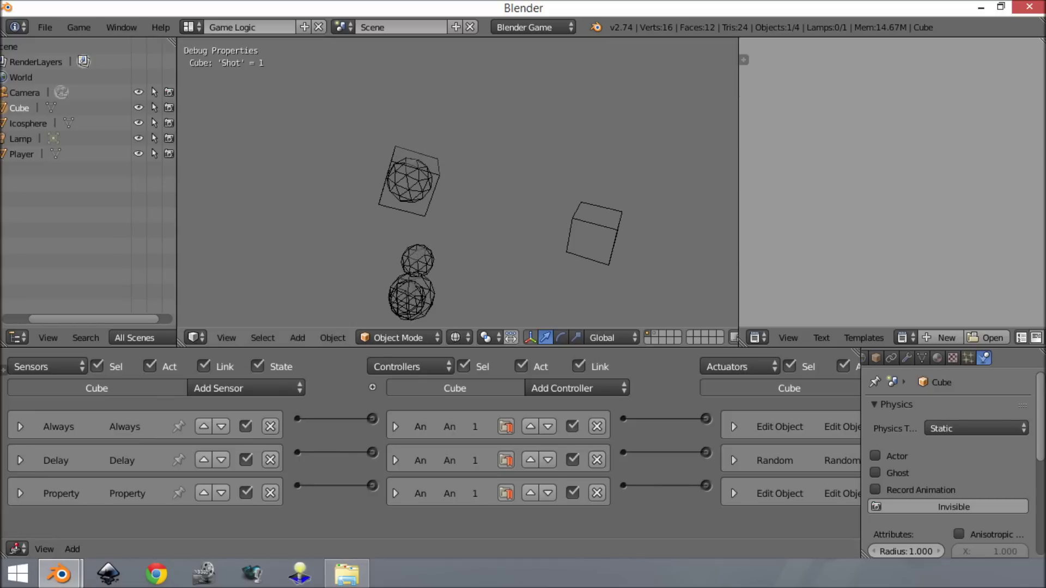
key("Escape")
middle_click_drag(701, 423, 575, 376)
left_click(631, 494)
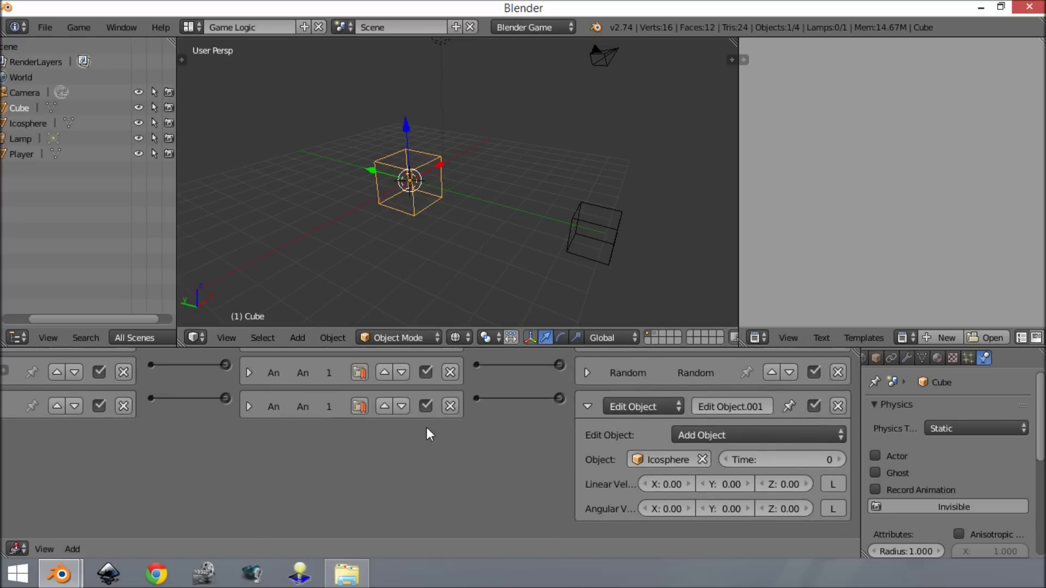
- Give spawned Icospheres an X linear velocity of 20 and test-run the game
middle_click_drag(417, 196, 449, 164)
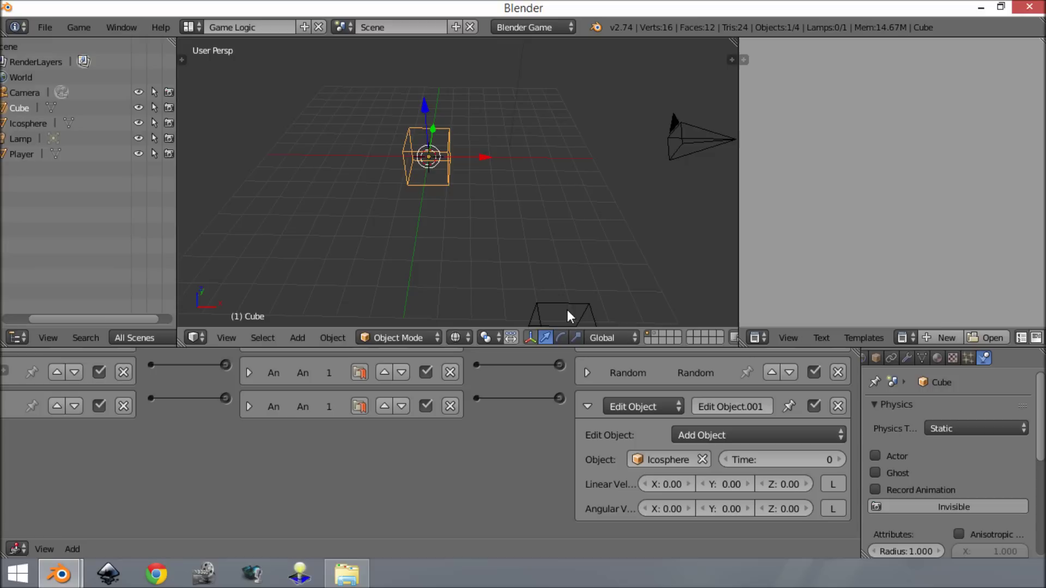
left_click(661, 483)
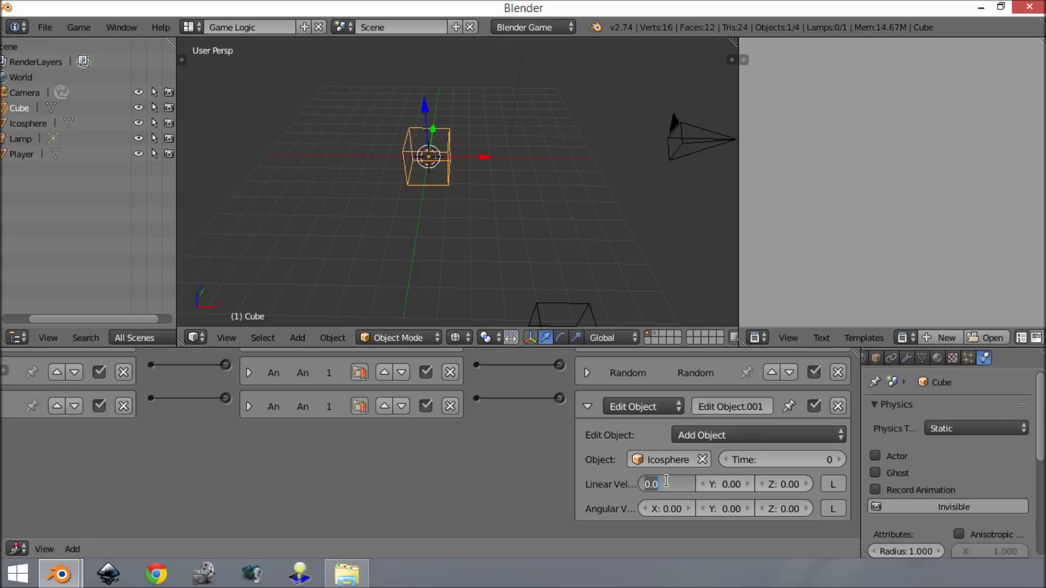
type("2")
scroll(482, 292, "down", 4)
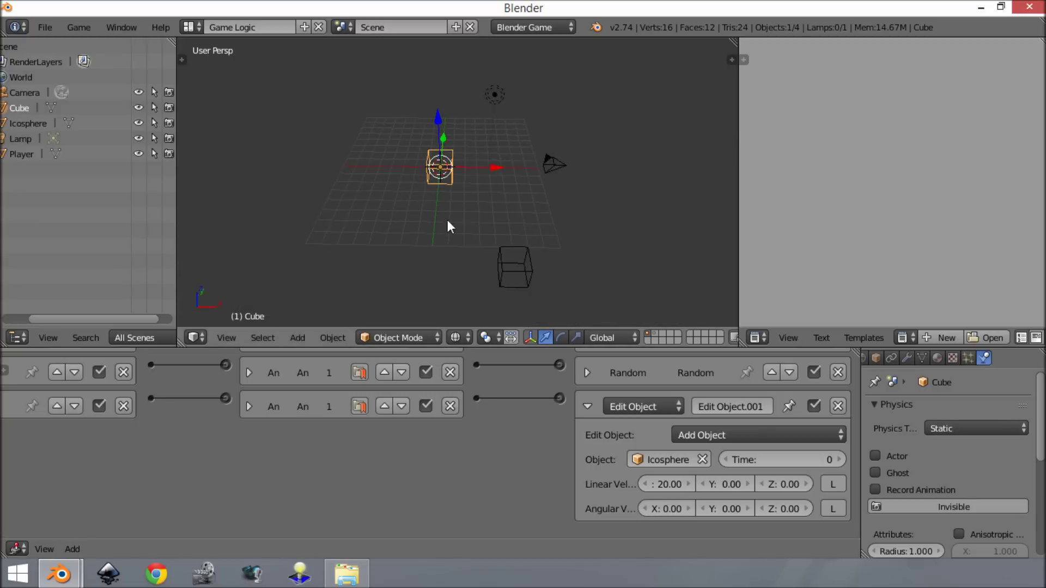
key("p")
key("space")
key("space")
key("space")
key("space")
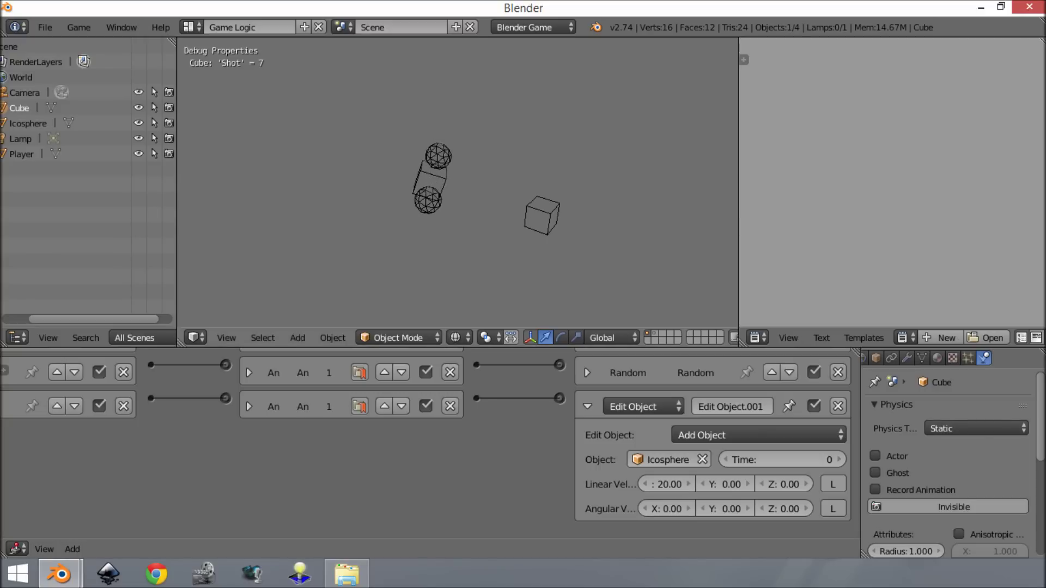
key("Escape")
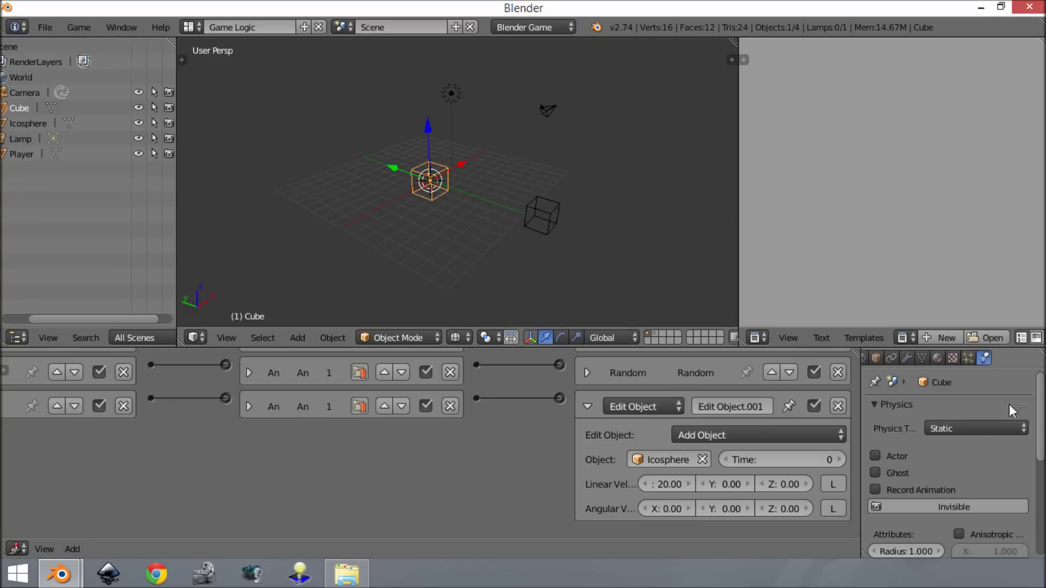
- Enable Ghost on the cube so projectiles pass through, testing from a top-down view
left_click(874, 472)
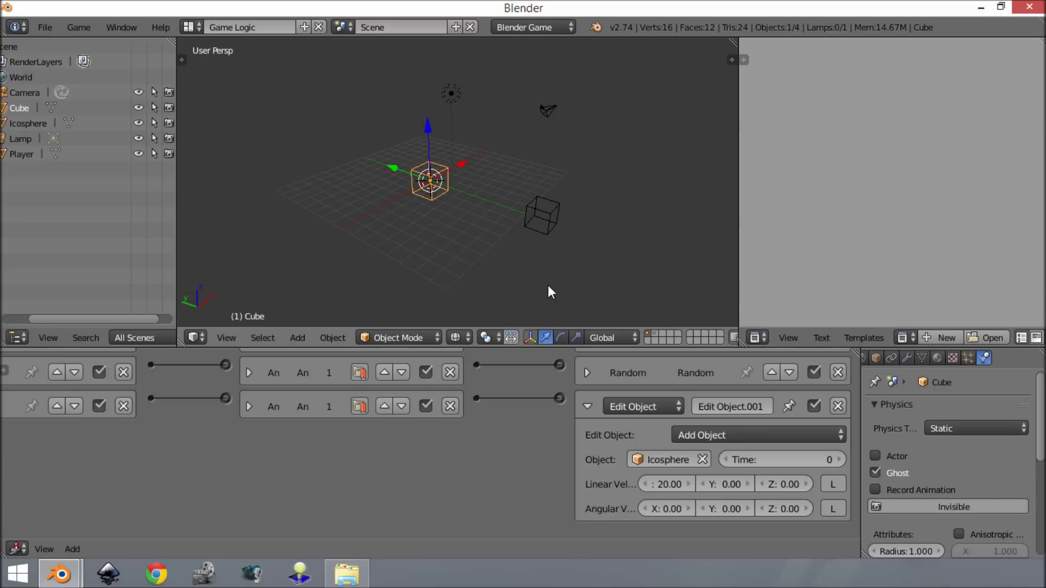
key("p")
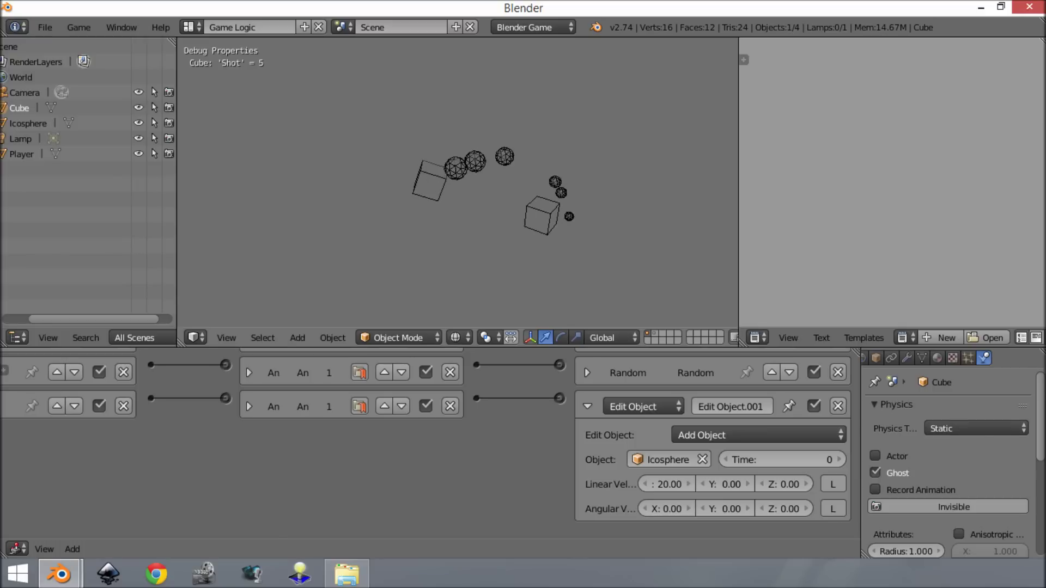
key("Escape")
middle_click_drag(601, 205, 504, 203)
key("p")
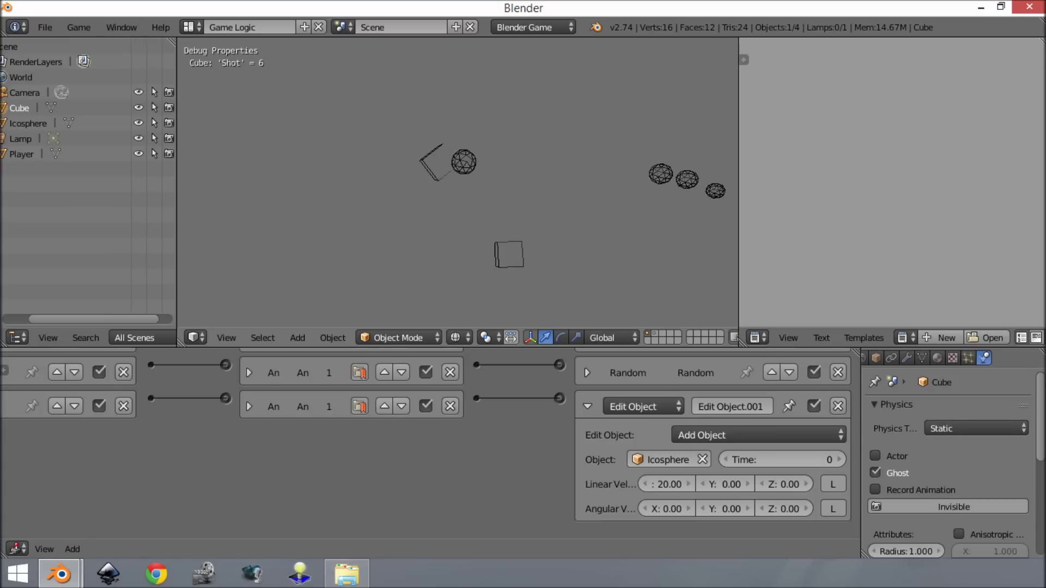
key("Escape")
middle_click_drag(490, 215, 406, 163)
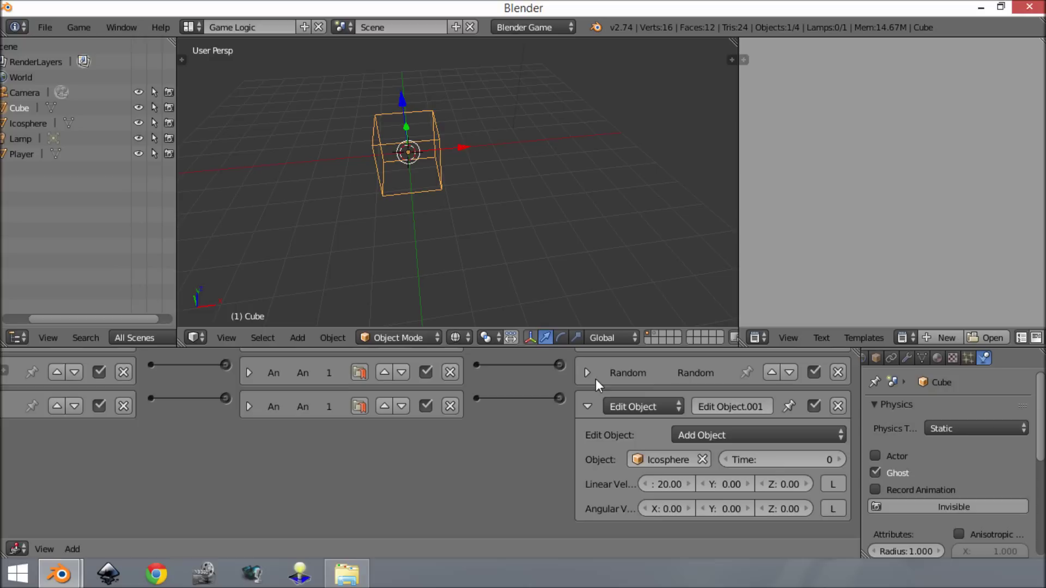
- Make the Add Object actuator's linear and angular velocities local, then test-run twice
scroll(588, 409, "up", 3)
left_click(588, 403)
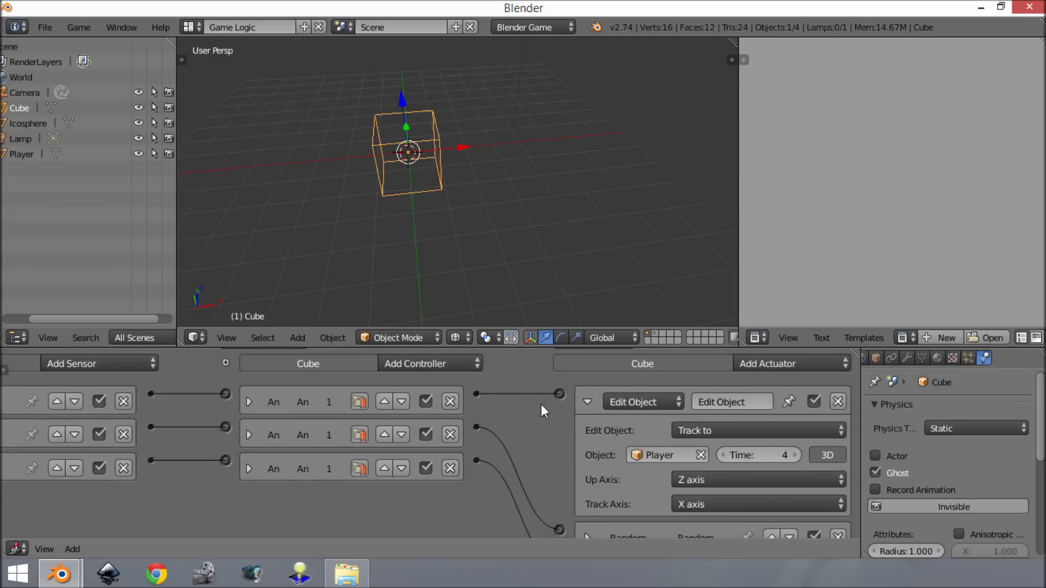
left_click(587, 401)
scroll(588, 414, "down", 3)
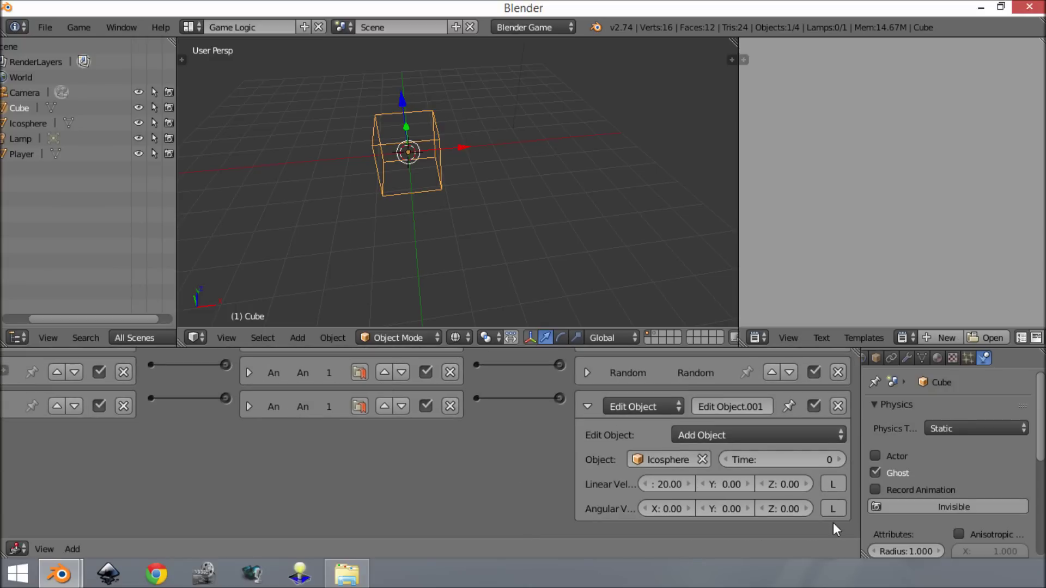
left_click(834, 510)
left_click(836, 485)
scroll(448, 251, "down", 4)
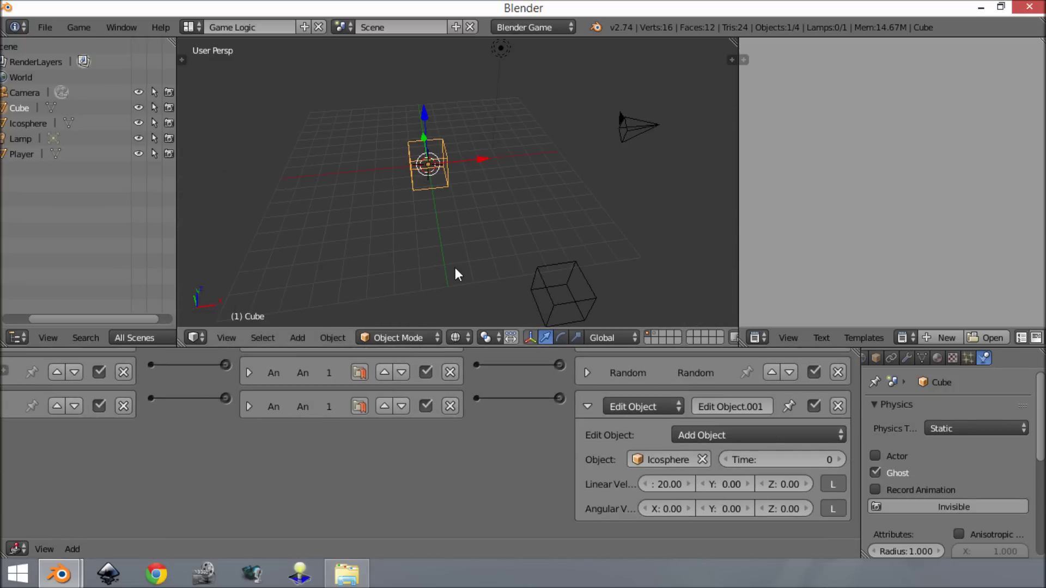
key("p")
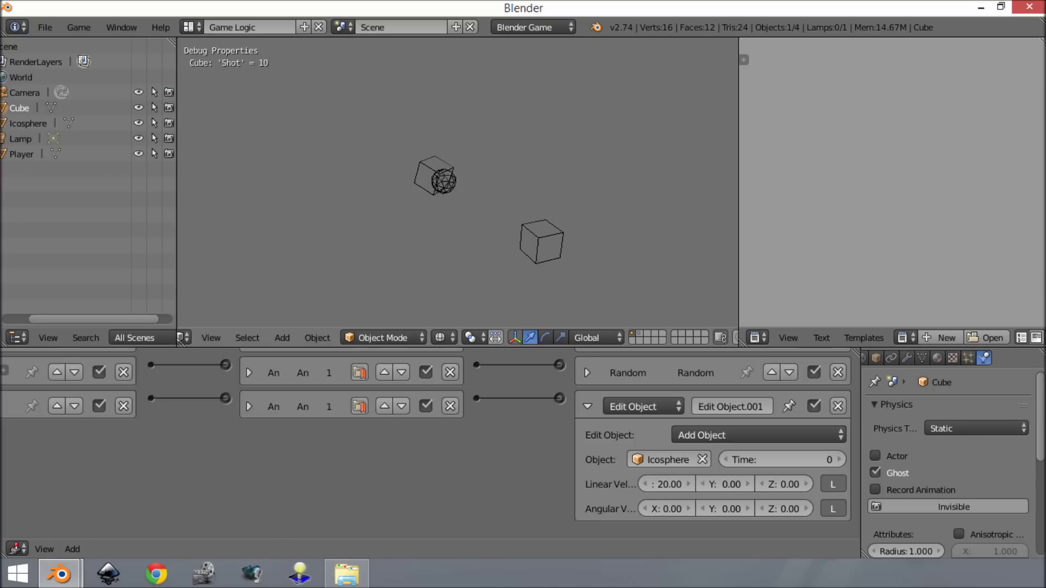
key("Escape")
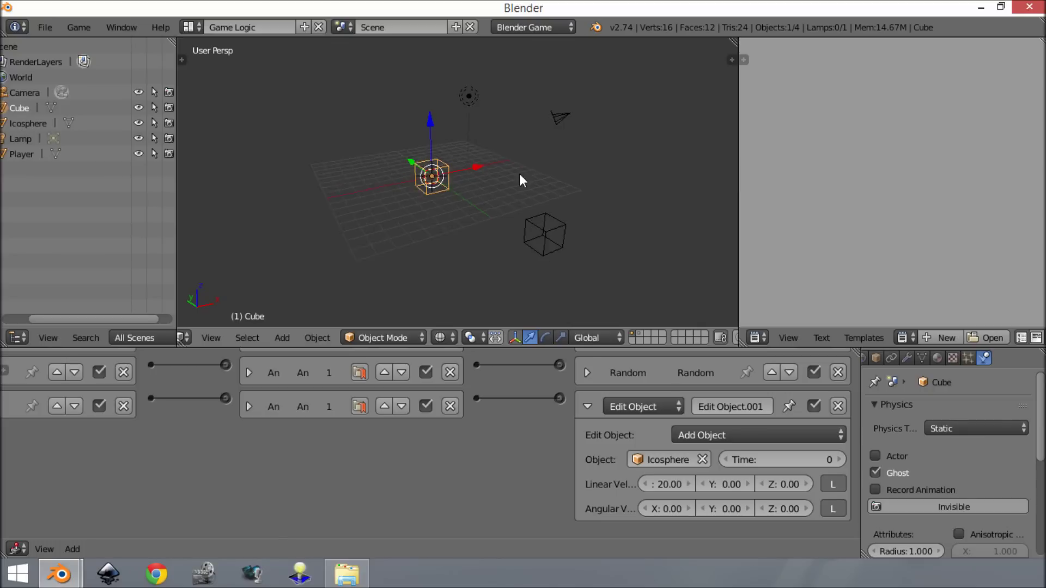
key("p")
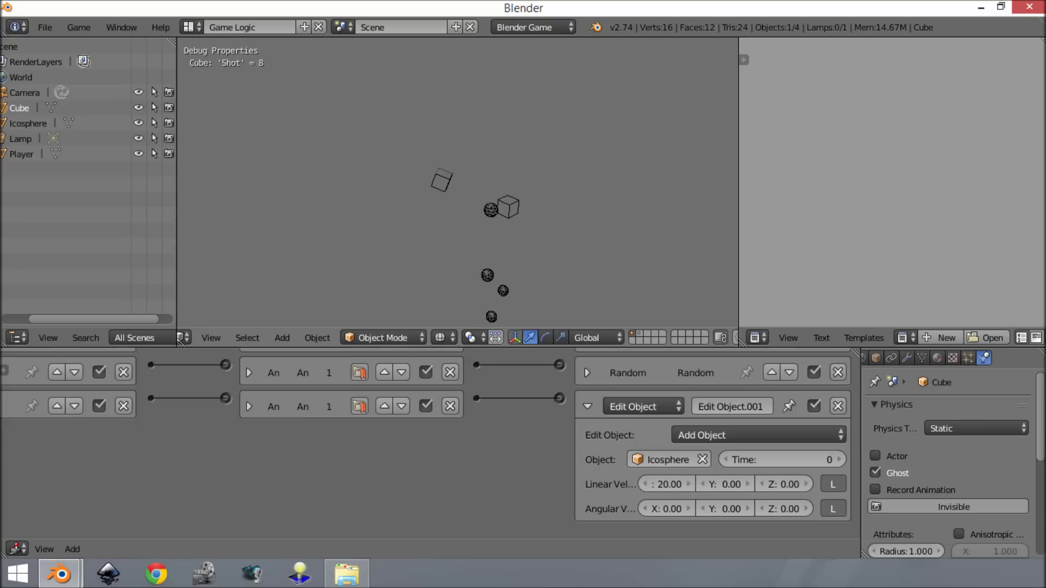
key("Escape")
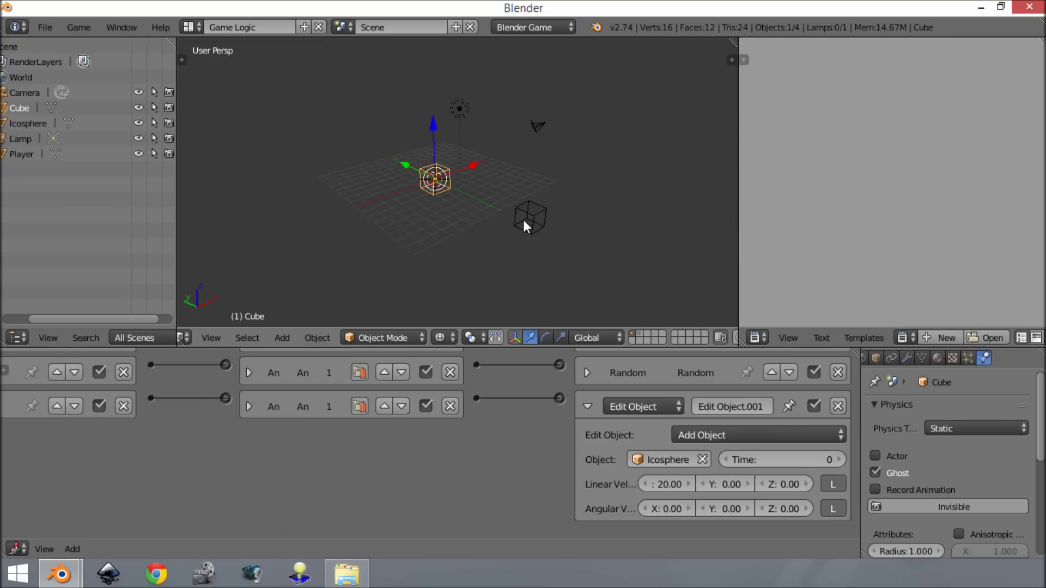
scroll(523, 220, "up", 1)
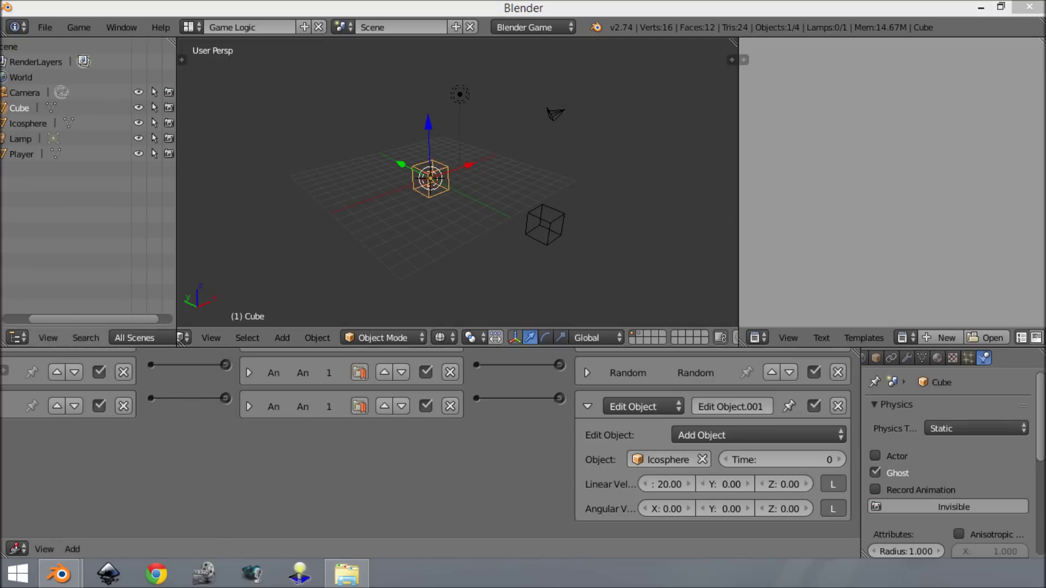
- Start the game engine to watch the cube fire Icospheres at the Player
key("p")
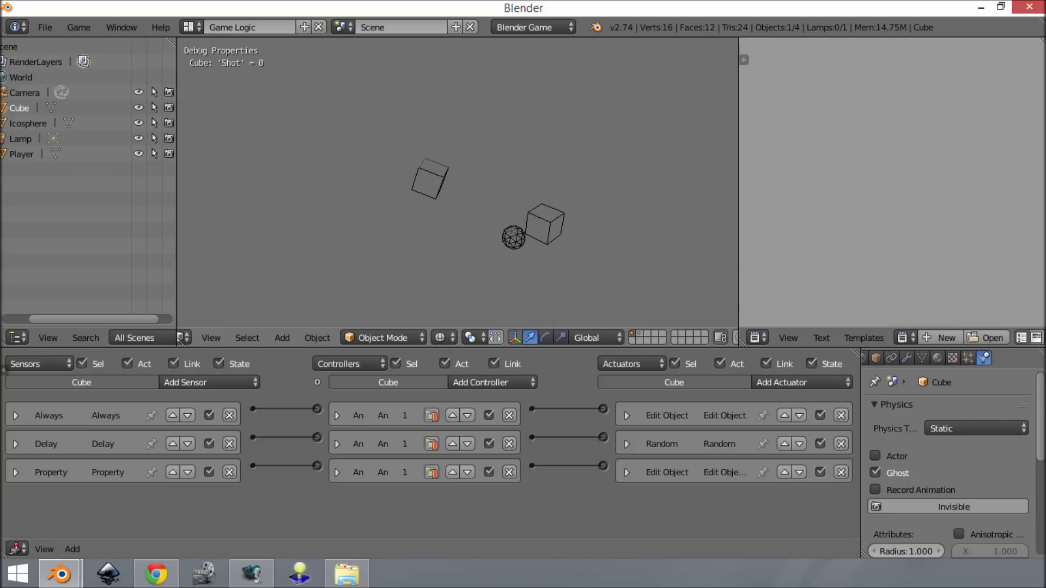